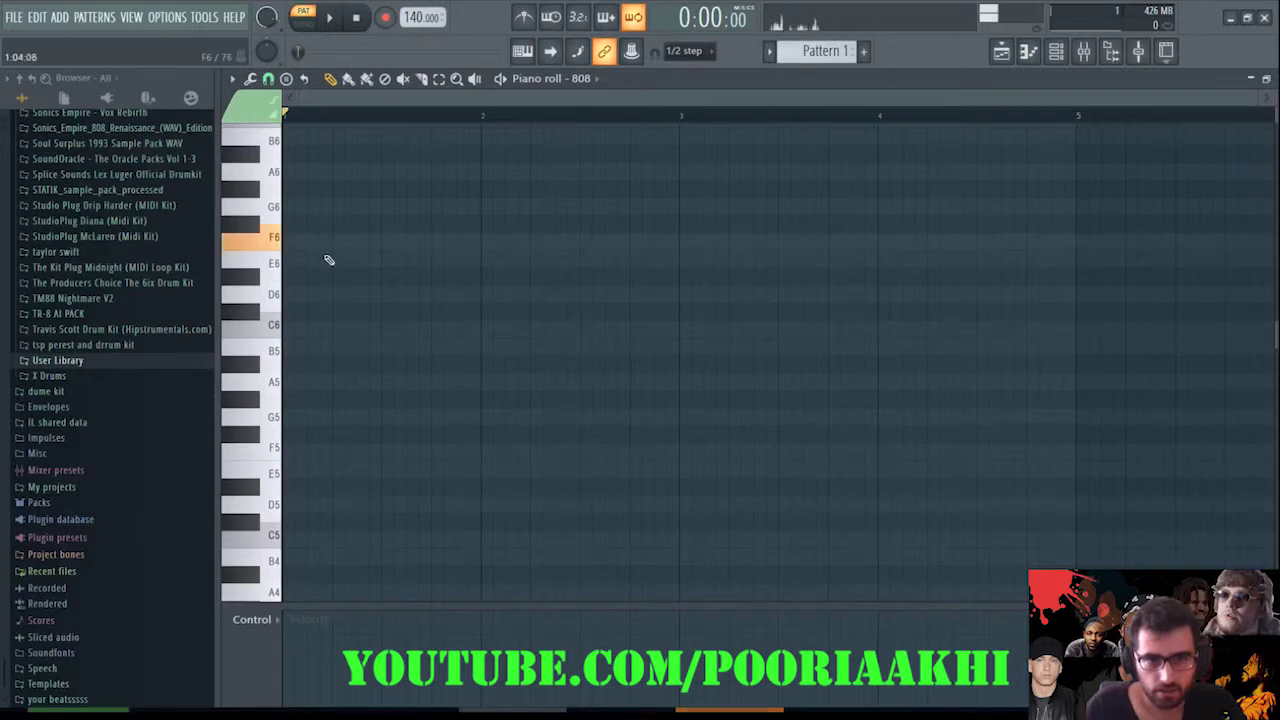
- Add the Clap 5 sample from the Travis Scott Drum Kit's Claps folder as a new channel in the channel rack
left_click(1051, 62)
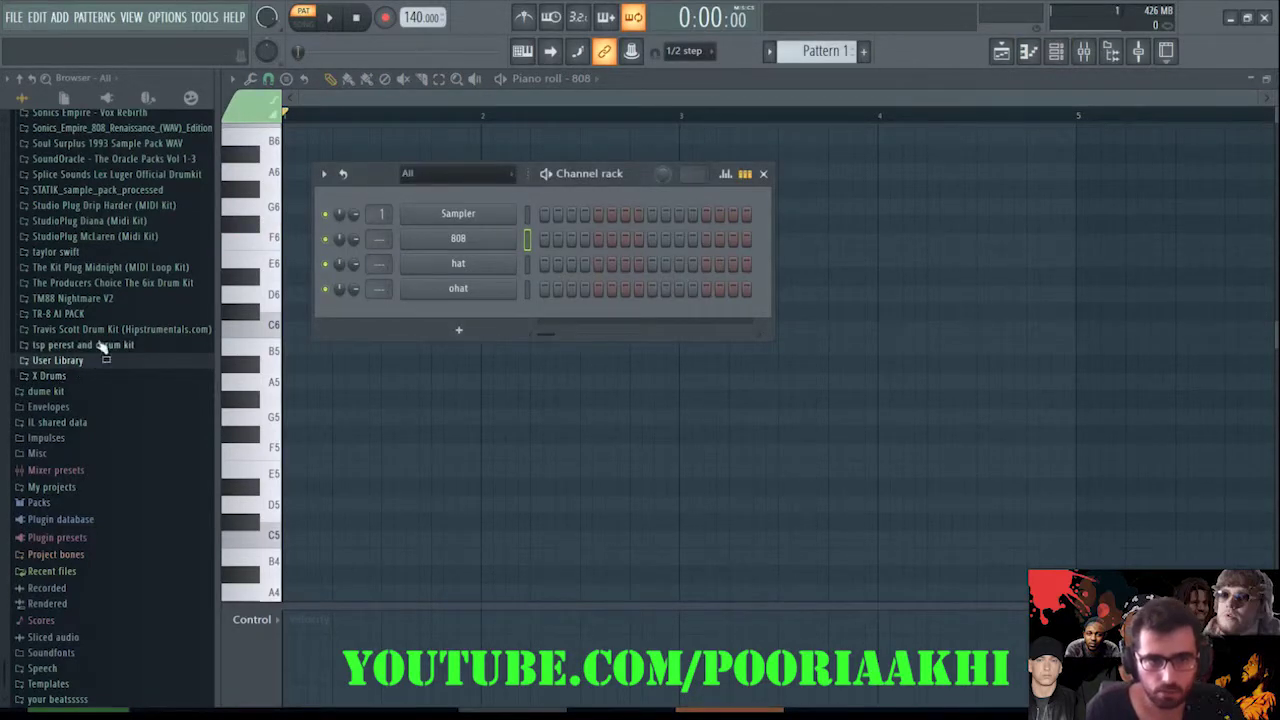
scroll(100, 345, "up", 4)
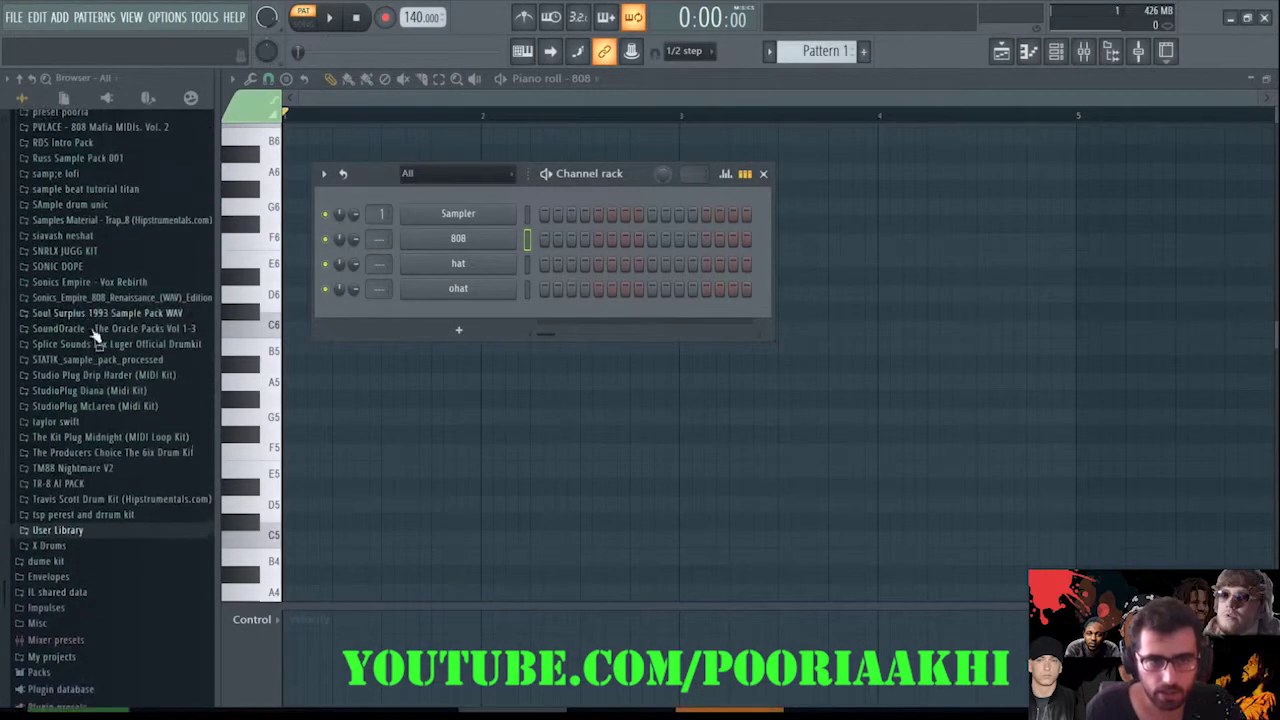
left_click(138, 500)
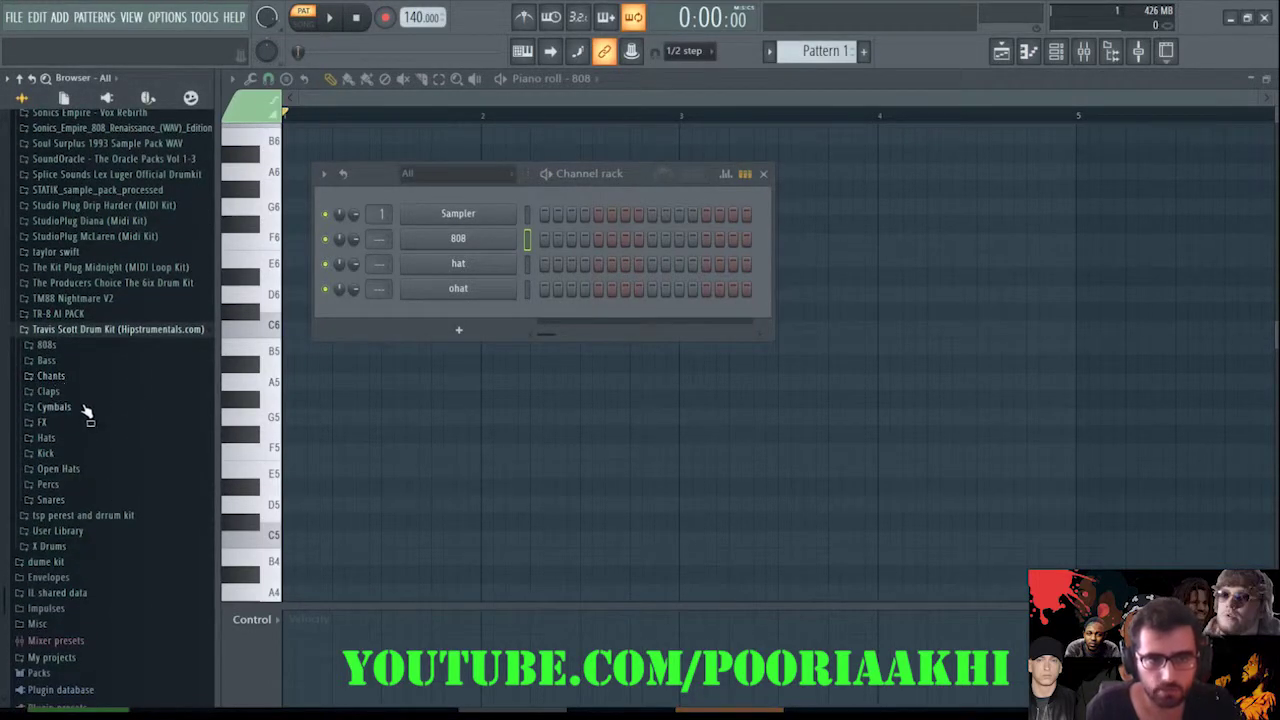
left_click(84, 392)
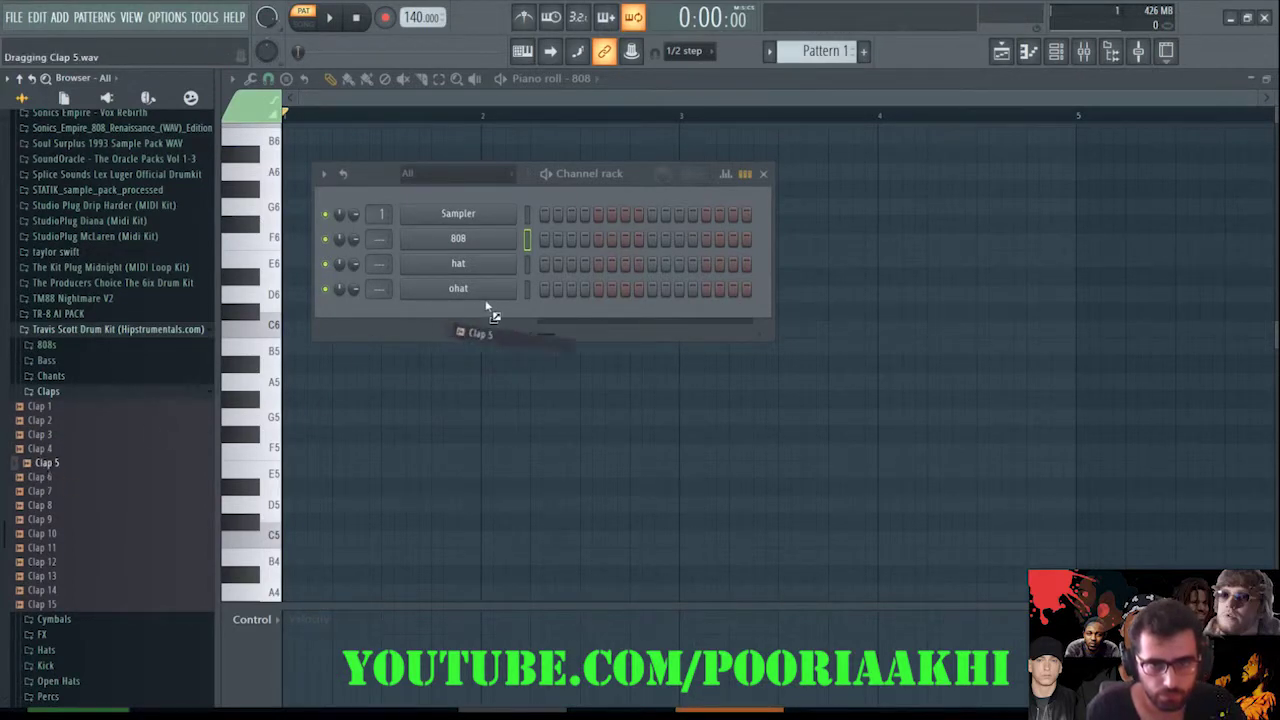
left_click_drag(486, 304, 484, 306)
- Set the project tempo to 102 BPM
right_click(427, 20)
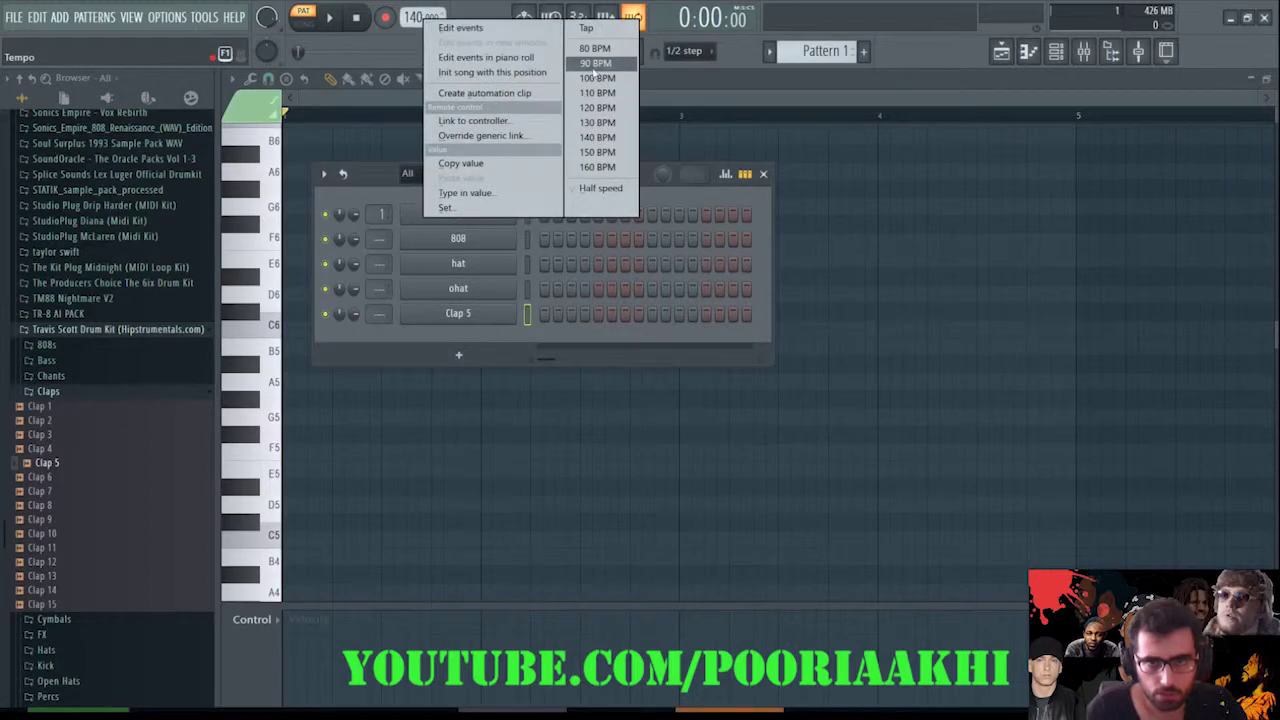
left_click(618, 94)
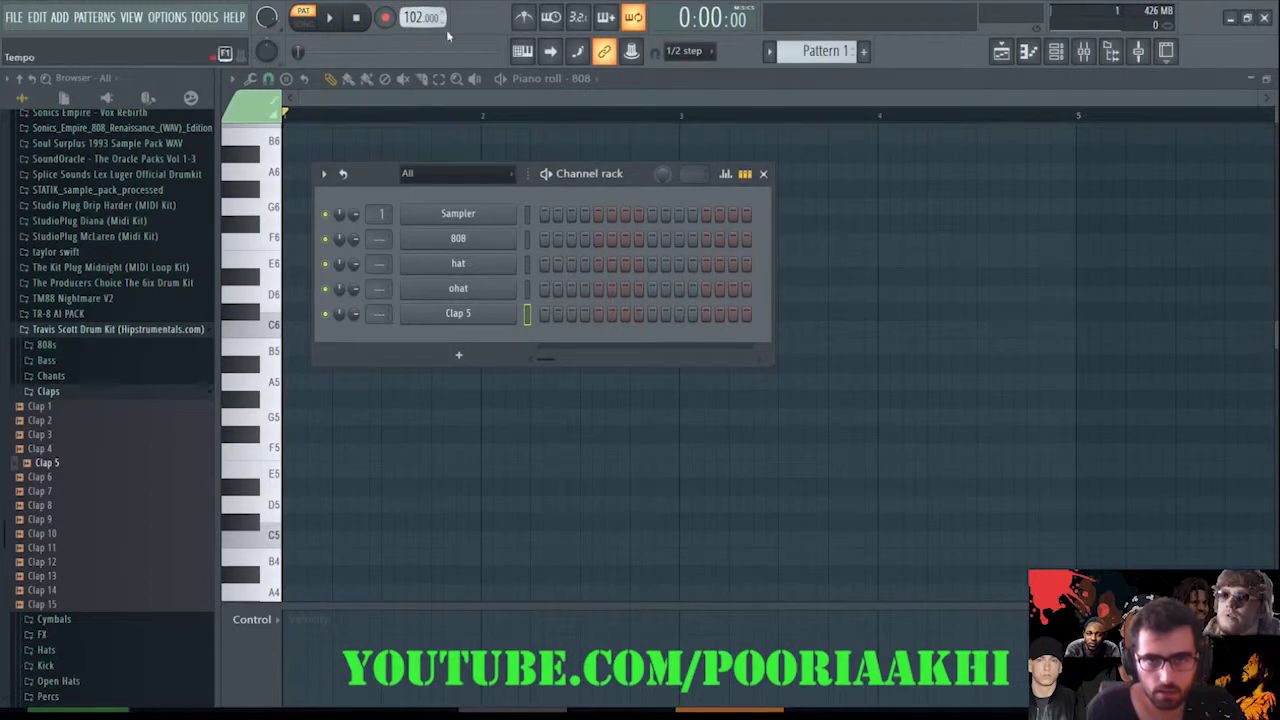
- Open the piano roll of the 808 channel and place an F5 note at the start of bar 1
right_click(487, 237)
left_click(638, 89)
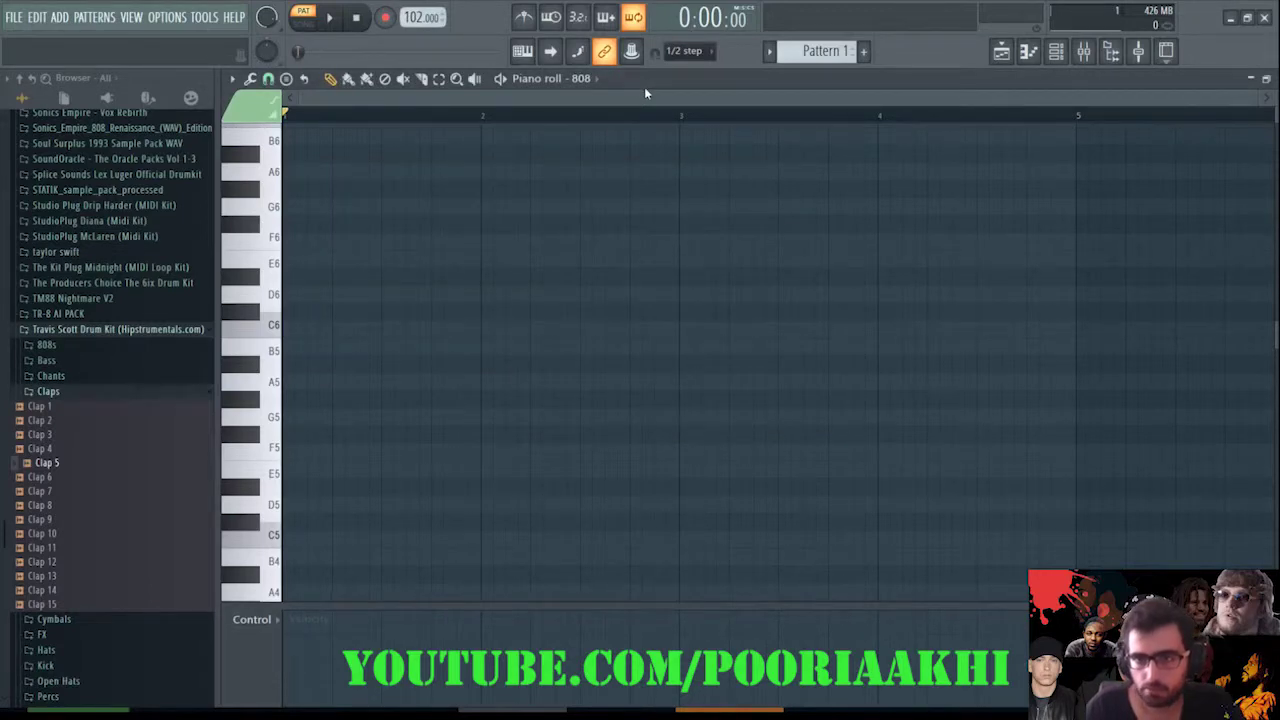
left_click(1057, 57)
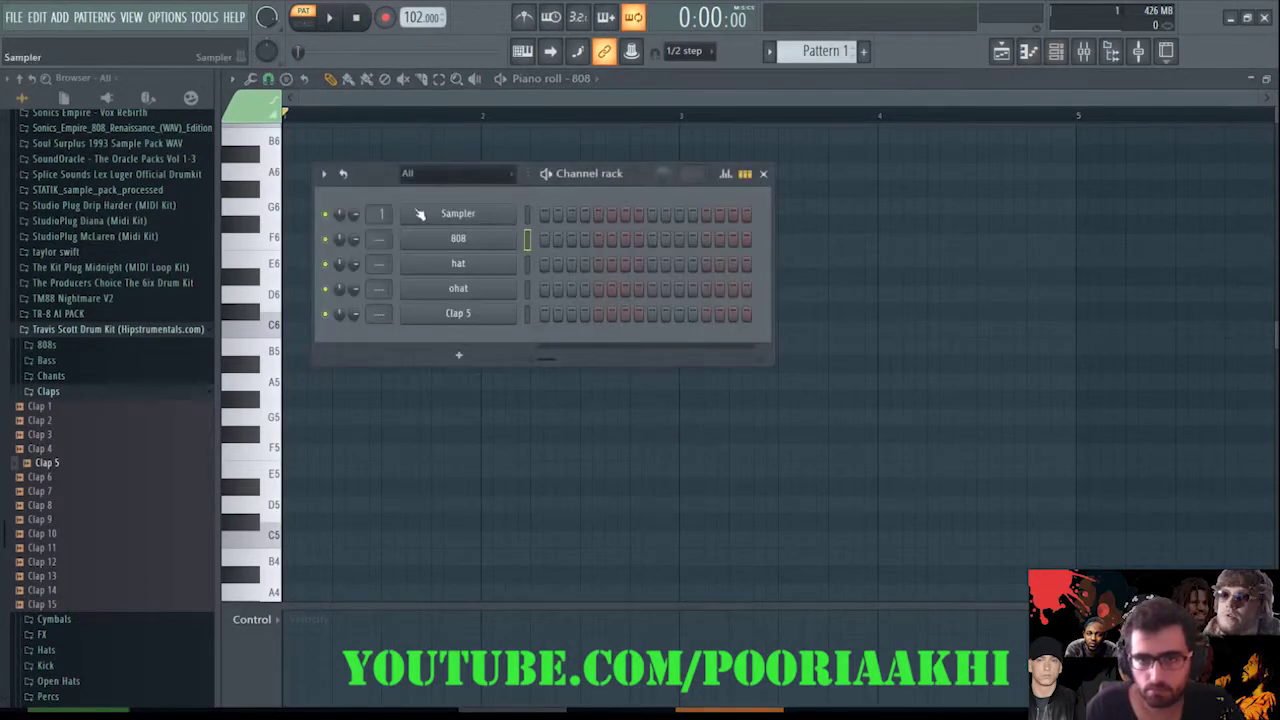
right_click(482, 236)
left_click(562, 241)
right_click(483, 240)
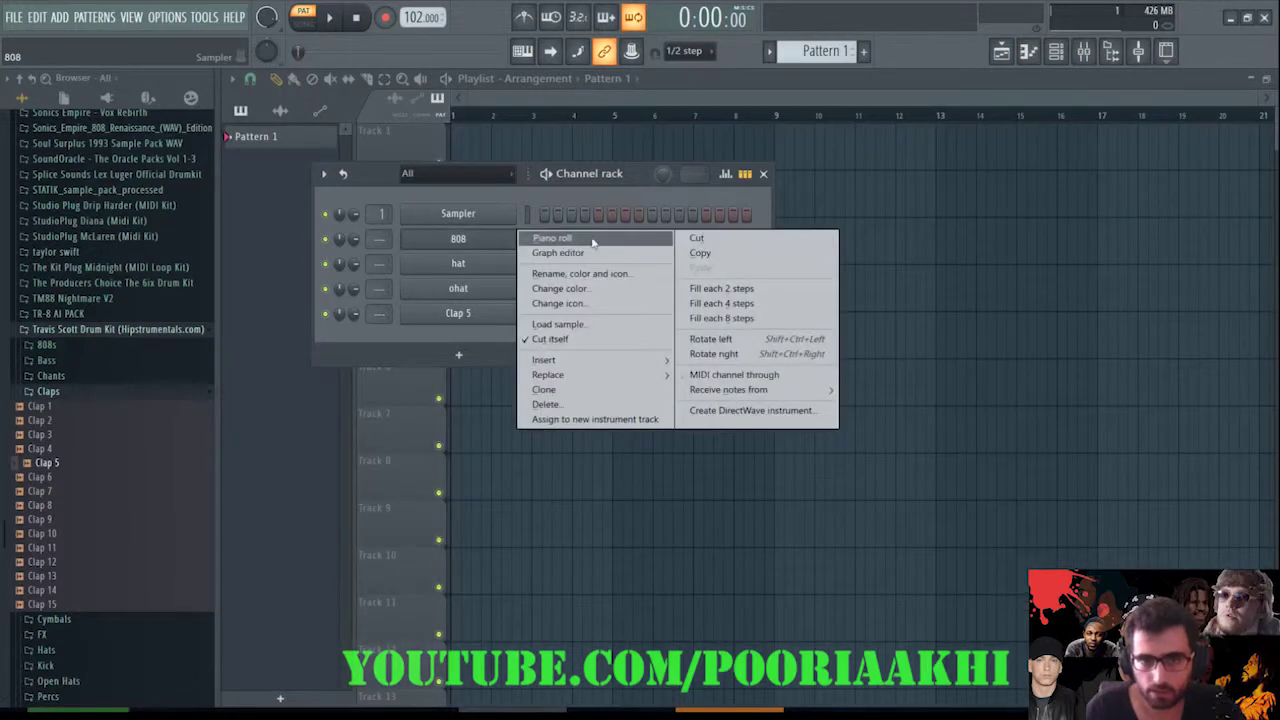
left_click(591, 239)
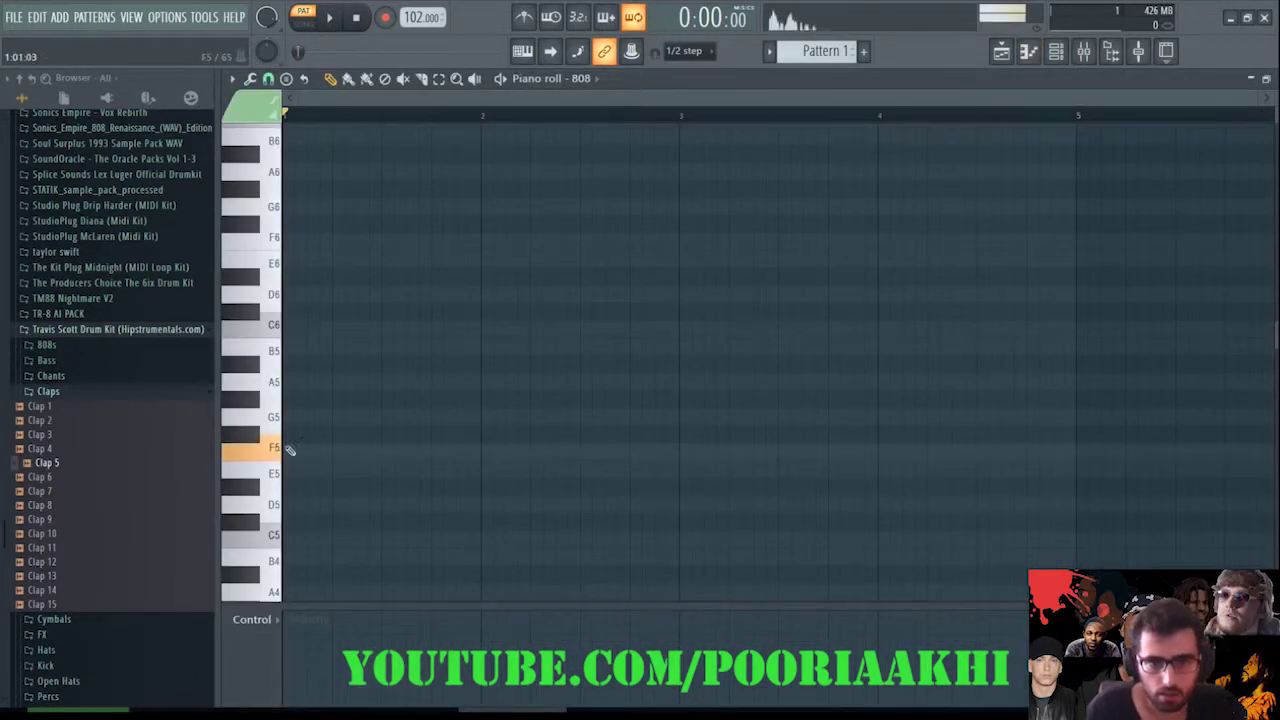
scroll(325, 298, "down", 5)
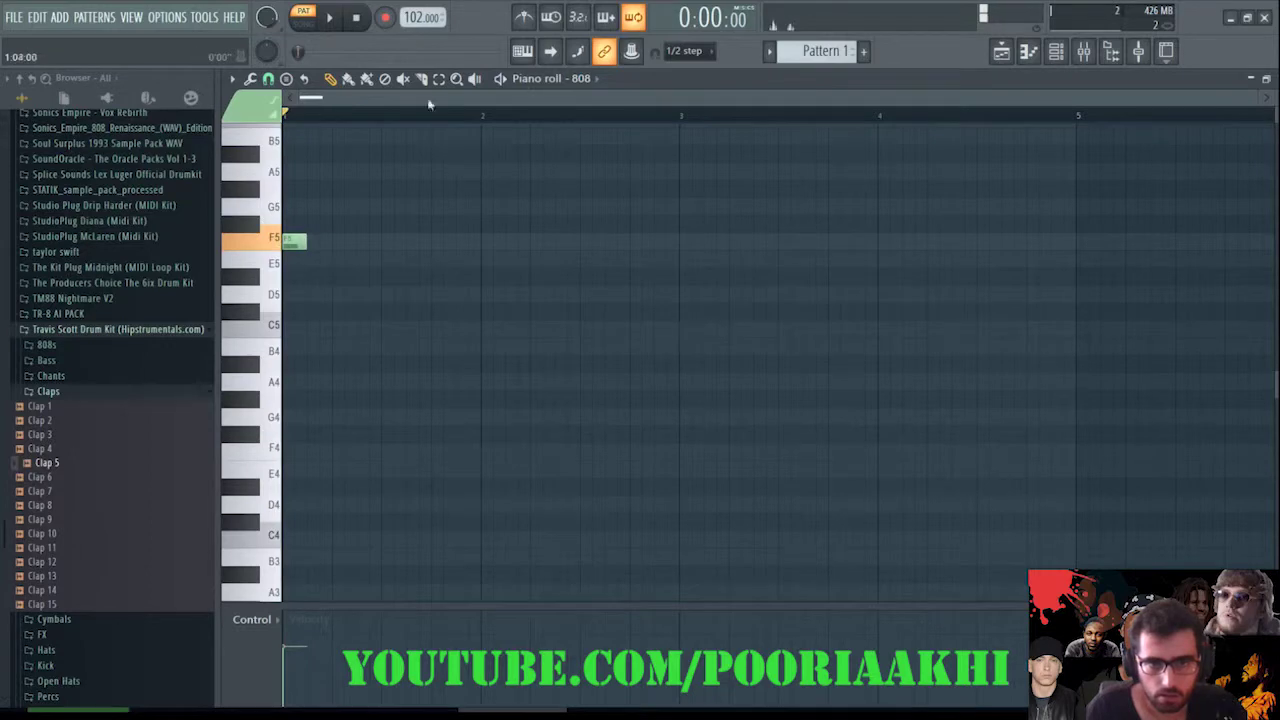
- Raise the F5 note's velocity and add B4, C5, C5 and B4 notes through the rest of bar 1 while listening
key("space")
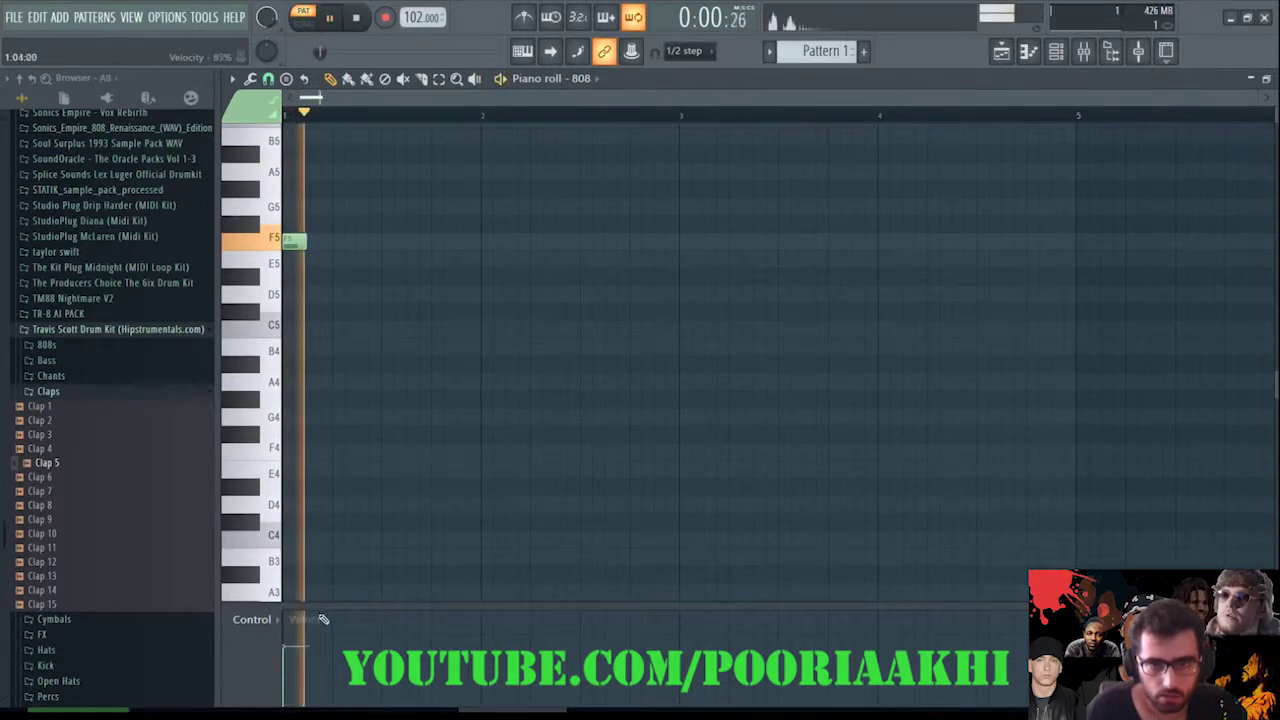
key("space")
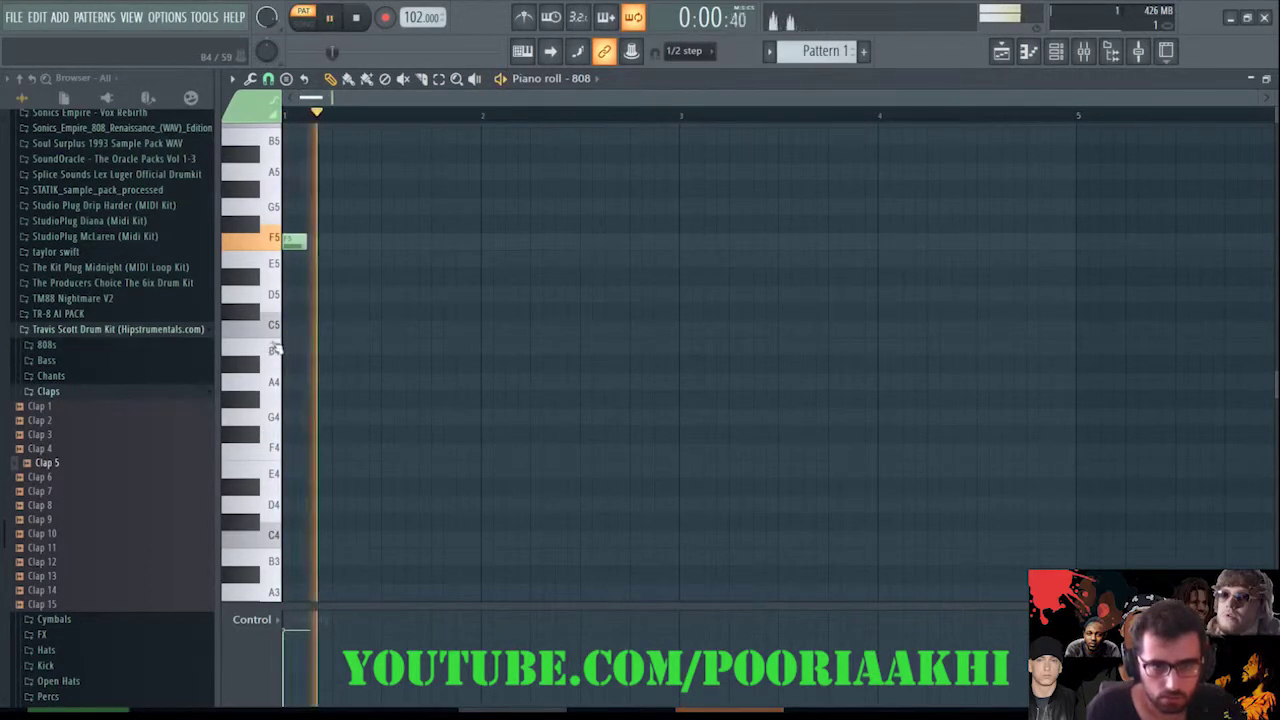
key("space")
left_click(354, 329)
left_click_drag(354, 327, 380, 326)
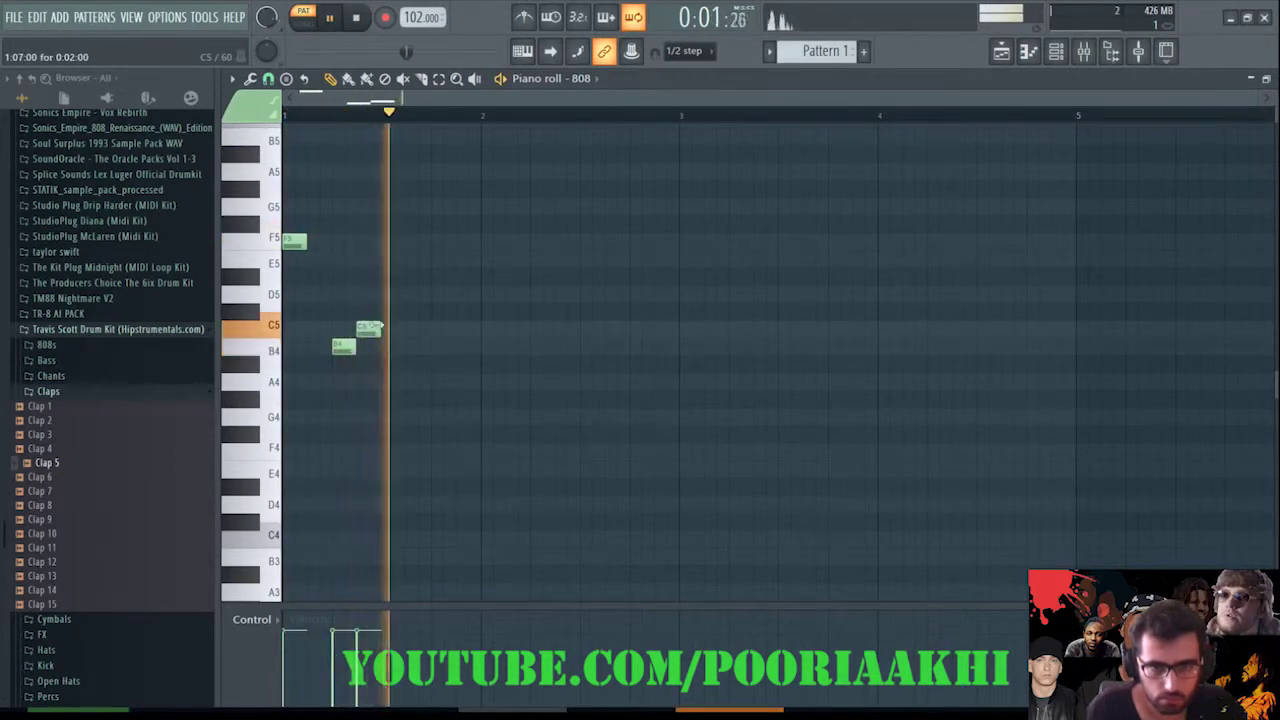
key("space")
left_click(440, 346)
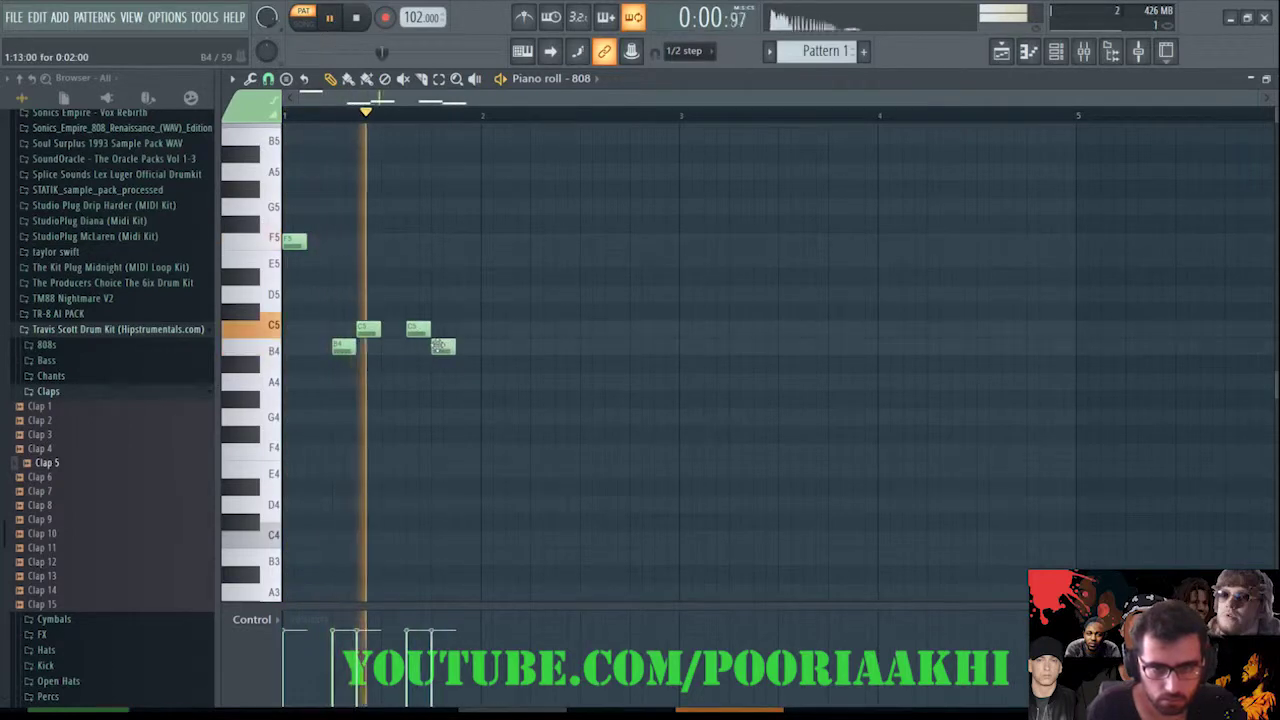
- Duplicate all the 808 notes of bar 1 into bar 2
left_click_drag(531, 371, 291, 166)
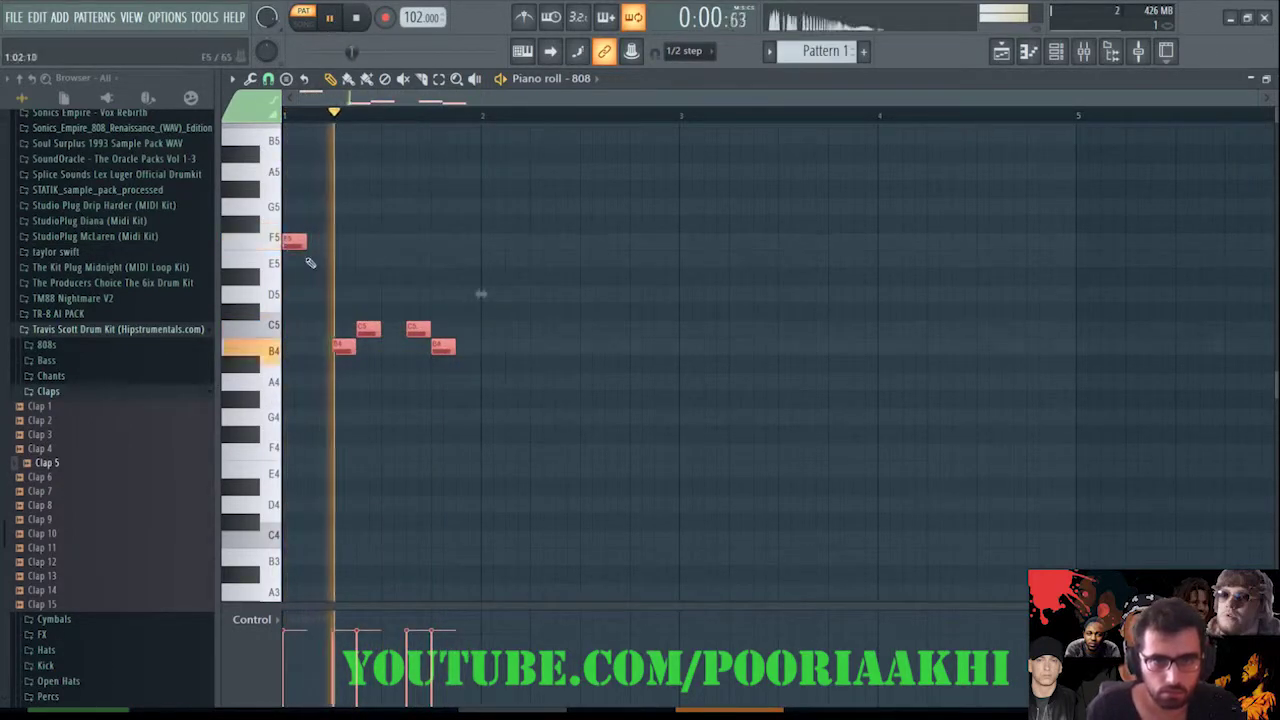
key("ctrl+b")
key("ctrl+d")
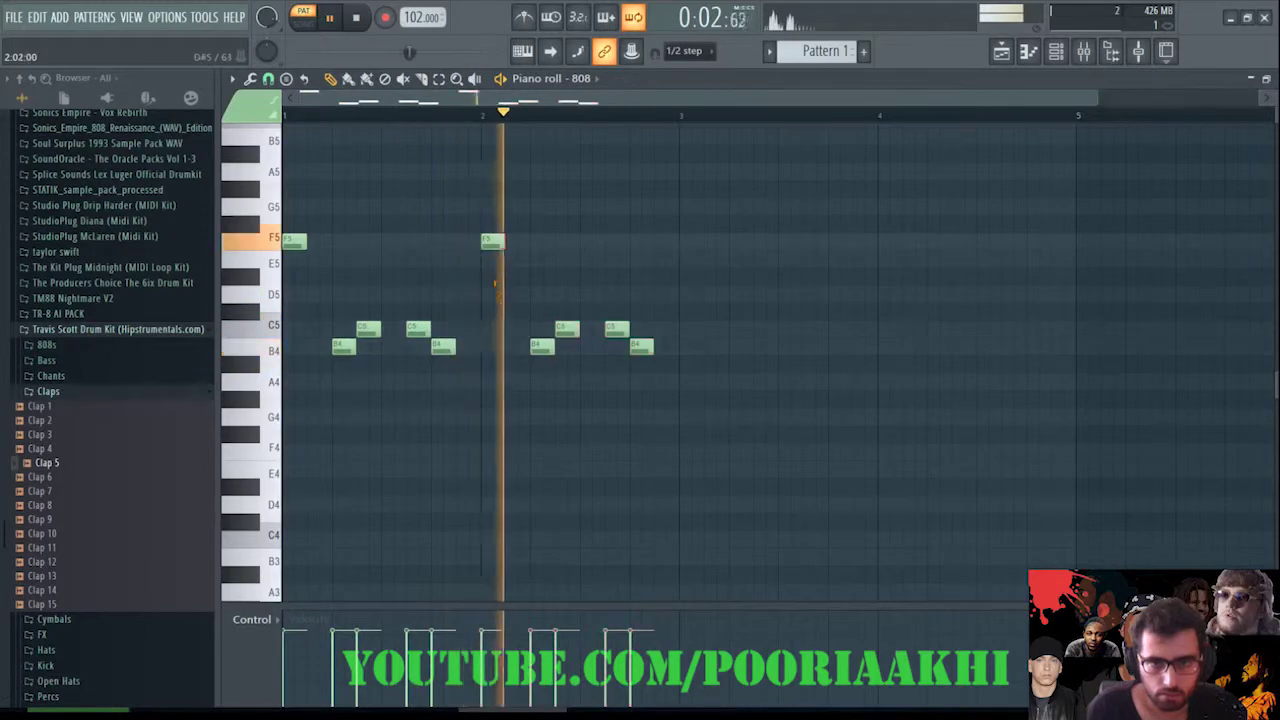
- Add a D5 note at the end of bar 2 and duplicate the two-bar 808 phrase into bars 3 and 4
left_click(665, 298)
key("ctrl+a")
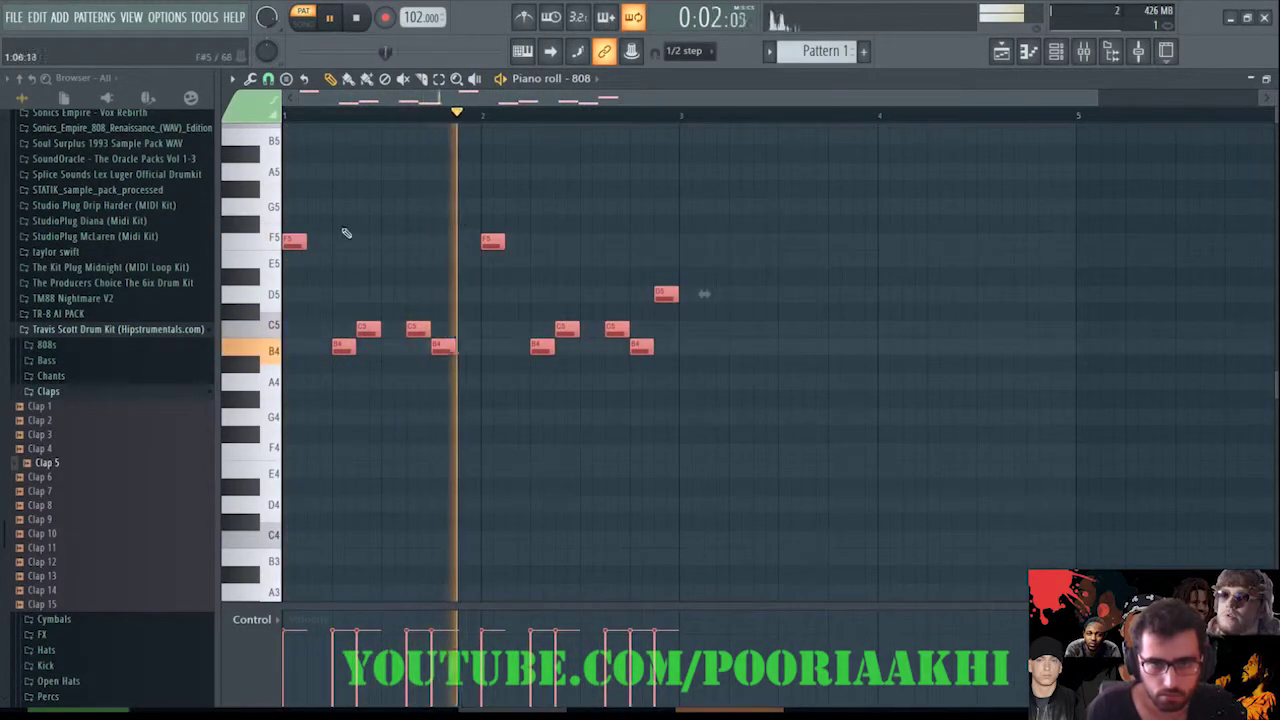
key("ctrl+b")
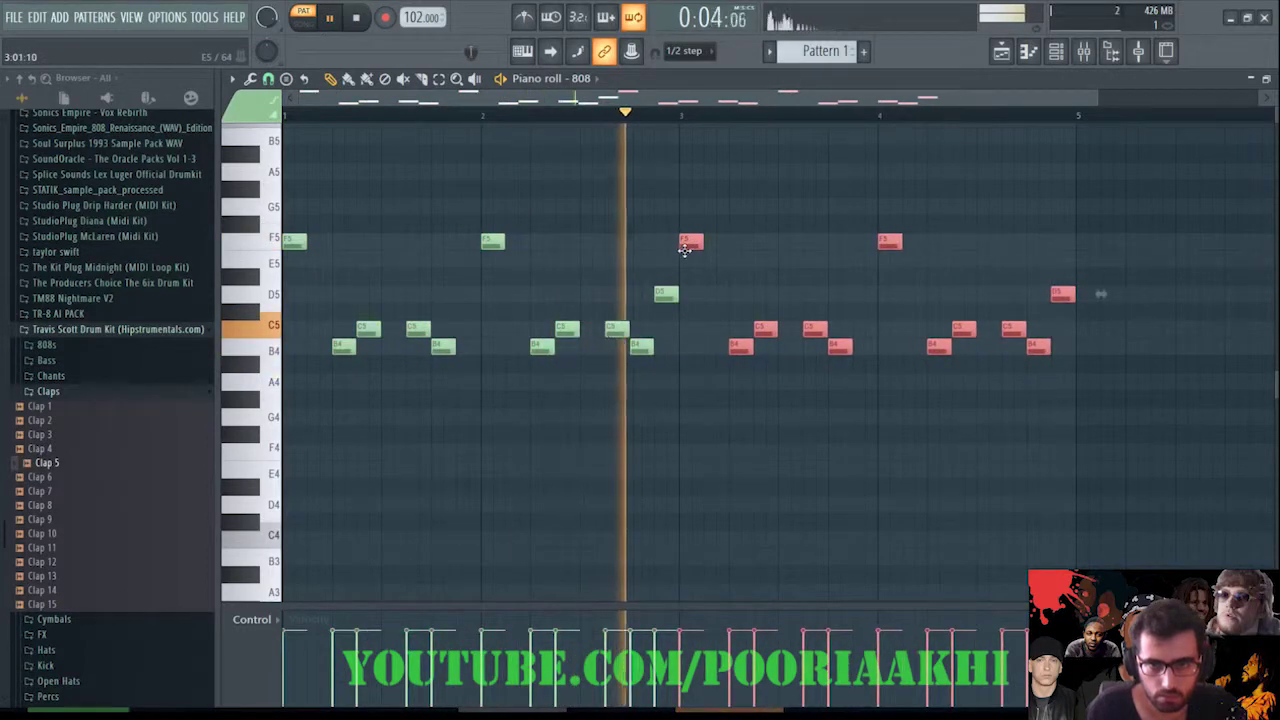
key("ctrl+d")
- Delete the copied 808 notes in bar 4, keeping only the F5 note on its first beat
right_click(1062, 294)
right_click(1013, 329)
right_click(963, 329)
right_click(938, 346)
right_click(839, 346)
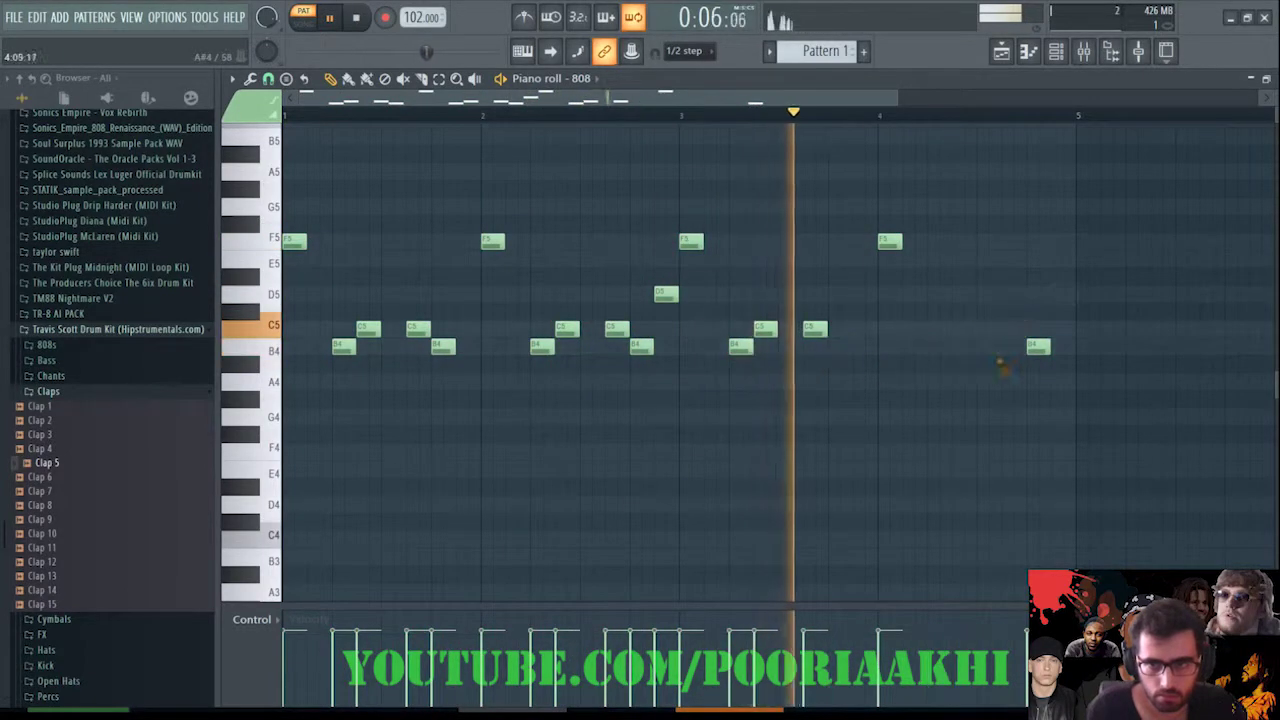
key("space")
right_click(1038, 346)
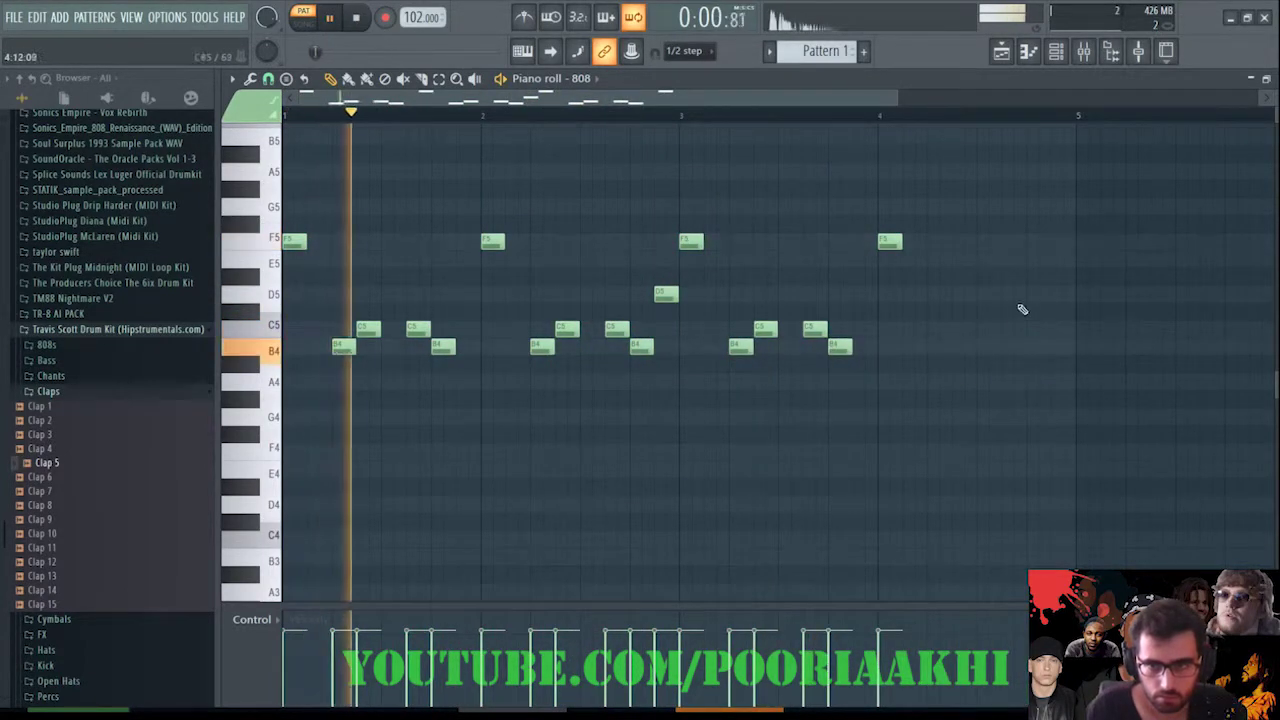
- Add F5 notes on beats 2, 3 and 4 of bar 4 in the 808 part
left_click(931, 243)
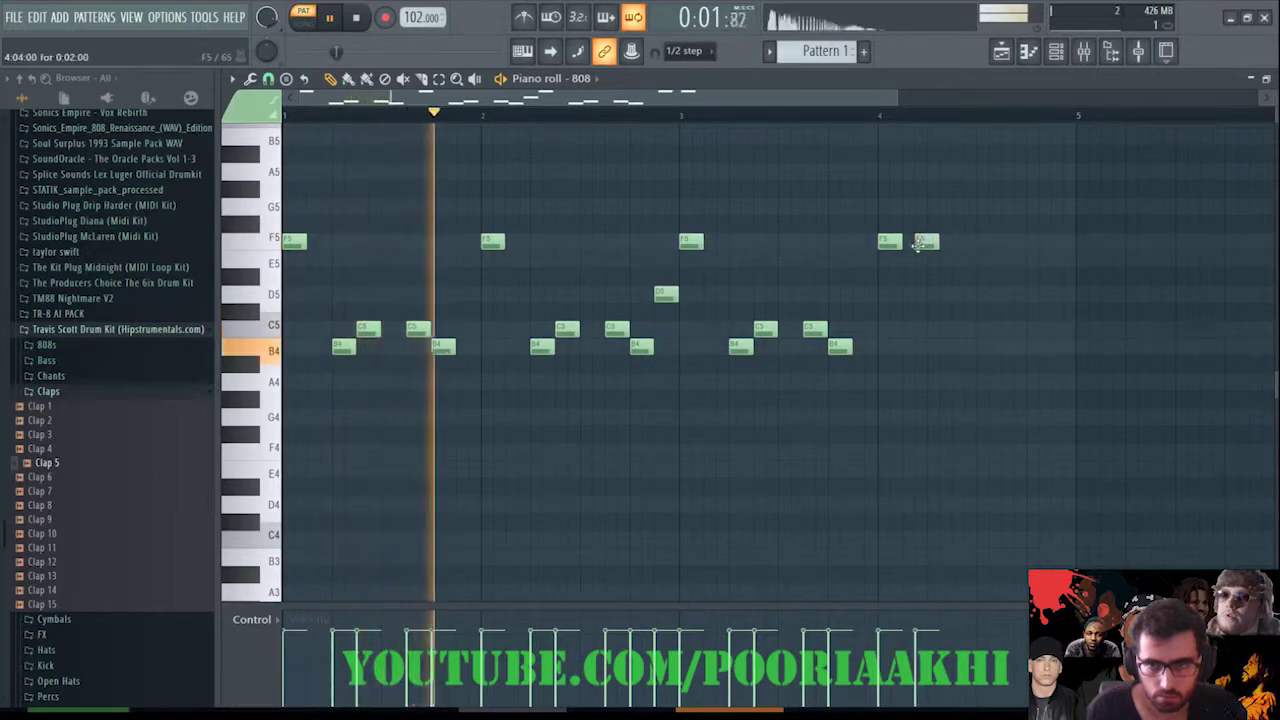
left_click(986, 243)
left_click(1024, 242)
mouse_move(1033, 236)
left_mouse_down()
mouse_move(1060, 238)
mouse_move(1039, 238)
left_mouse_up()
right_click(1032, 243)
left_click(1034, 242)
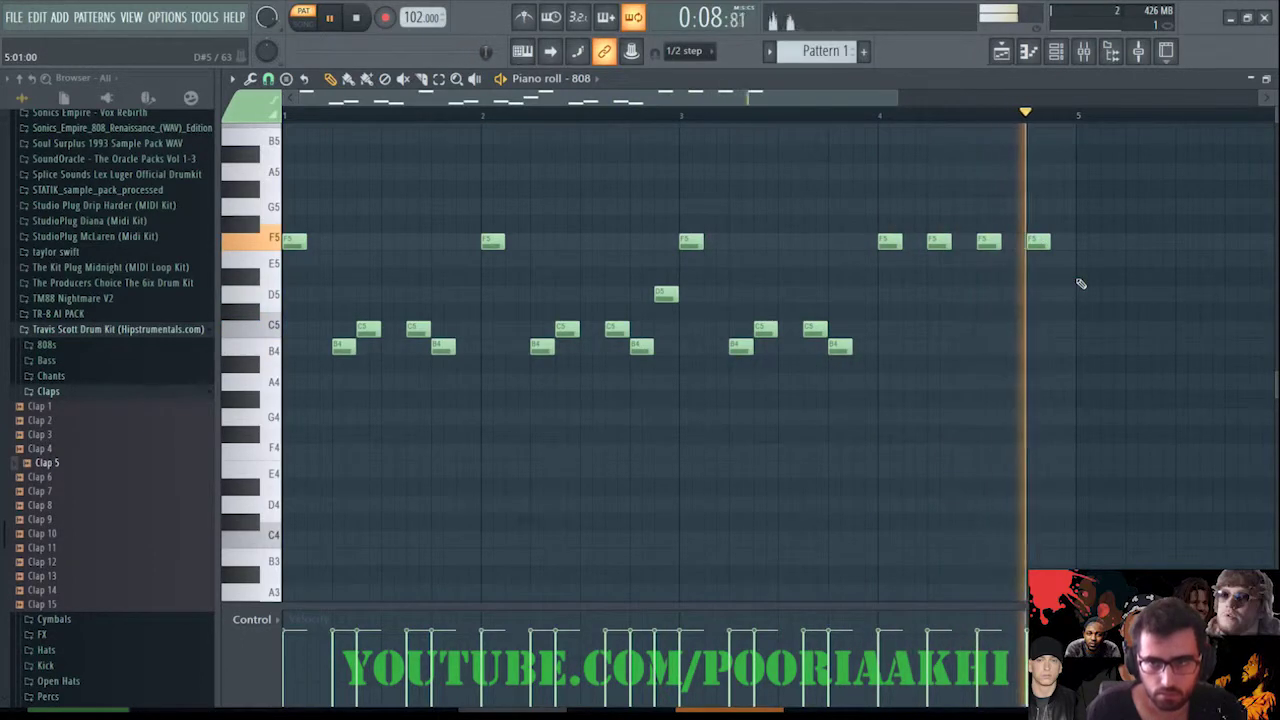
key("space")
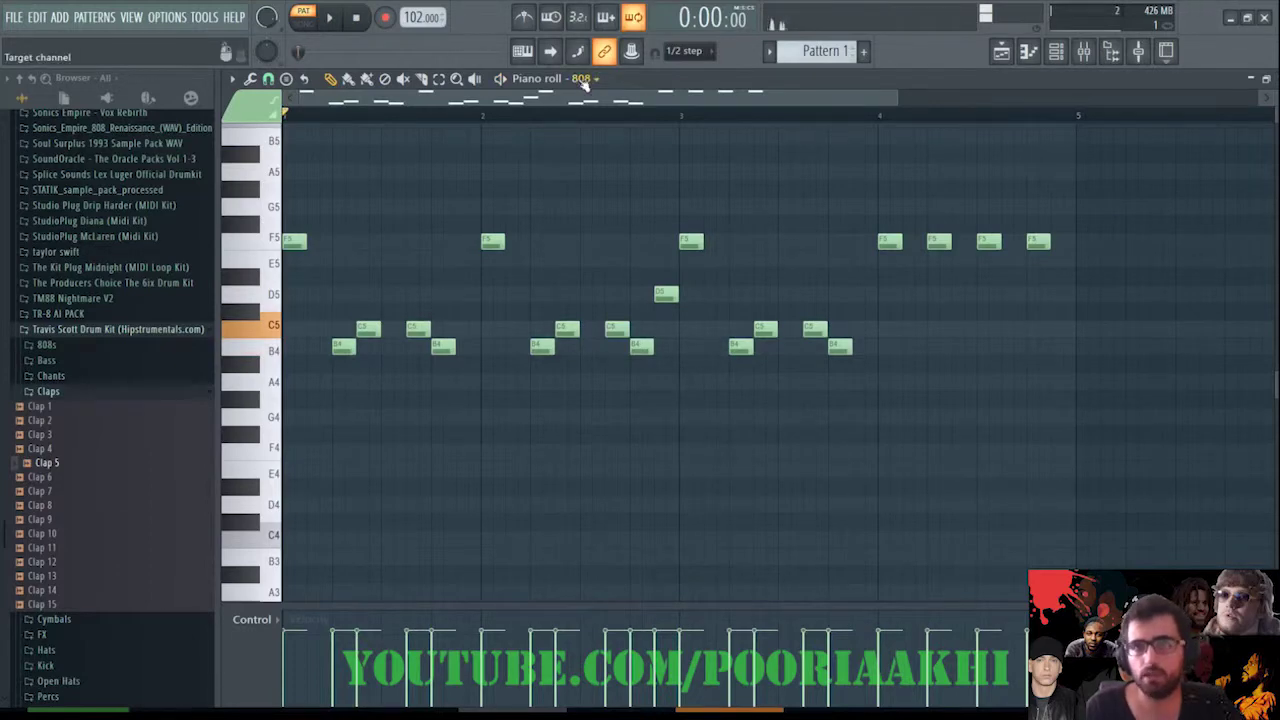
- Switch the piano roll to Clap 5 and place C5 notes on beats 2 and 4 of all four bars
left_click(619, 170)
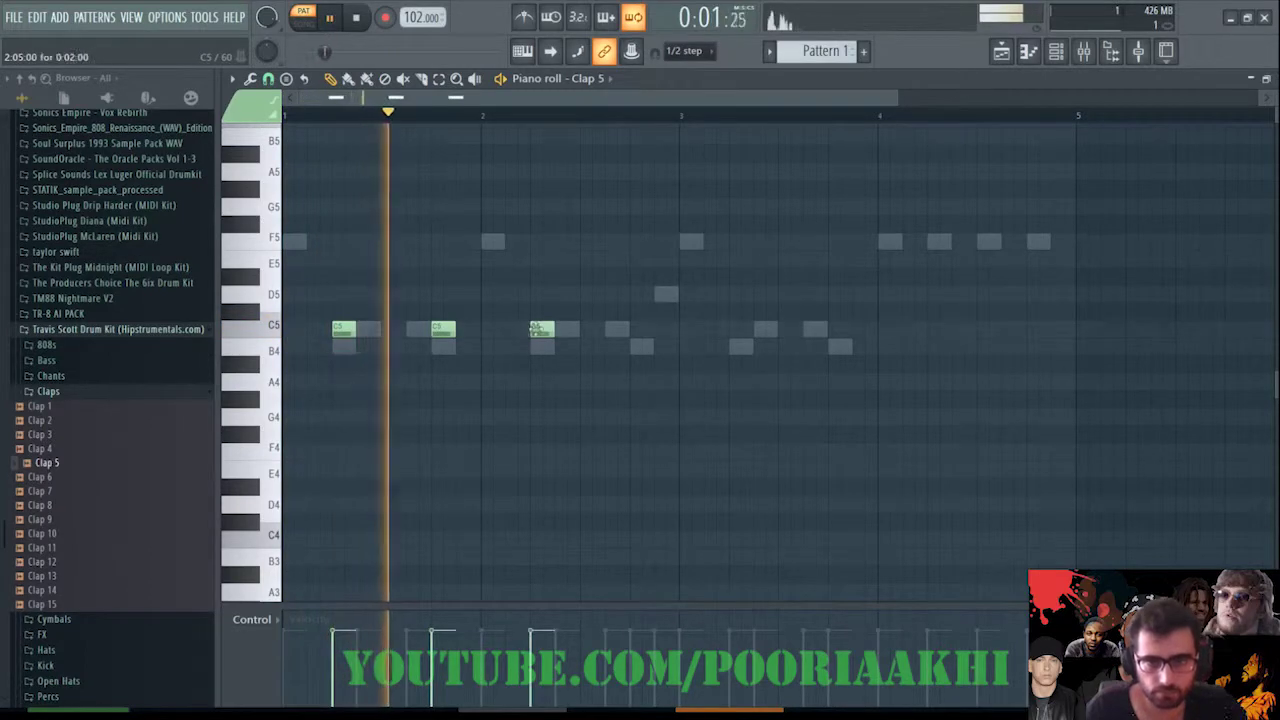
left_click(538, 329)
left_click(634, 329)
left_click(740, 329)
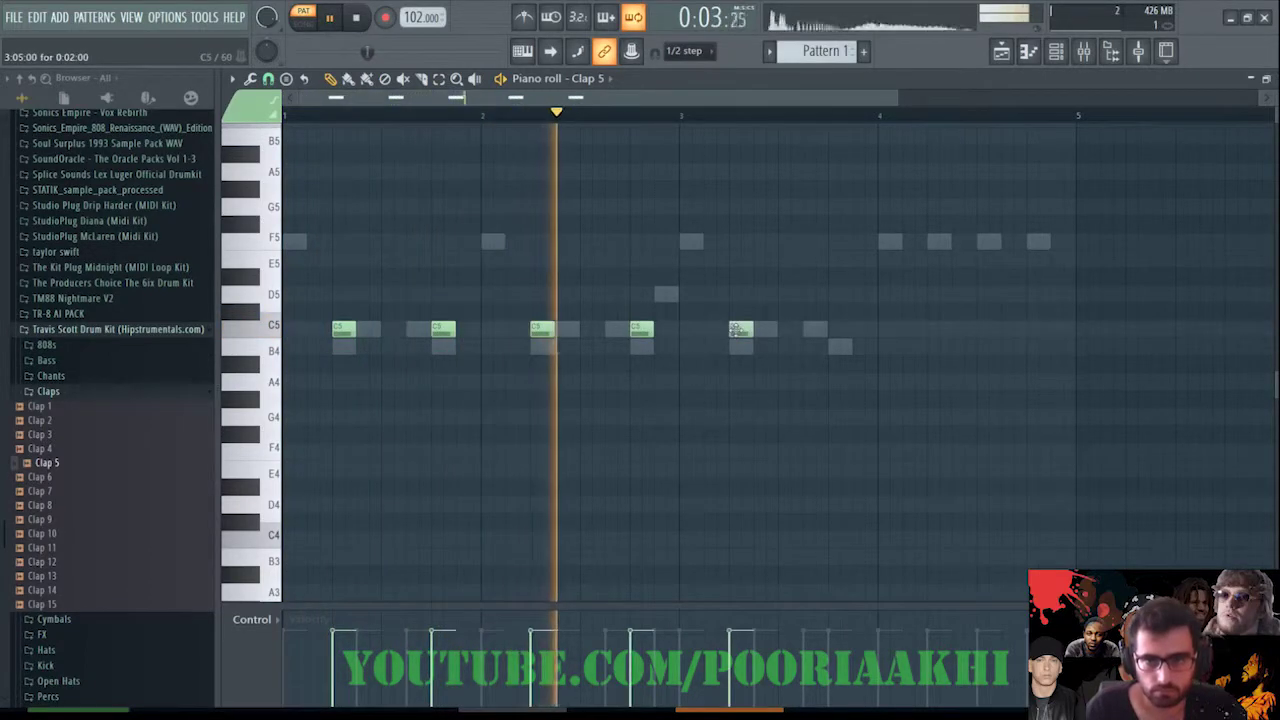
left_click(827, 329)
left_click_drag(827, 329, 840, 329)
left_click(939, 329)
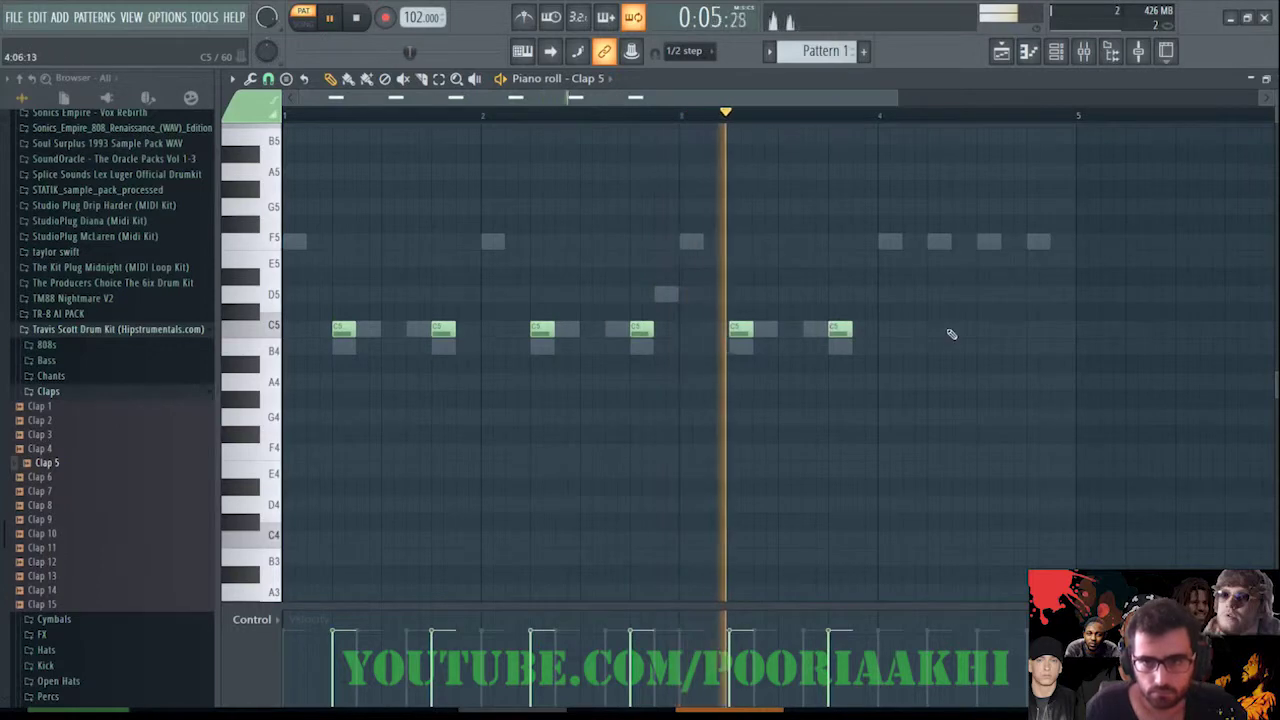
left_click(1035, 329)
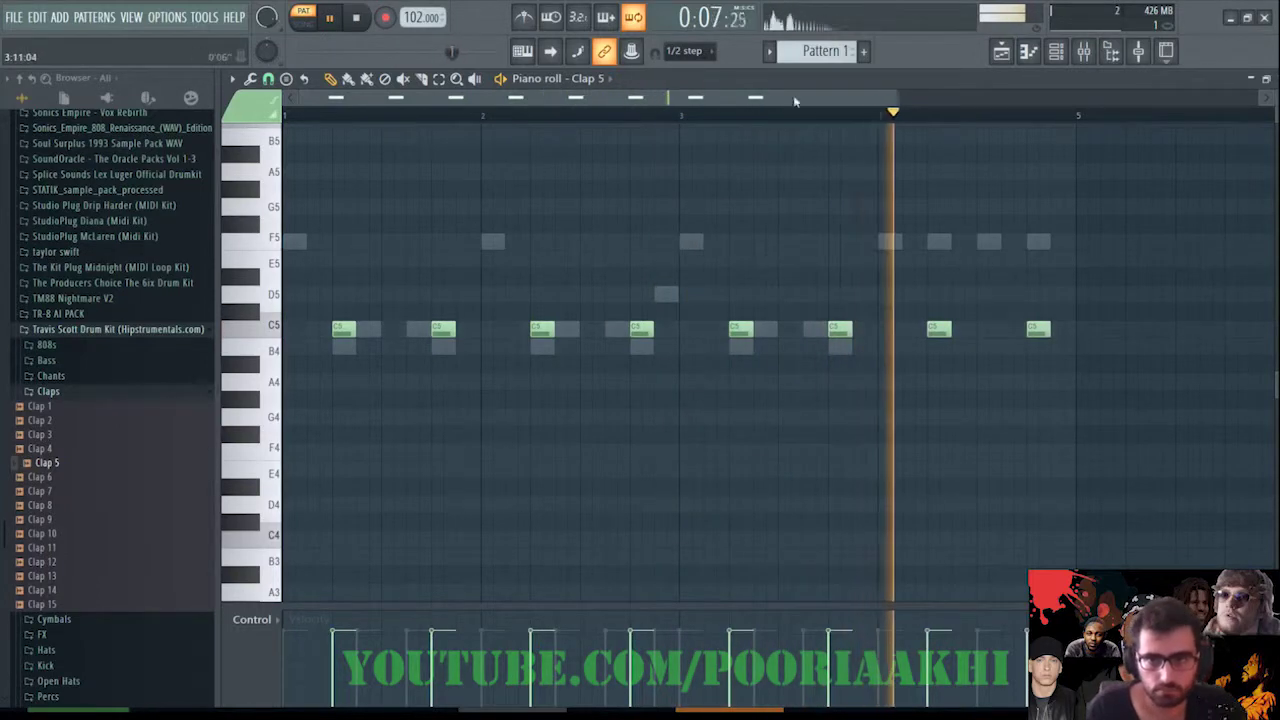
key("space")
- Switch the piano roll to the ohat channel and place a C5 note at the start of each of the four bars
left_click(606, 156)
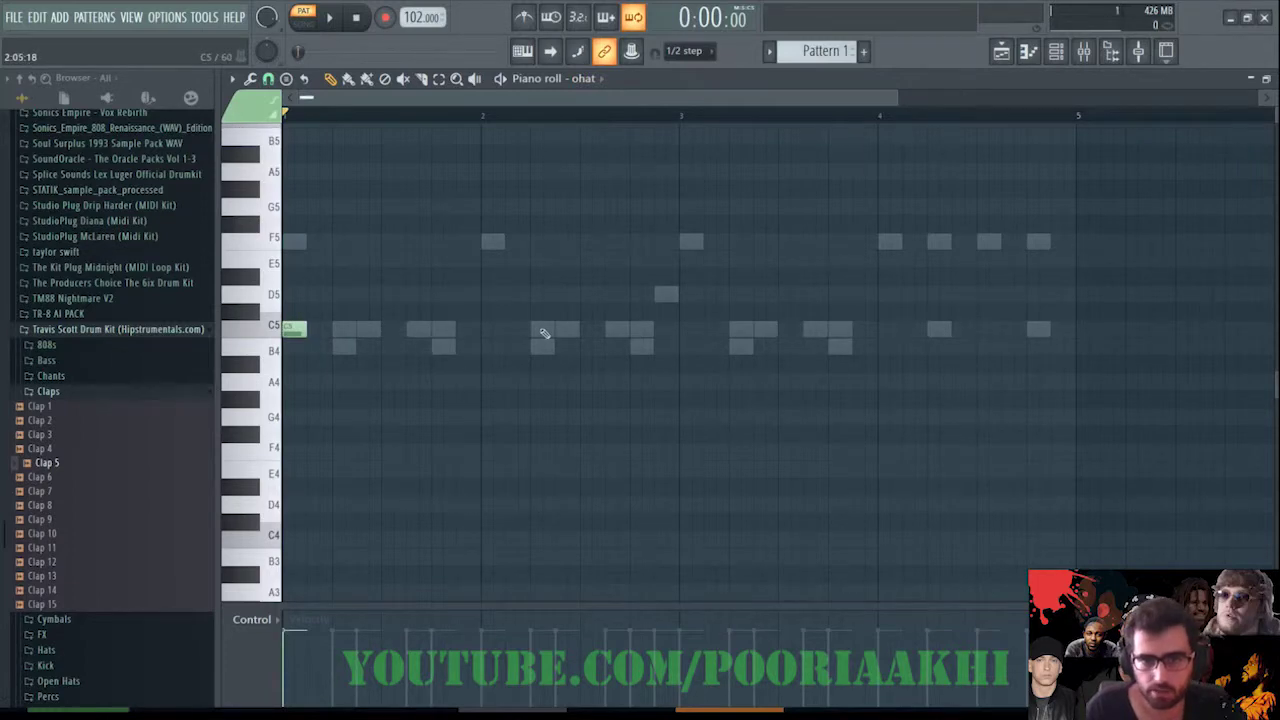
key("space")
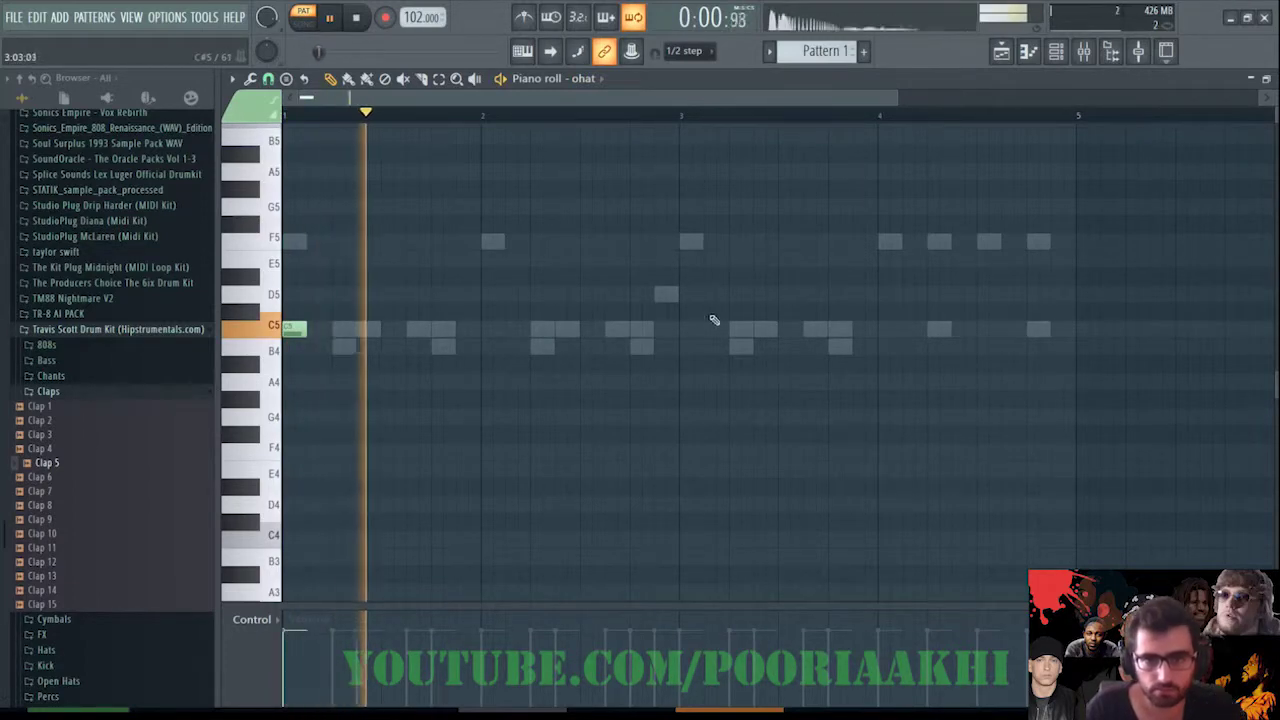
left_click(679, 329)
left_click_drag(678, 329, 690, 329)
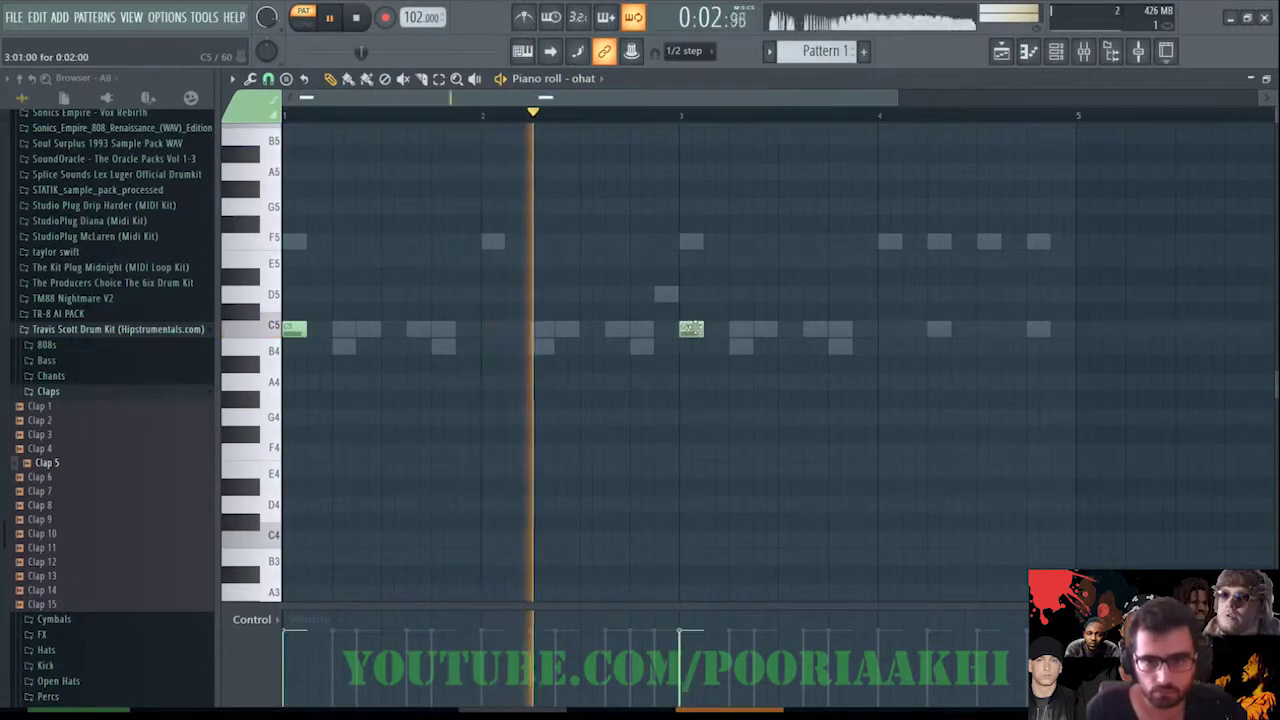
left_click(491, 329)
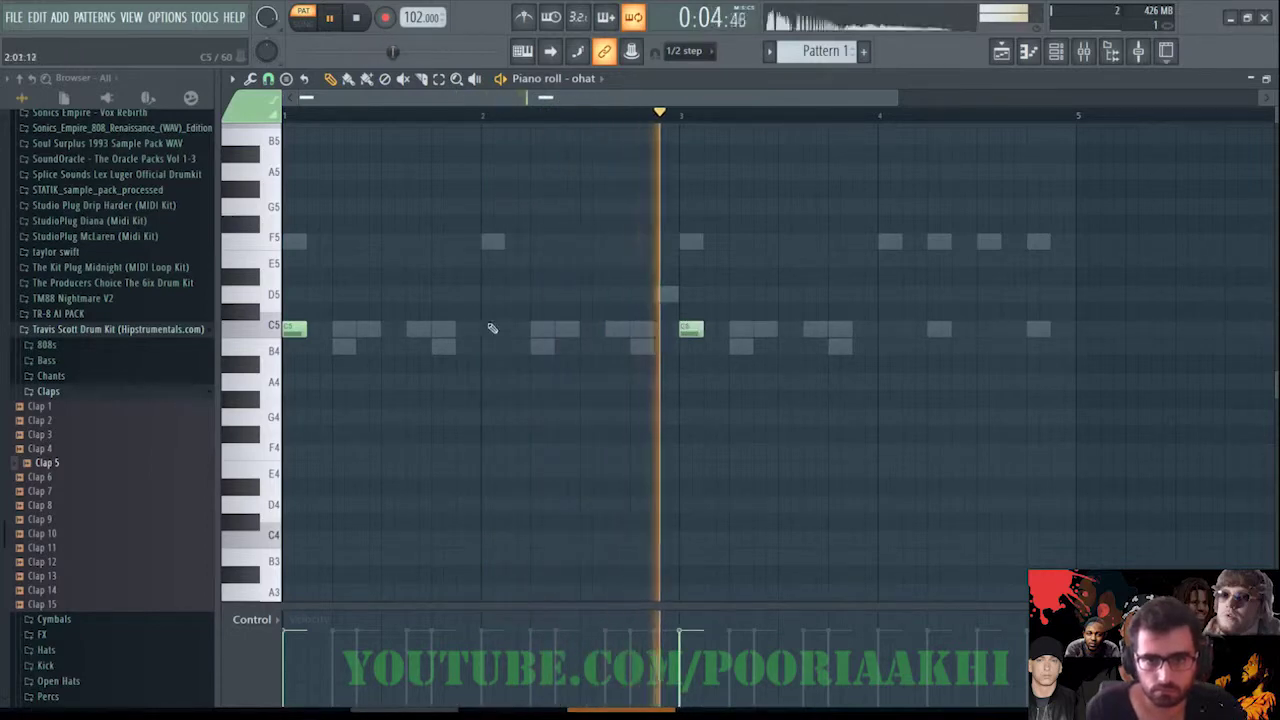
left_click(890, 329)
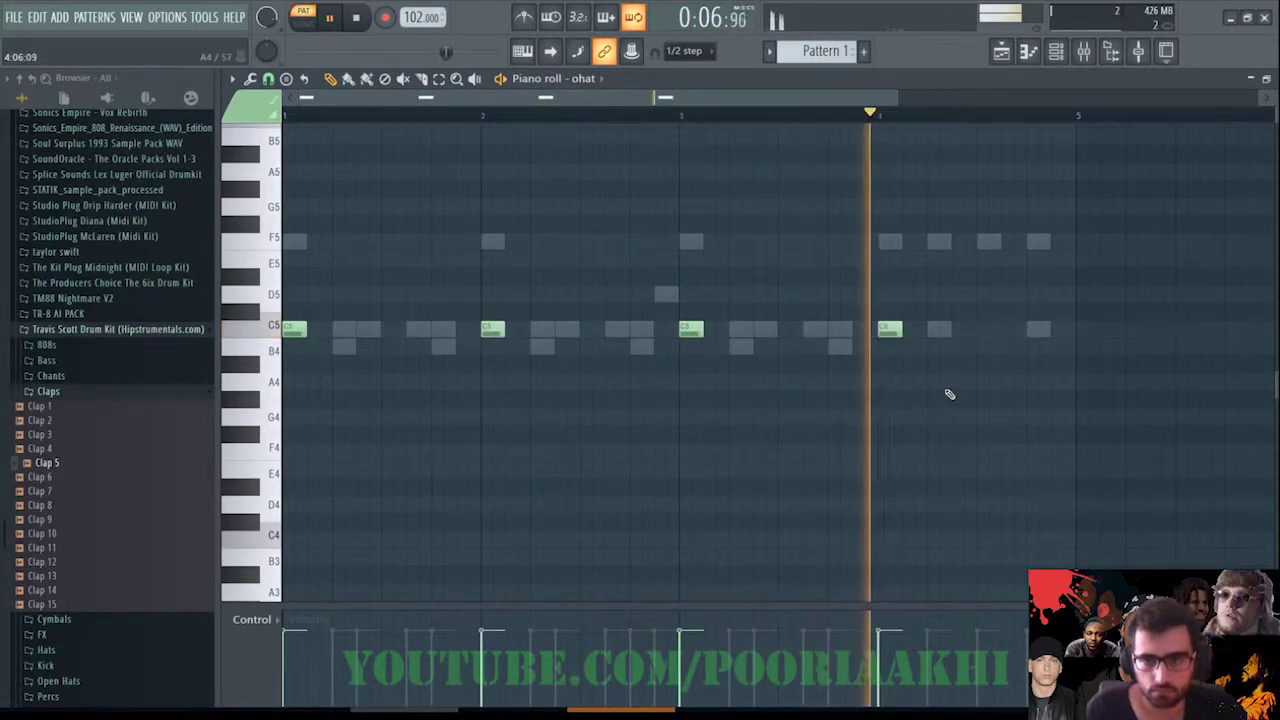
key("space")
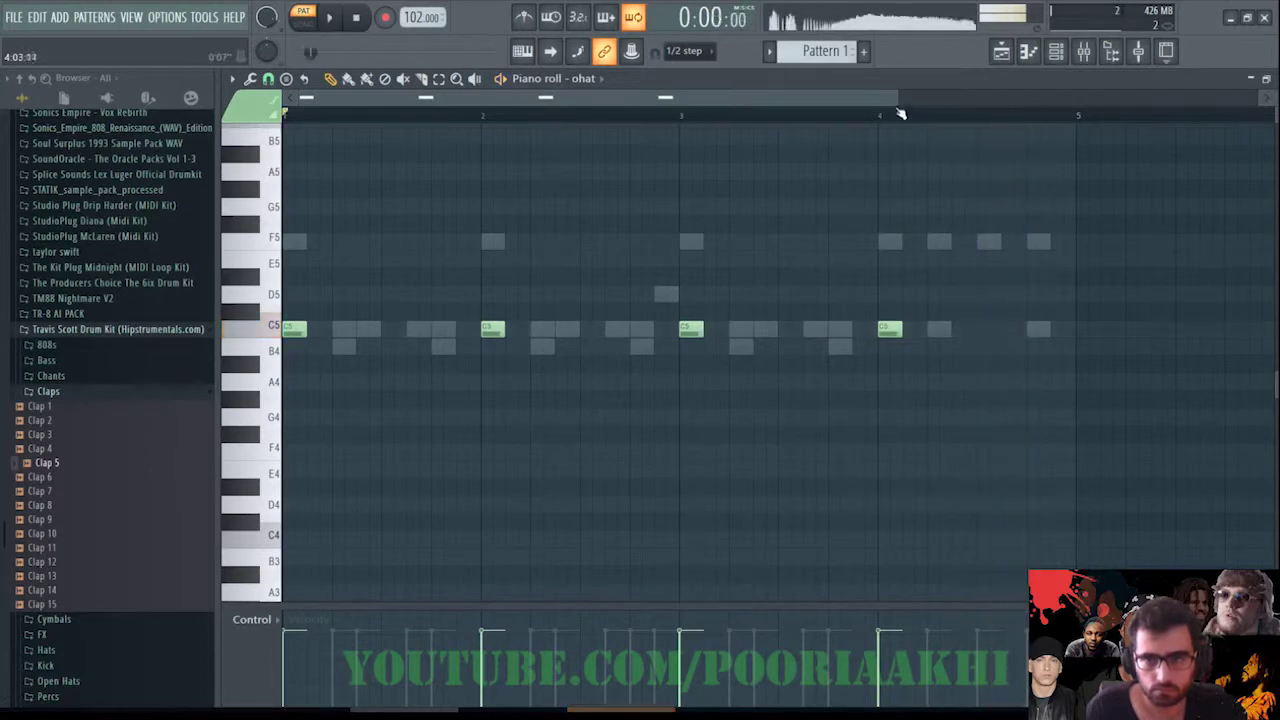
- Try extra C5 open hat notes on beats 2 and 3 of bar 4 during playback and remove them again
left_click(868, 116)
left_click(939, 329)
key("space")
key("space")
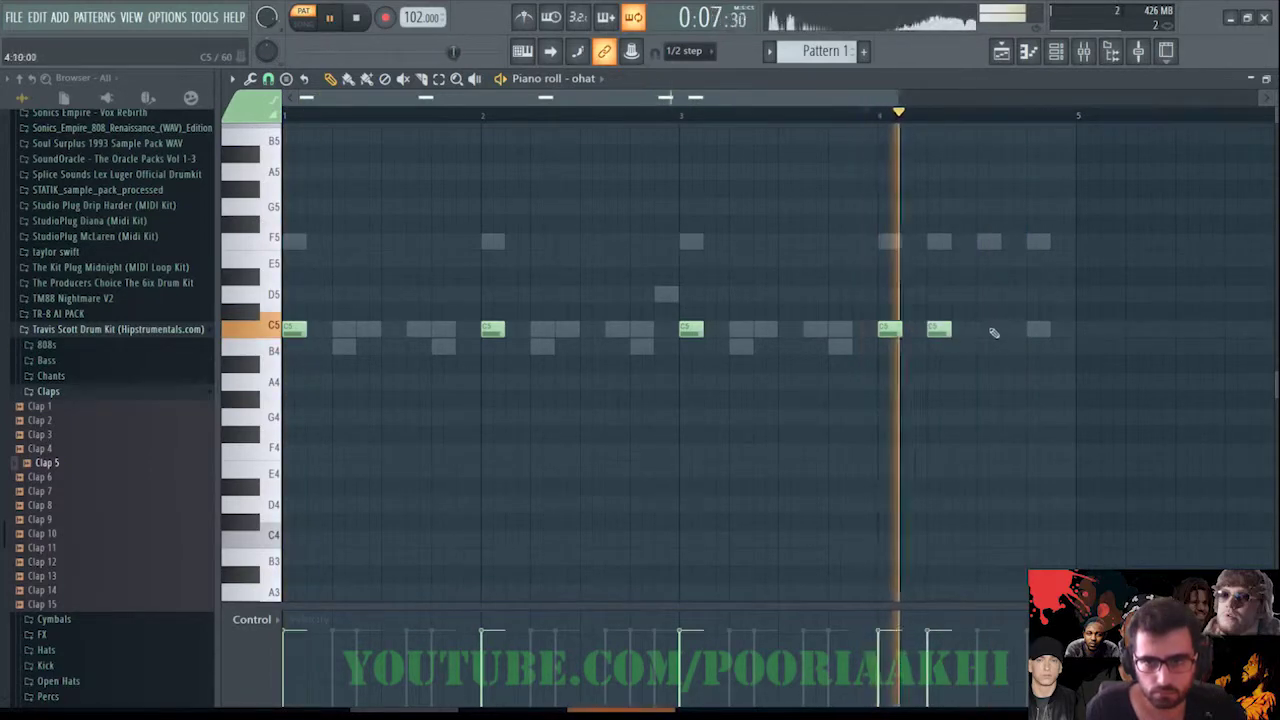
left_click(985, 328)
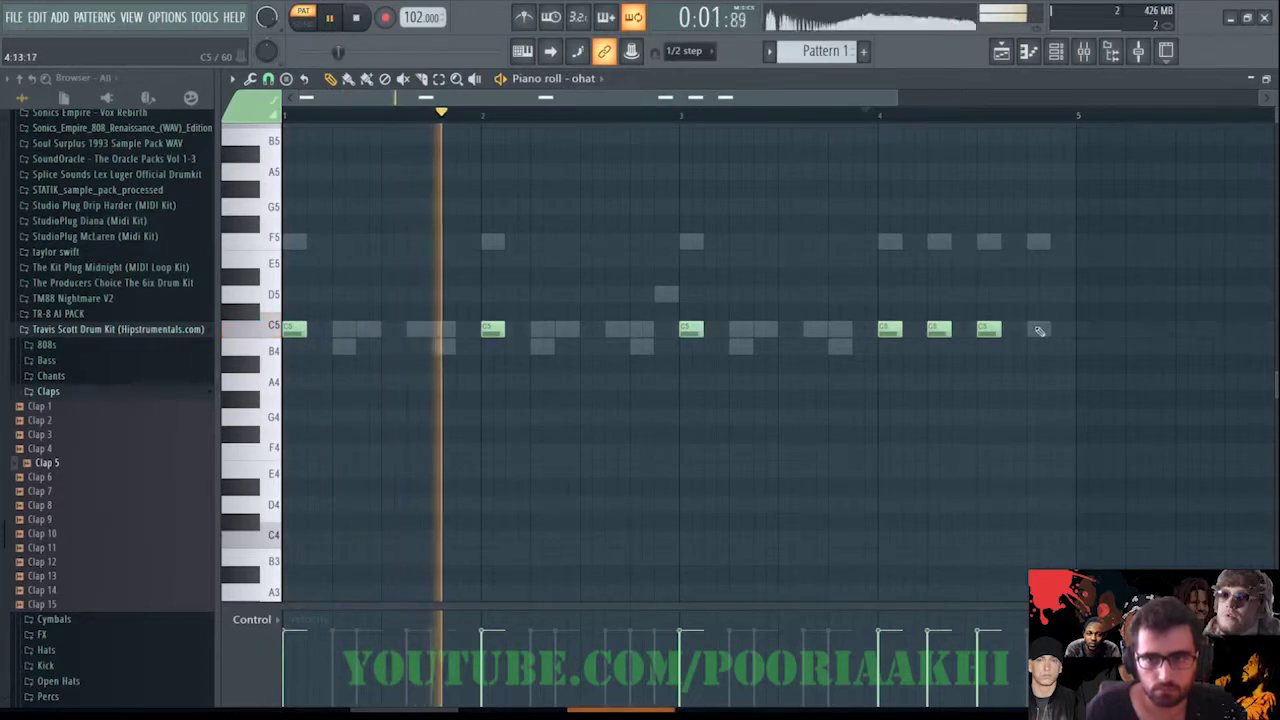
right_click(938, 329)
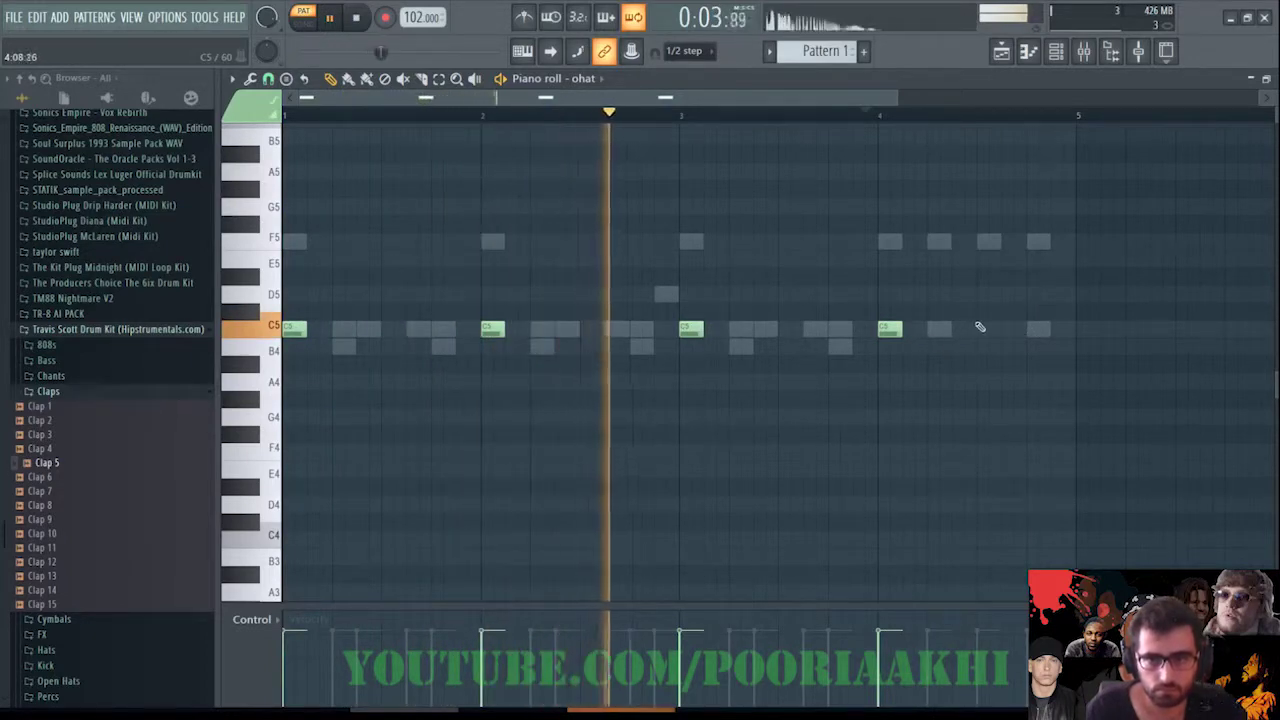
right_click(988, 329)
key("space")
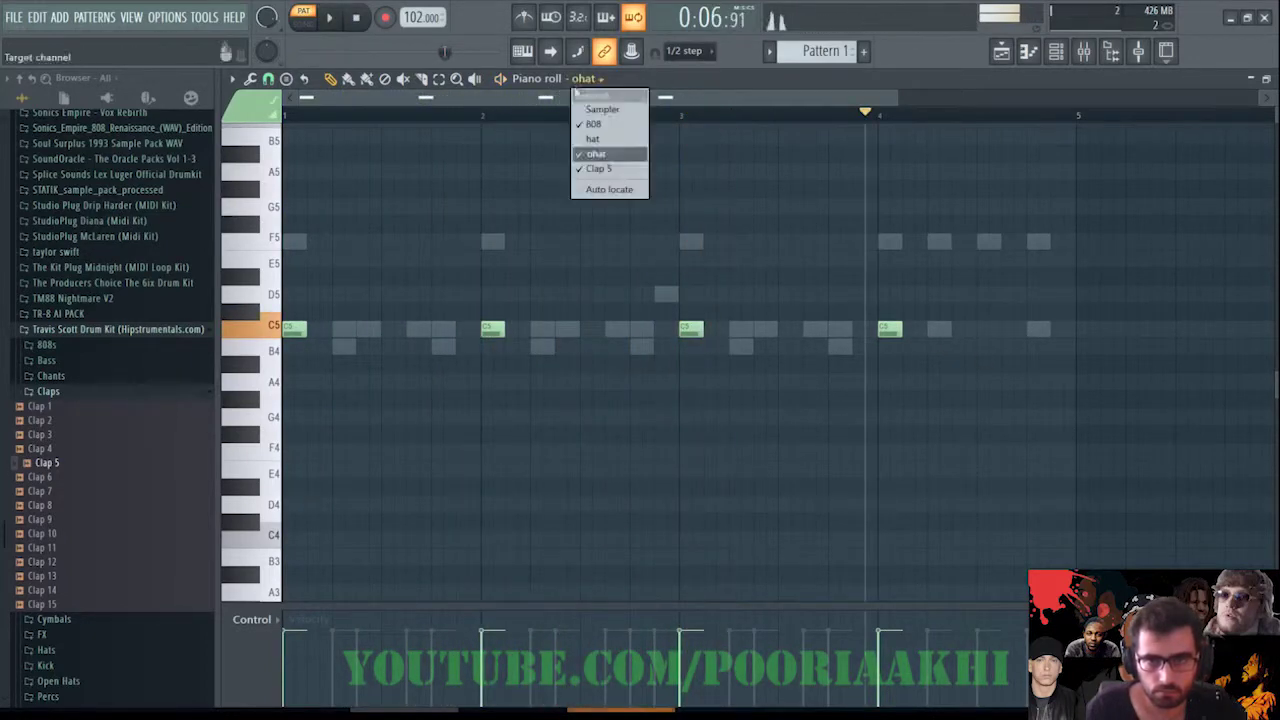
- Switch the piano roll to the hat channel and fill all four bars with consecutive eighth-note C5 hits
left_click(619, 139)
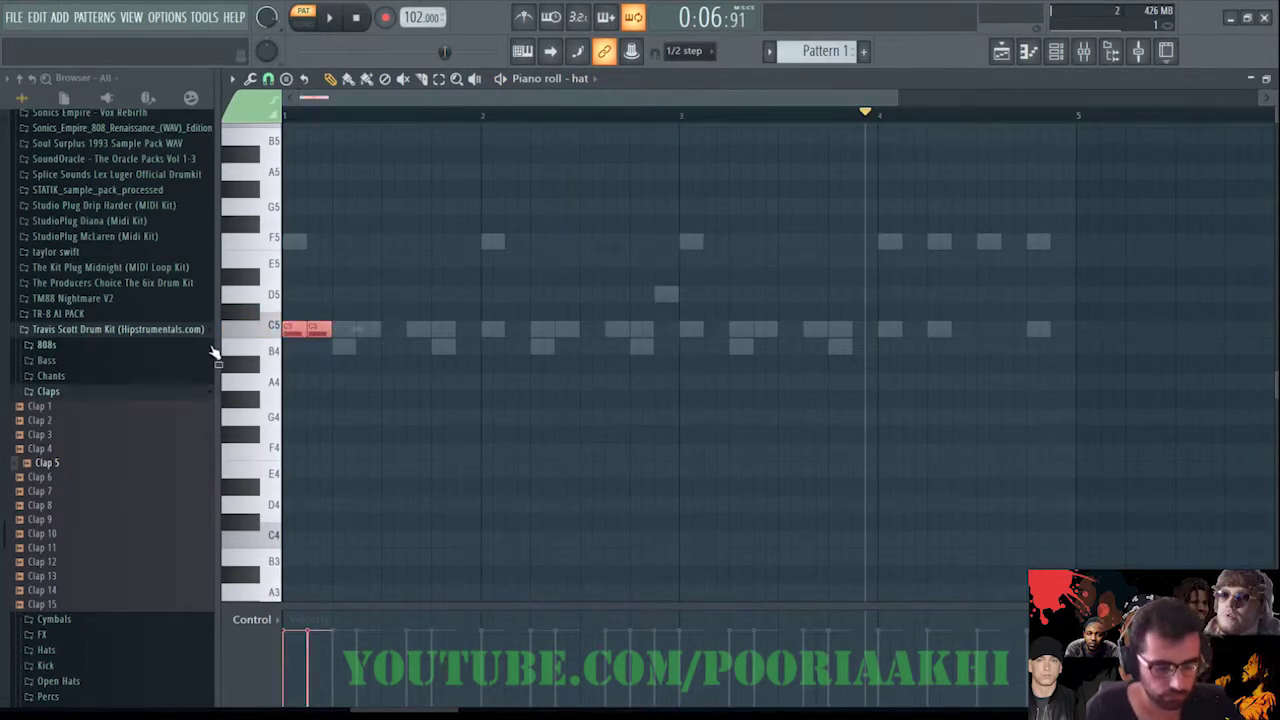
key("ctrl+b")
key("ctrl+b")
key("ctrl+b")
key("ctrl+b")
key("ctrl+b")
key("ctrl+b")
key("ctrl+b")
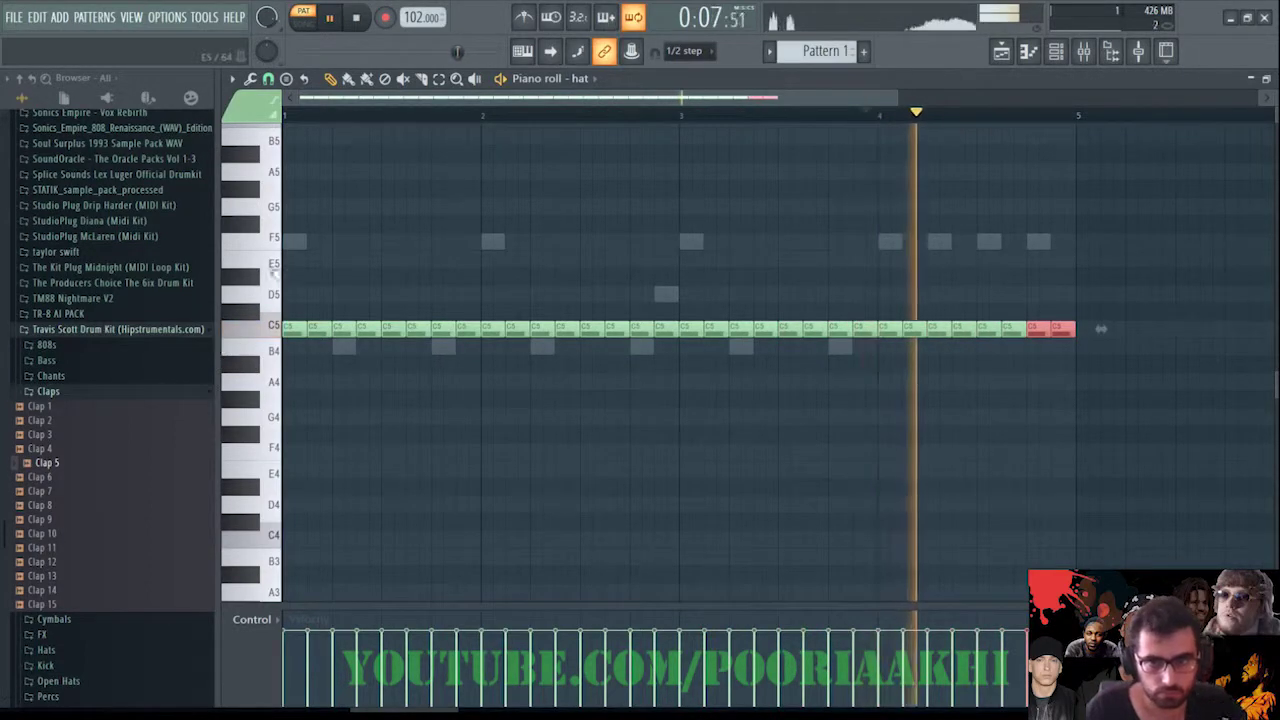
- Split the hat note on beat 4 of bar 1 and the last hat note of bar 2 into two sixteenths each
scroll(383, 116, "up", 2)
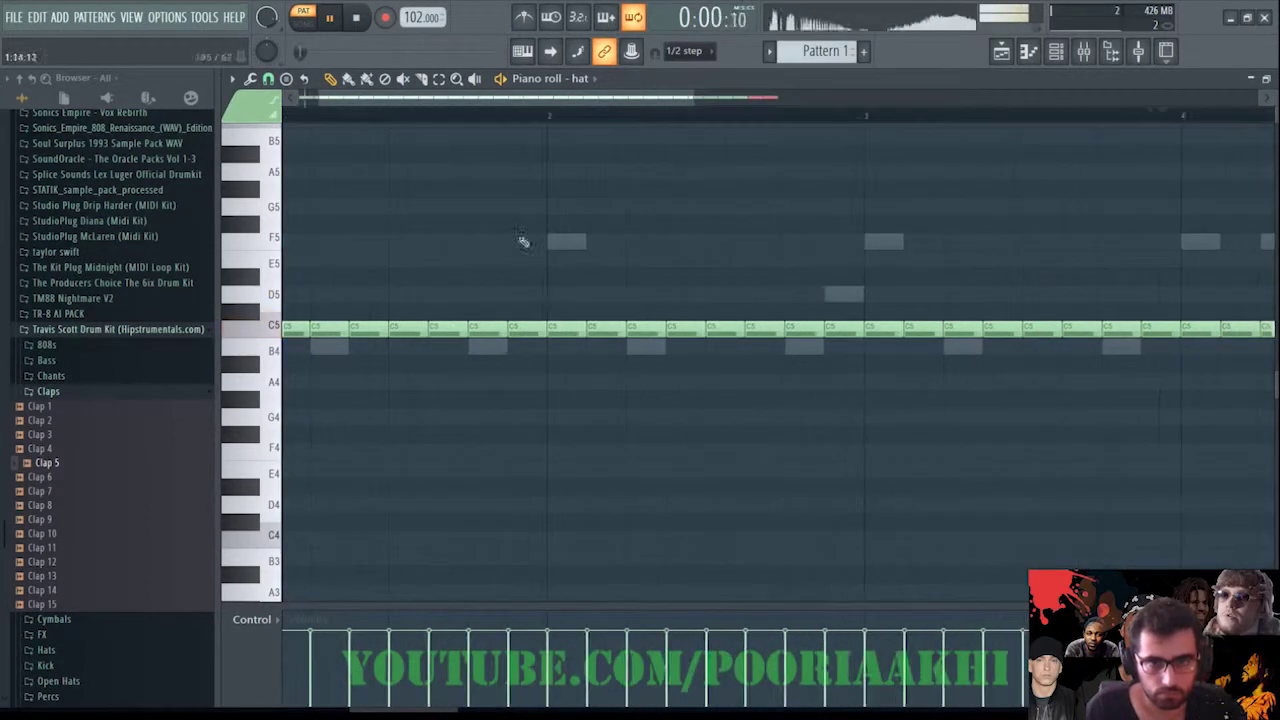
left_click_drag(503, 328, 487, 328)
left_click(494, 329)
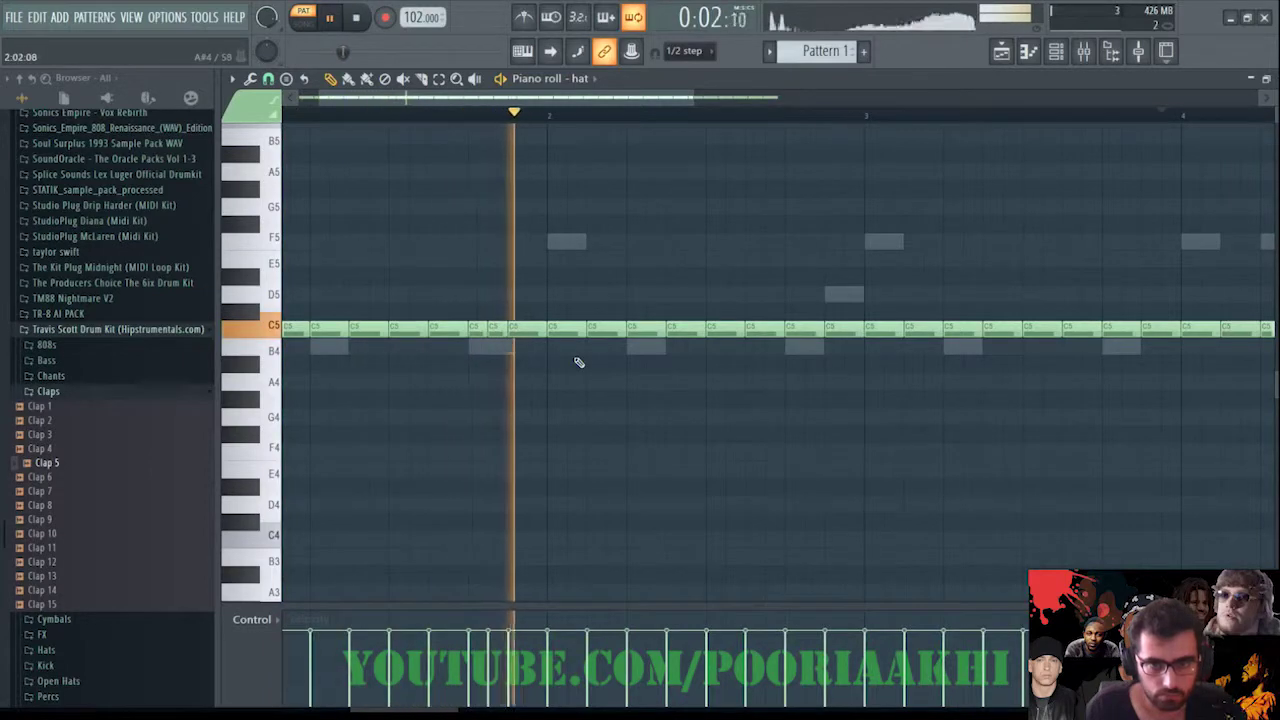
left_click(849, 330)
scroll(838, 101, "down", 3)
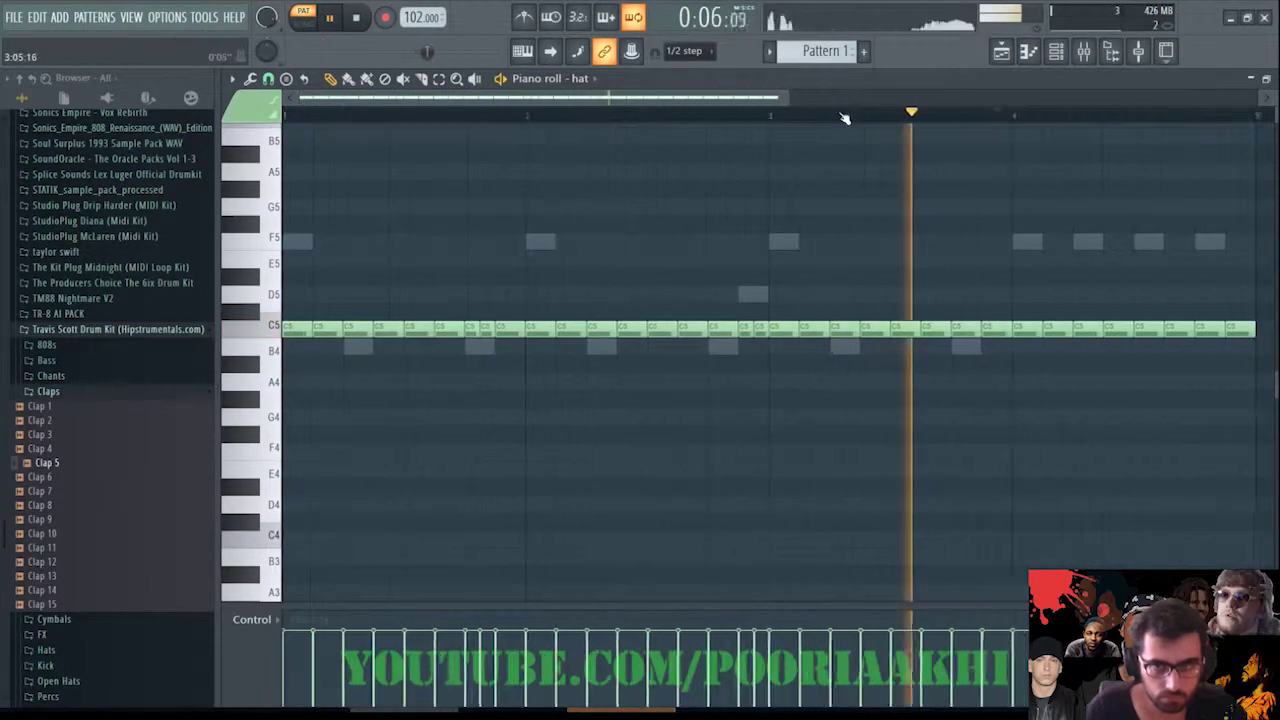
- Split the last hat note of bar 3 into two sixteenths and turn beat 4 of bar 4 into four sixteenth hats
right_click(812, 329)
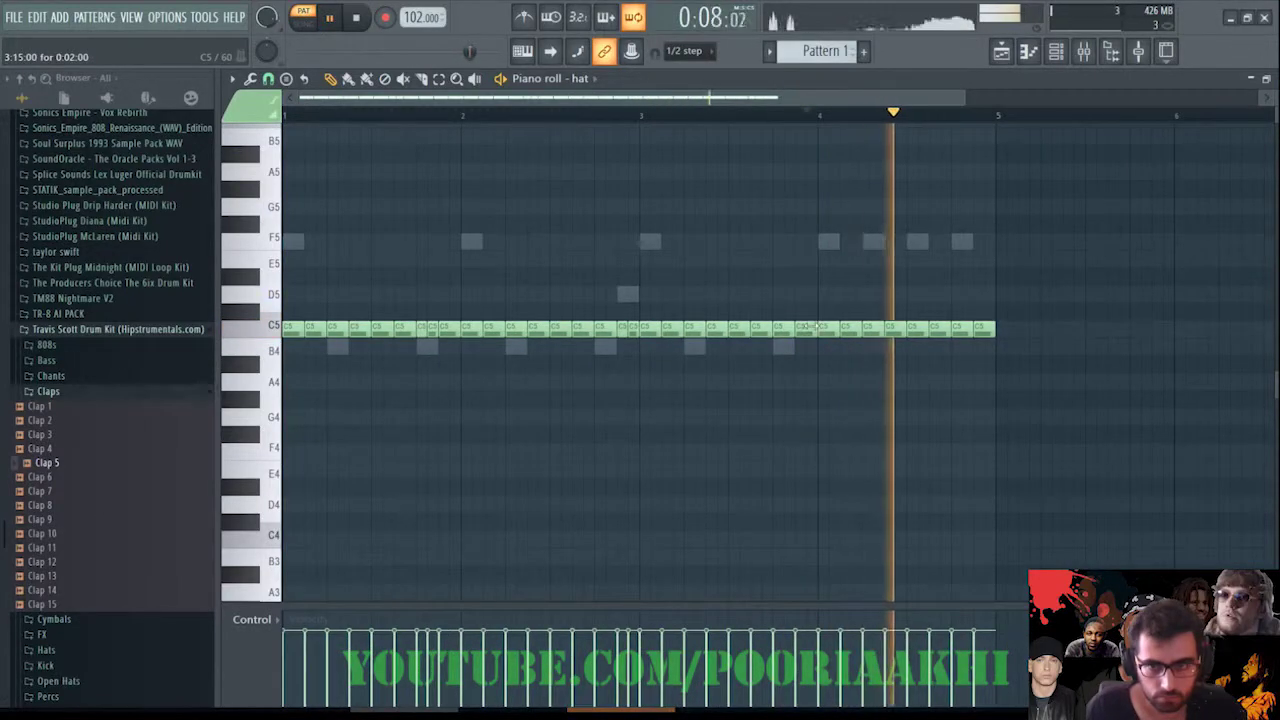
left_click(811, 329)
left_click_drag(992, 332, 974, 334)
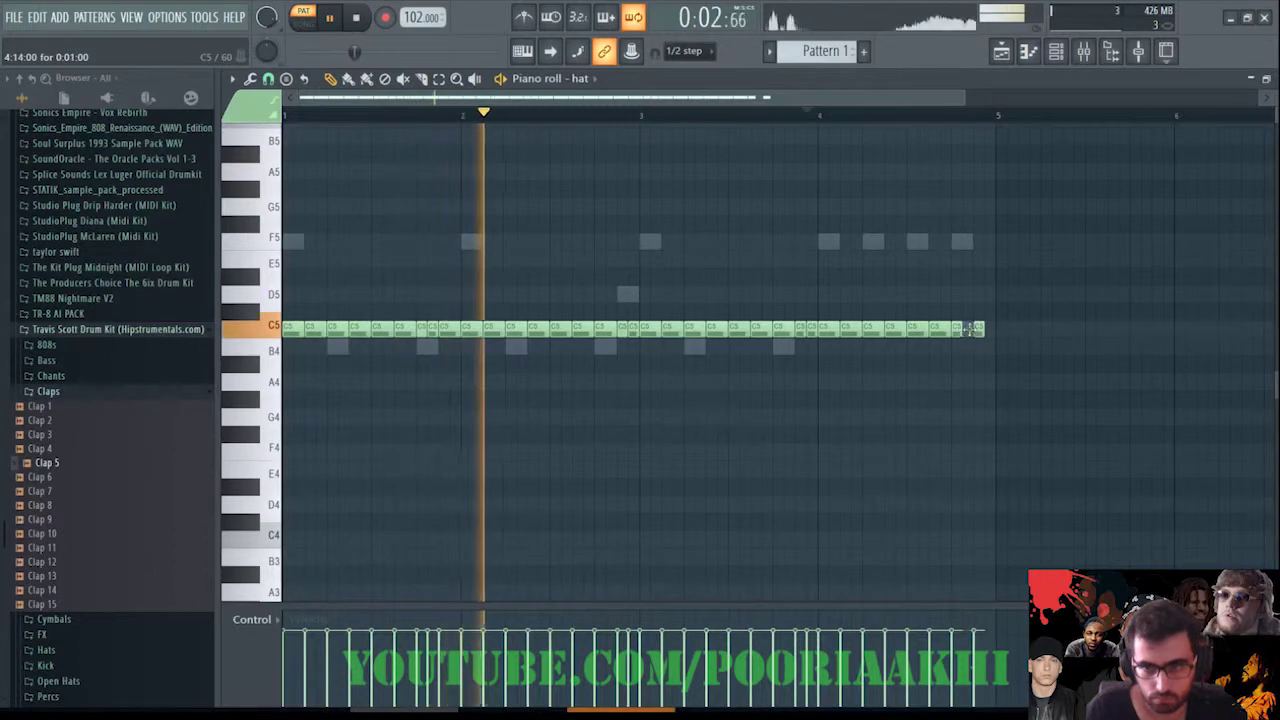
left_click(990, 330)
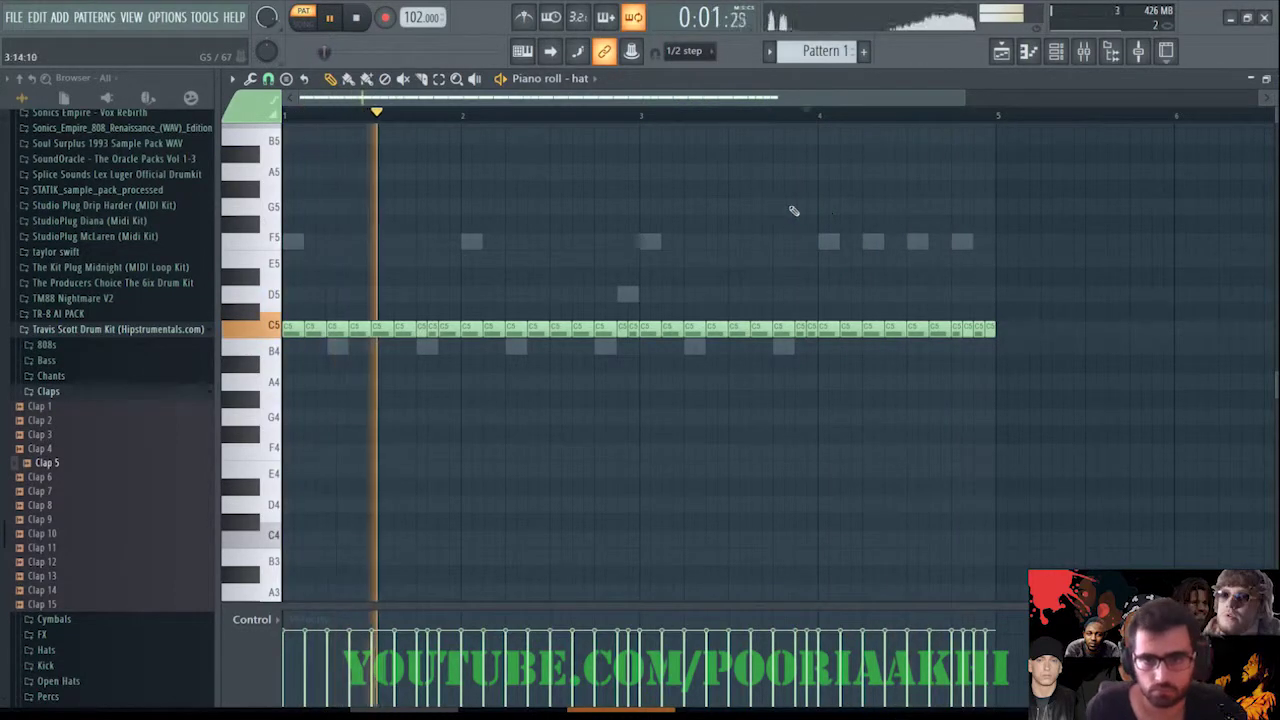
- Lower the velocity of the four closing sixteenth hats in bar 4, raising the first of them back to about 81%
left_click_drag(995, 315, 950, 340)
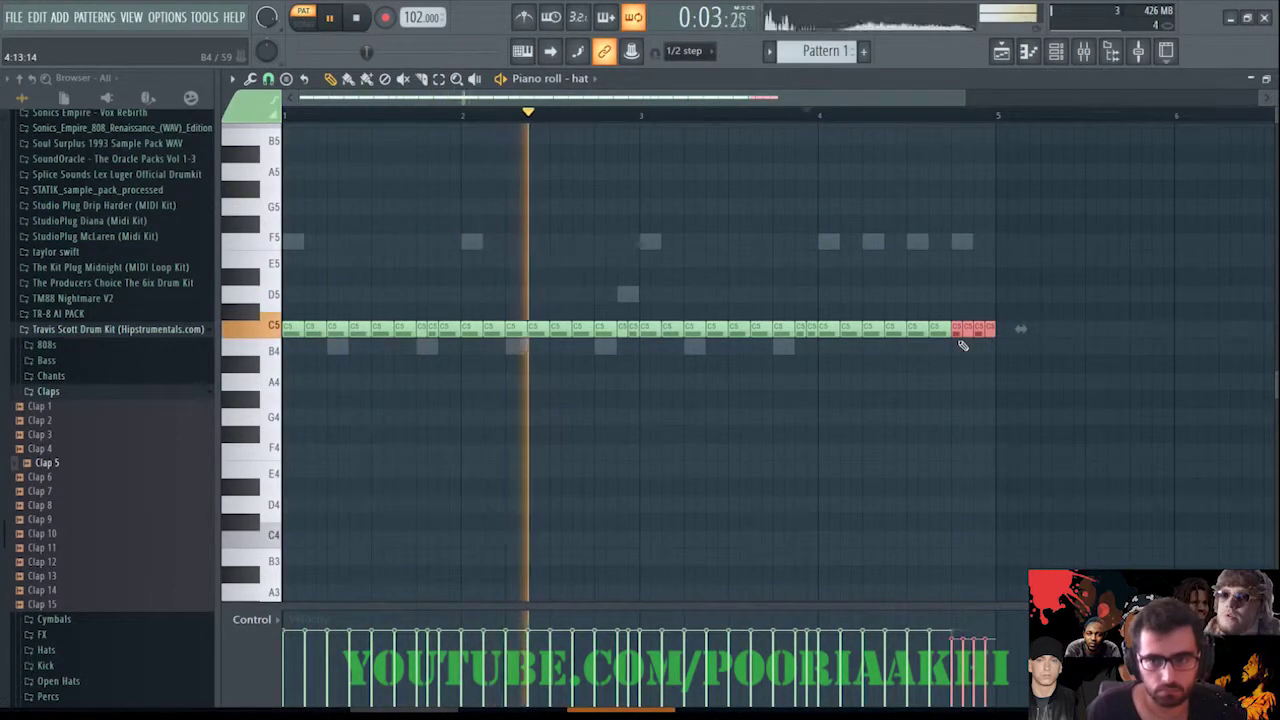
left_click(953, 630)
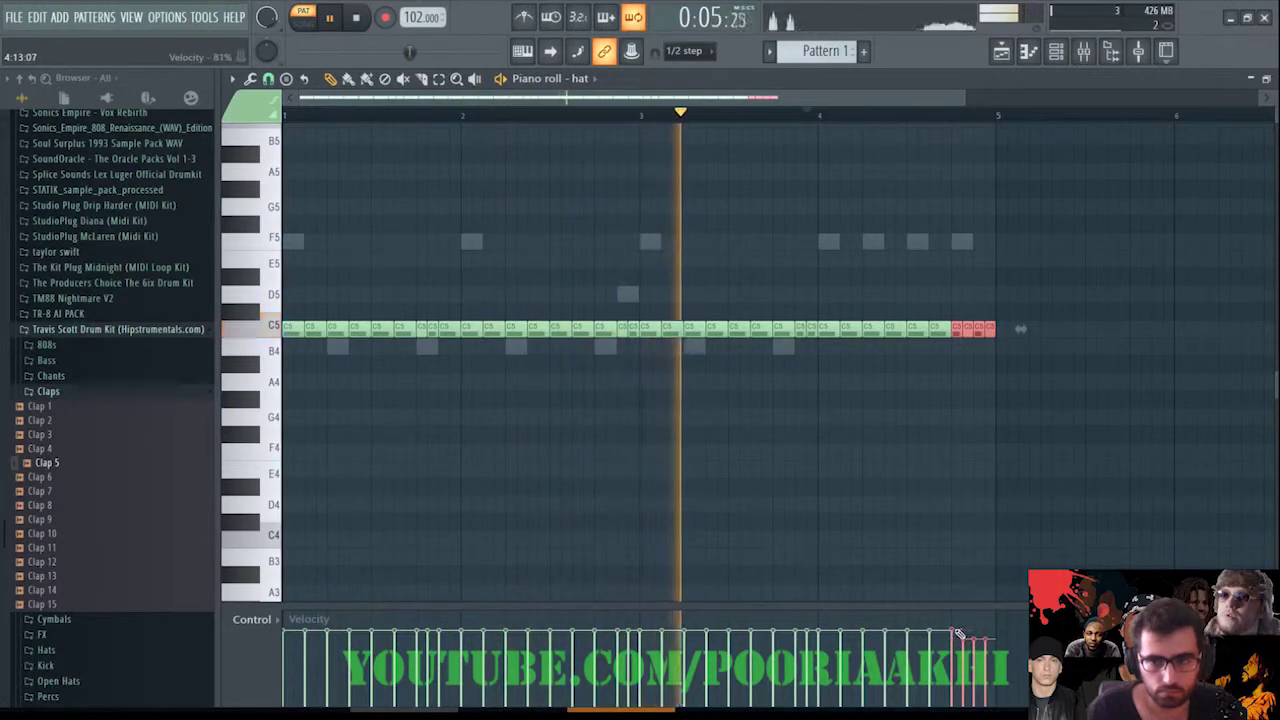
key("ctrl+d")
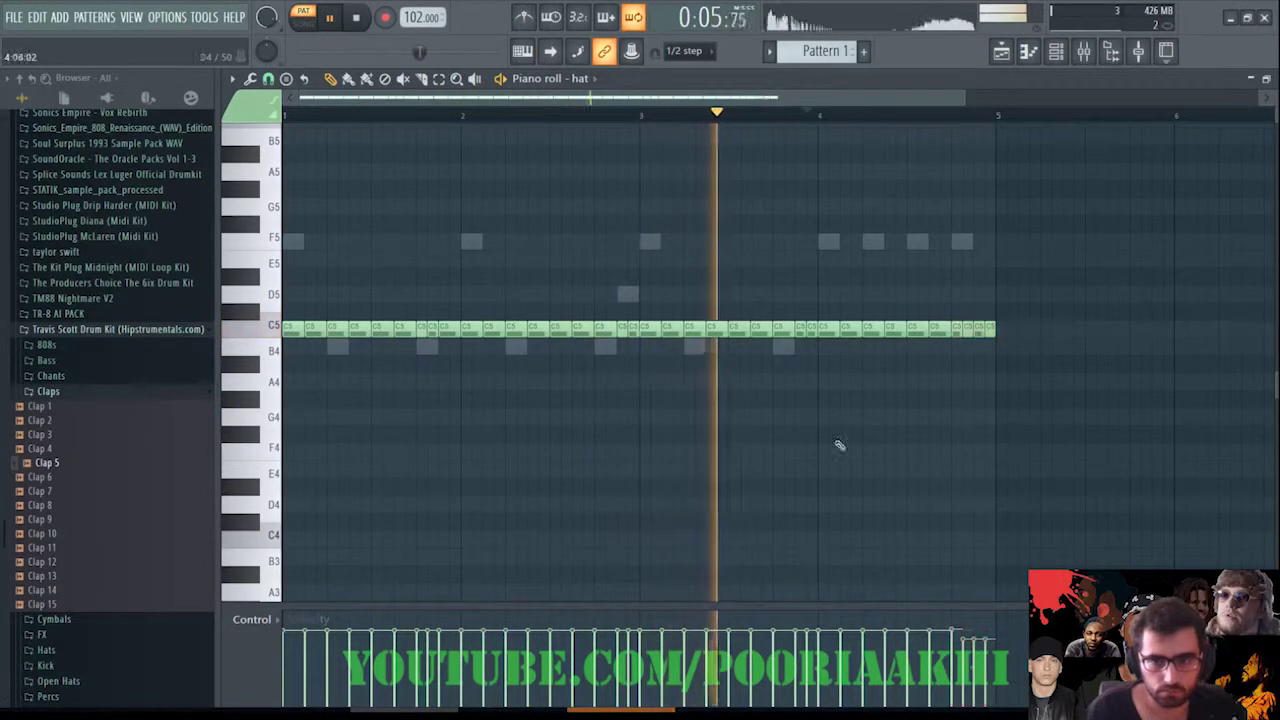
left_click(578, 78)
left_click(436, 275)
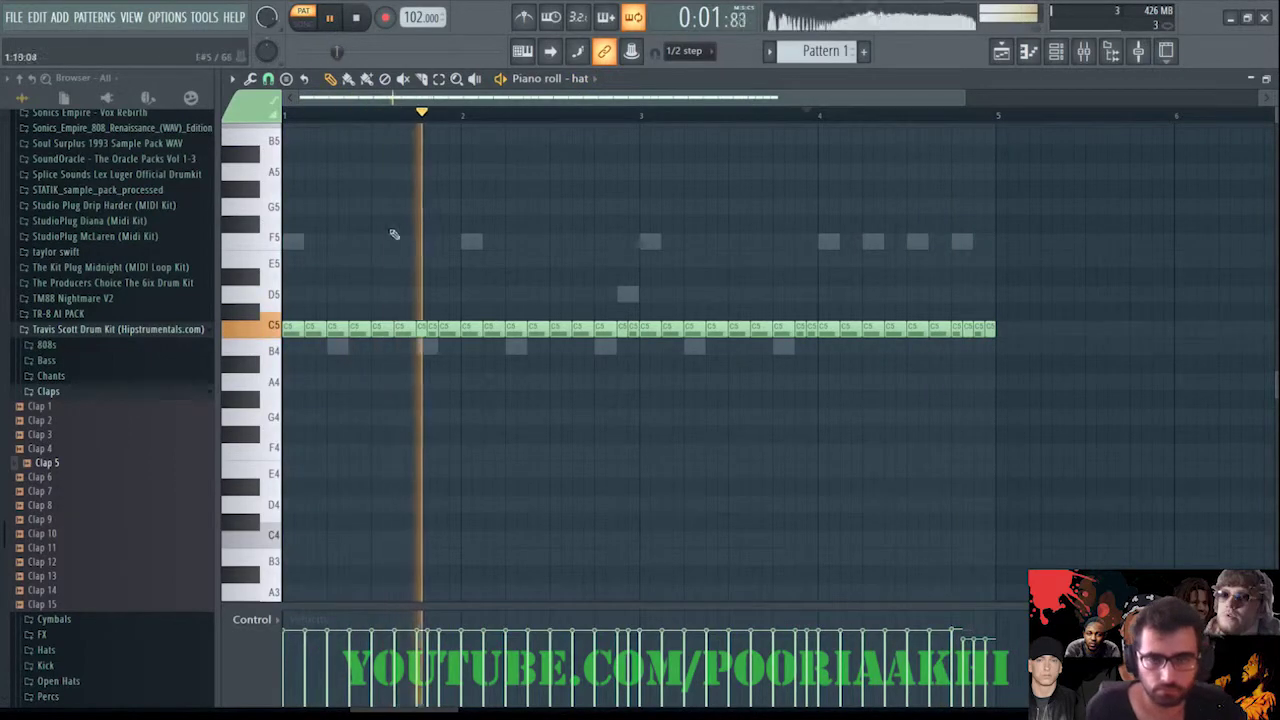
- Load the Bass 6 (C) sample from the kit's Bass folder into a new channel and open its miscellaneous settings
left_click(70, 366)
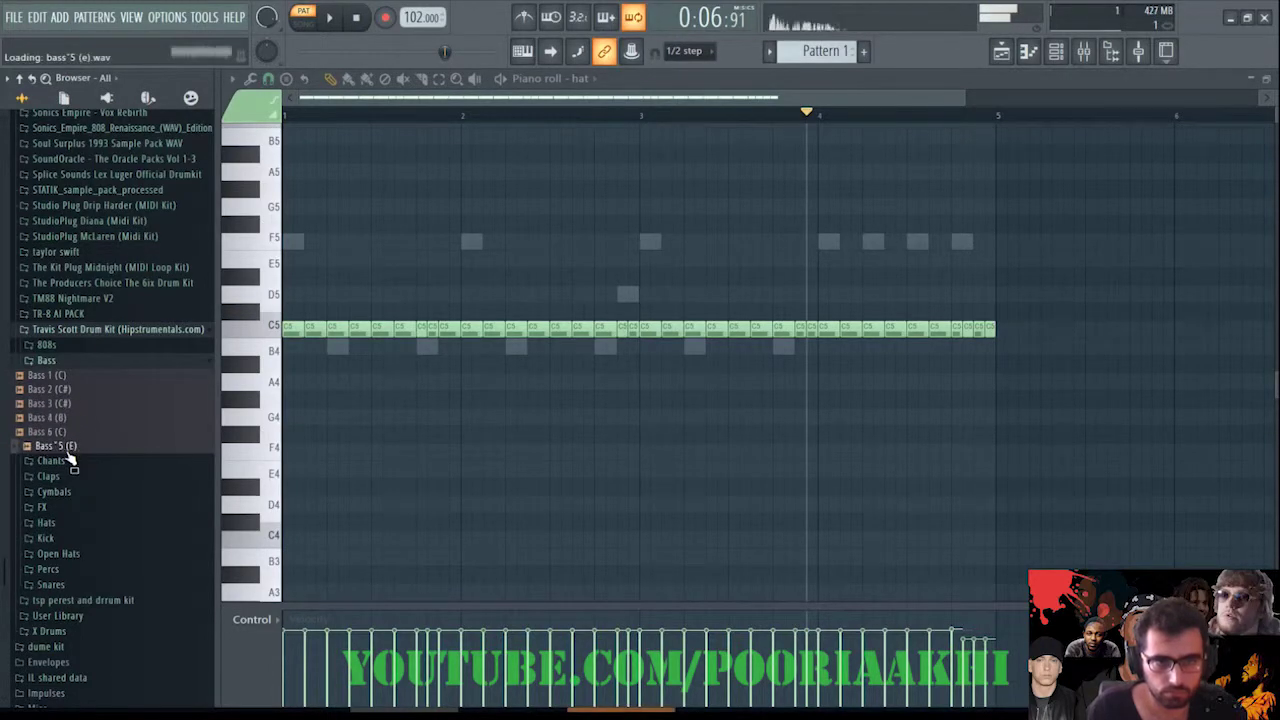
right_click(72, 434)
left_click(127, 446)
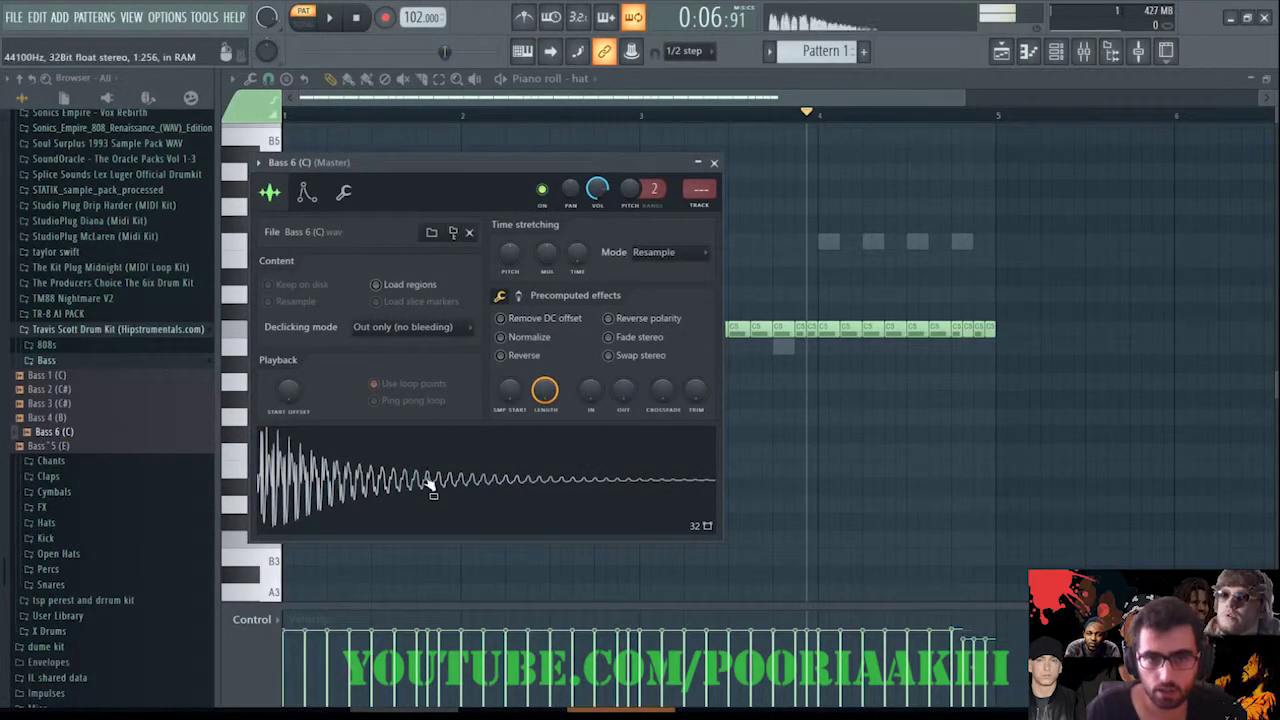
left_click(343, 192)
left_click(841, 80)
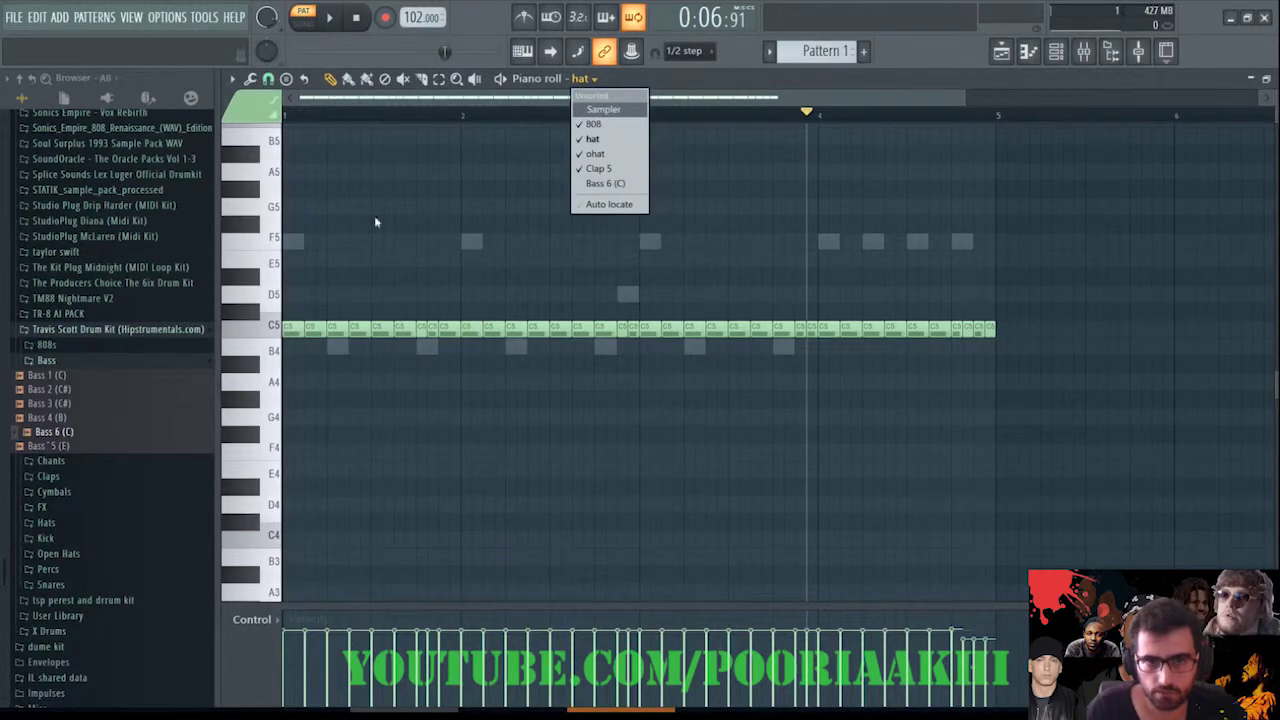
- Switch the piano roll to Bass 6 (C) and place short F5, B4, C5, C5 and B4 notes in bar 1 on the 808 note starts
left_click(607, 184)
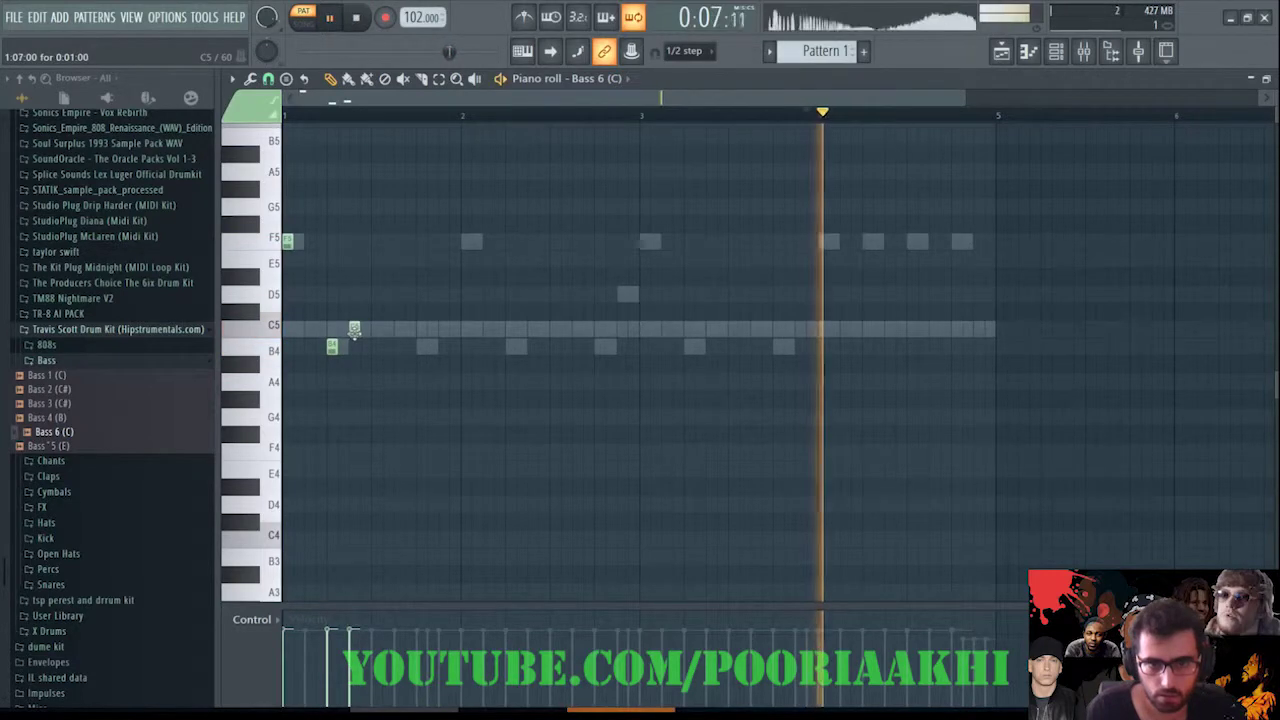
left_click(399, 329)
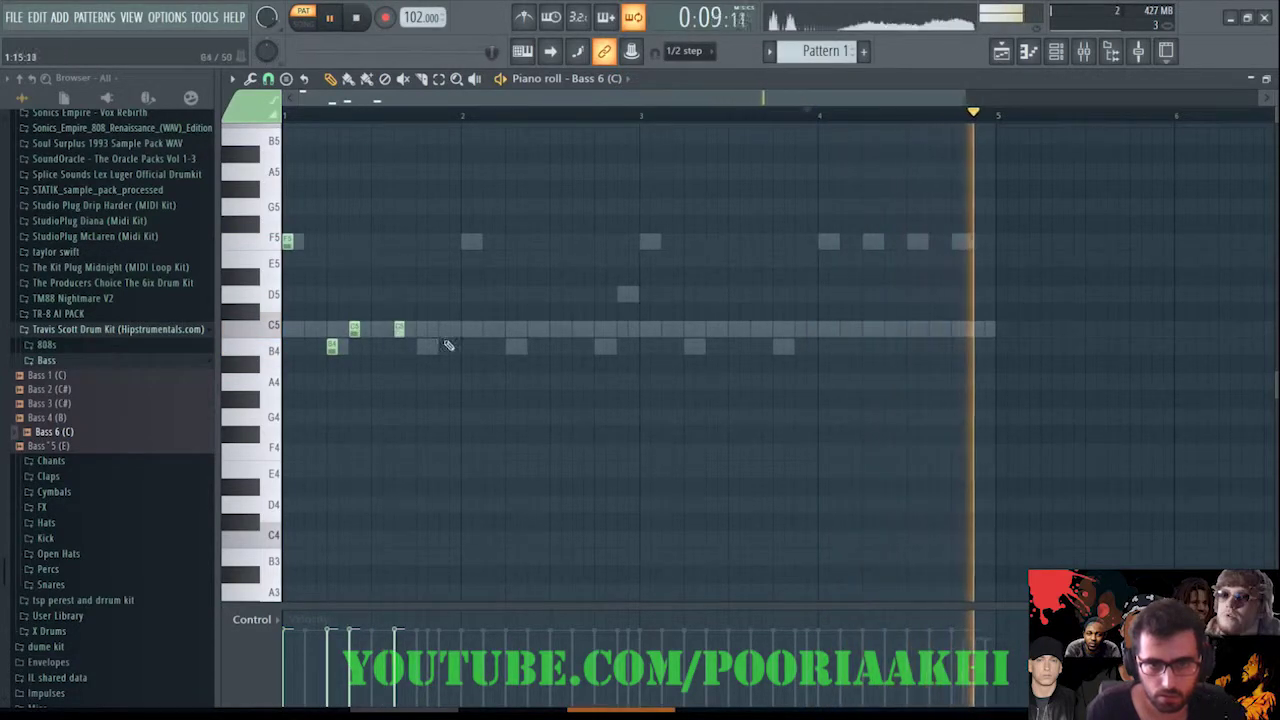
left_click(423, 346)
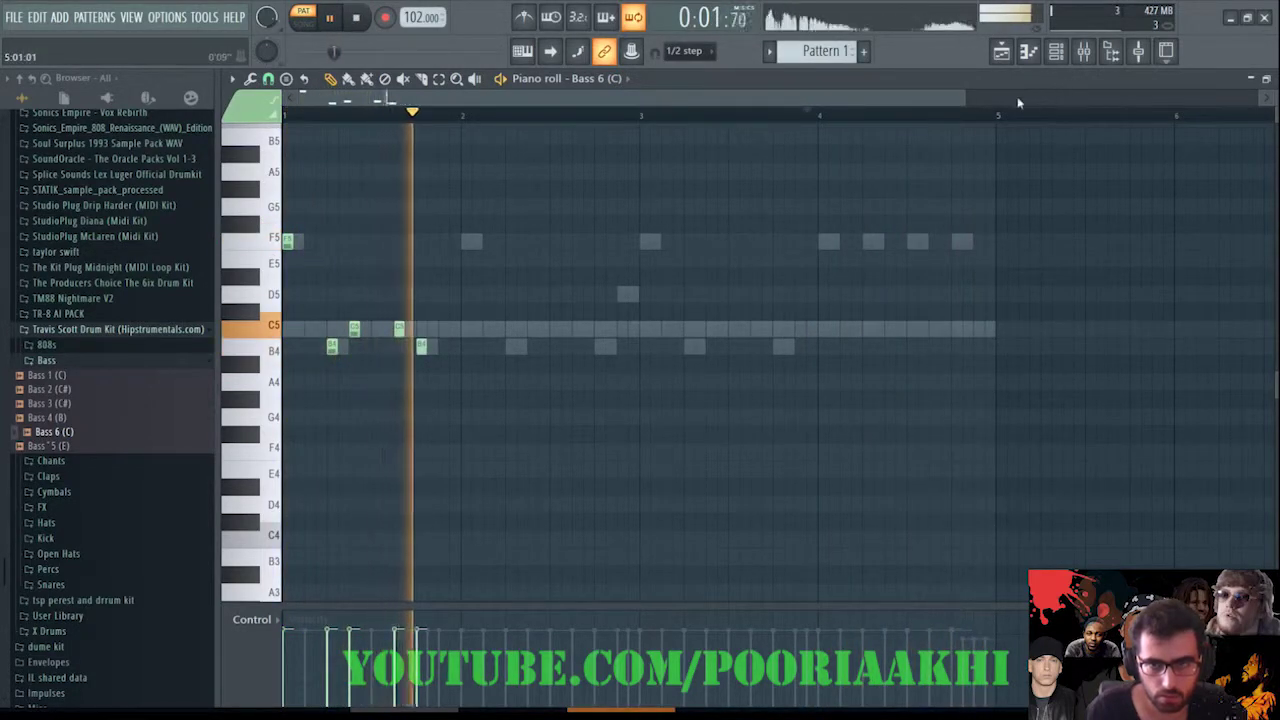
- Place short bass notes F5, B4, C5, C5, B4 and D5 in bar 2, each at the start of the matching 808 note
left_click(468, 242)
left_click(498, 330)
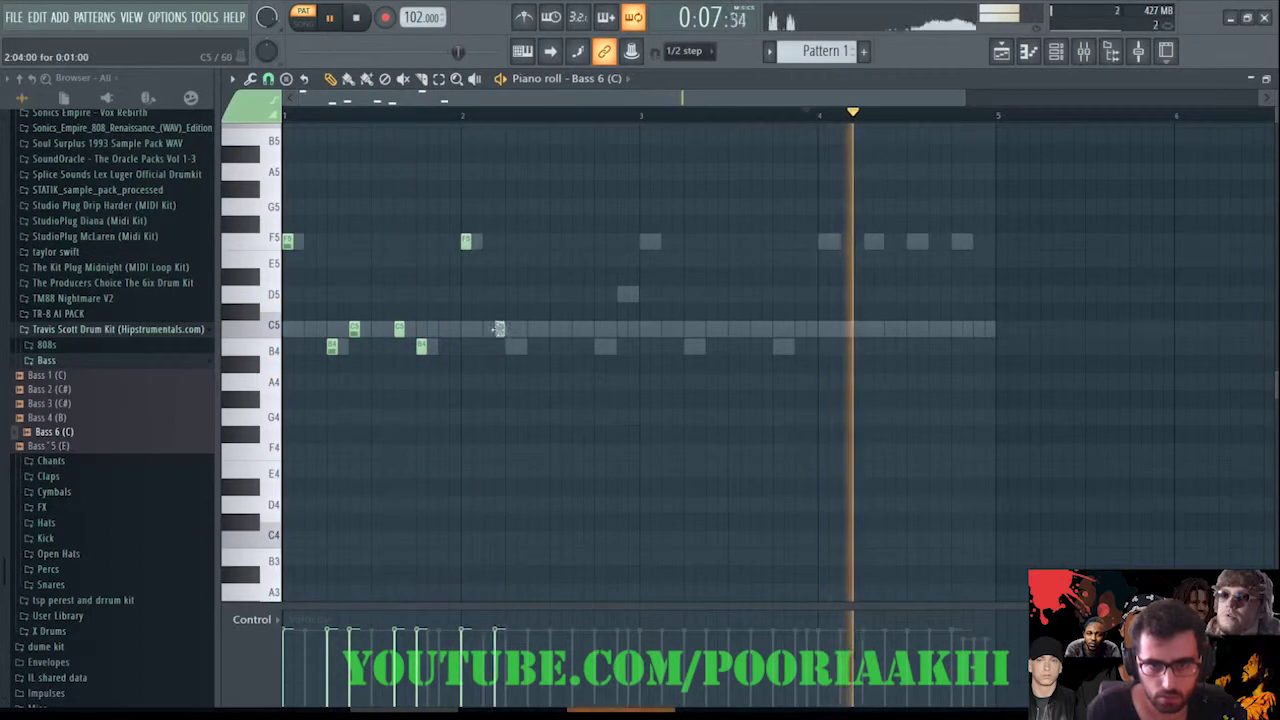
left_click_drag(496, 338, 511, 350)
left_click(532, 328)
left_click(533, 328)
left_click(577, 329)
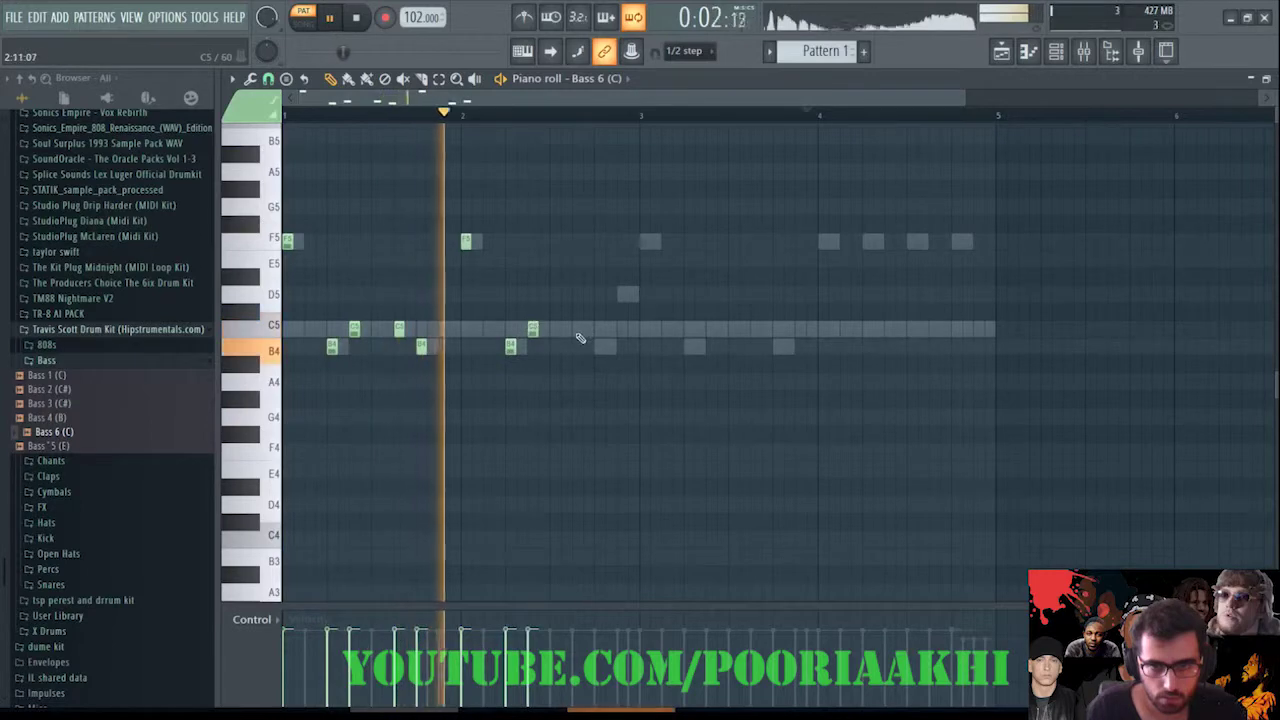
left_click(599, 346)
left_click(622, 294)
- Place short bass notes F5, B4, C5, C5 and B4 in bar 3, following the 808 rhythm
left_click(644, 241)
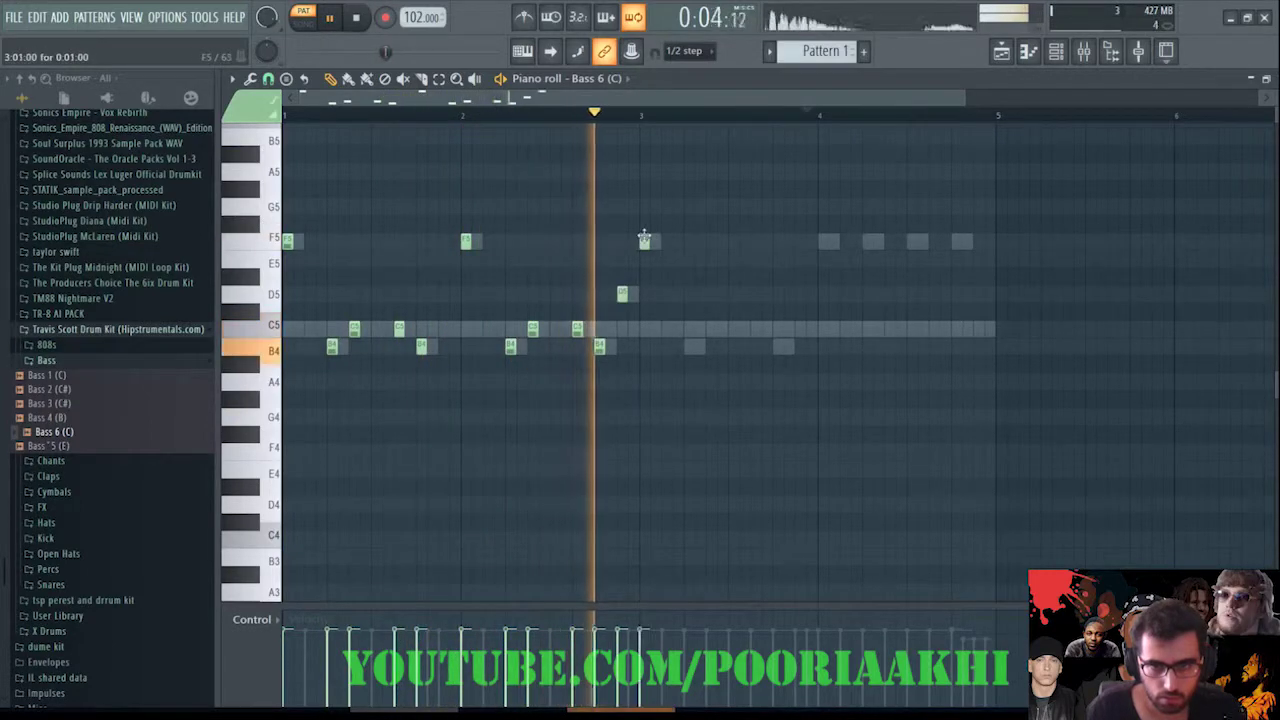
left_click(689, 329)
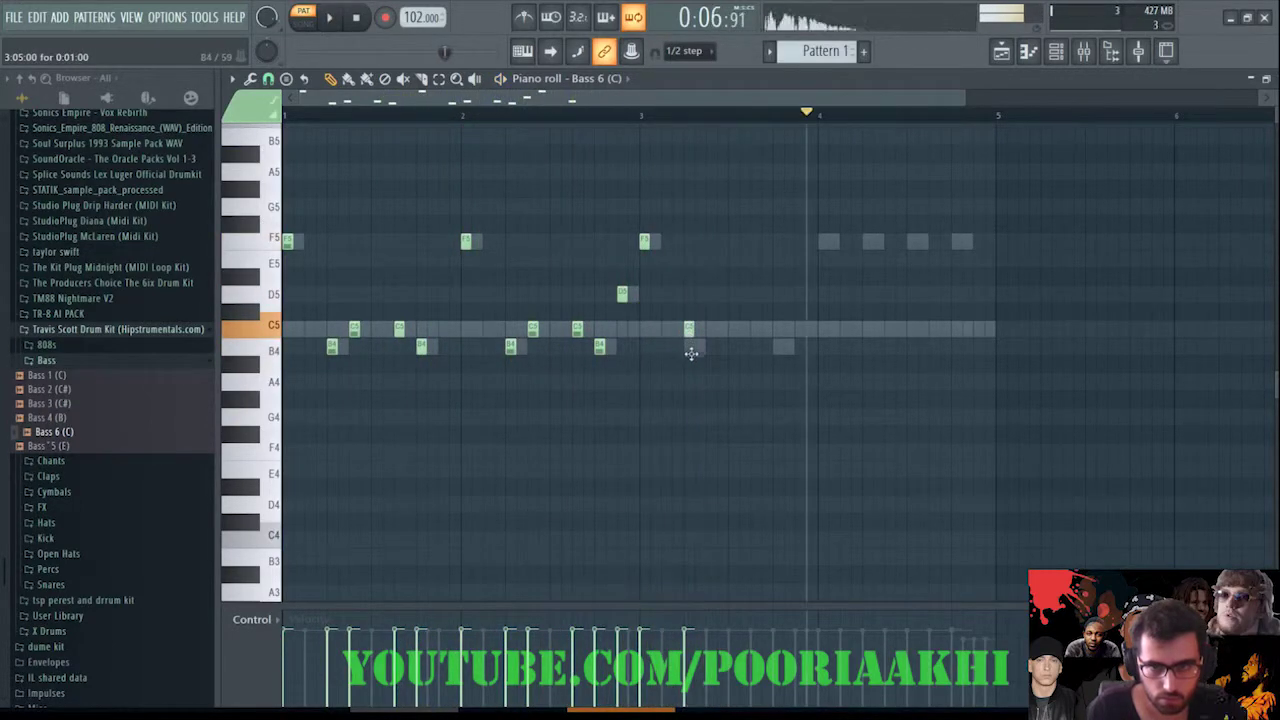
key("space")
left_click_drag(691, 354, 777, 341)
left_click(711, 331)
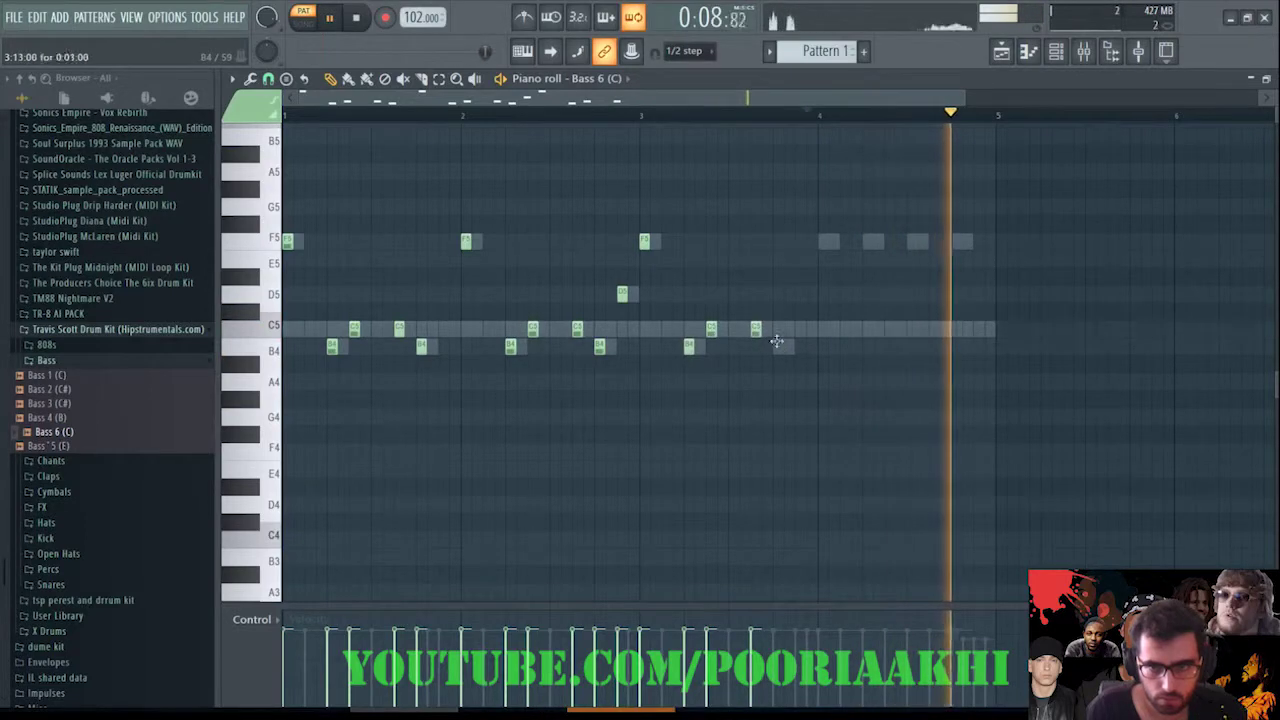
left_click(778, 346)
- Add short F5 bass notes on all four beats of bar 4
left_click(823, 241)
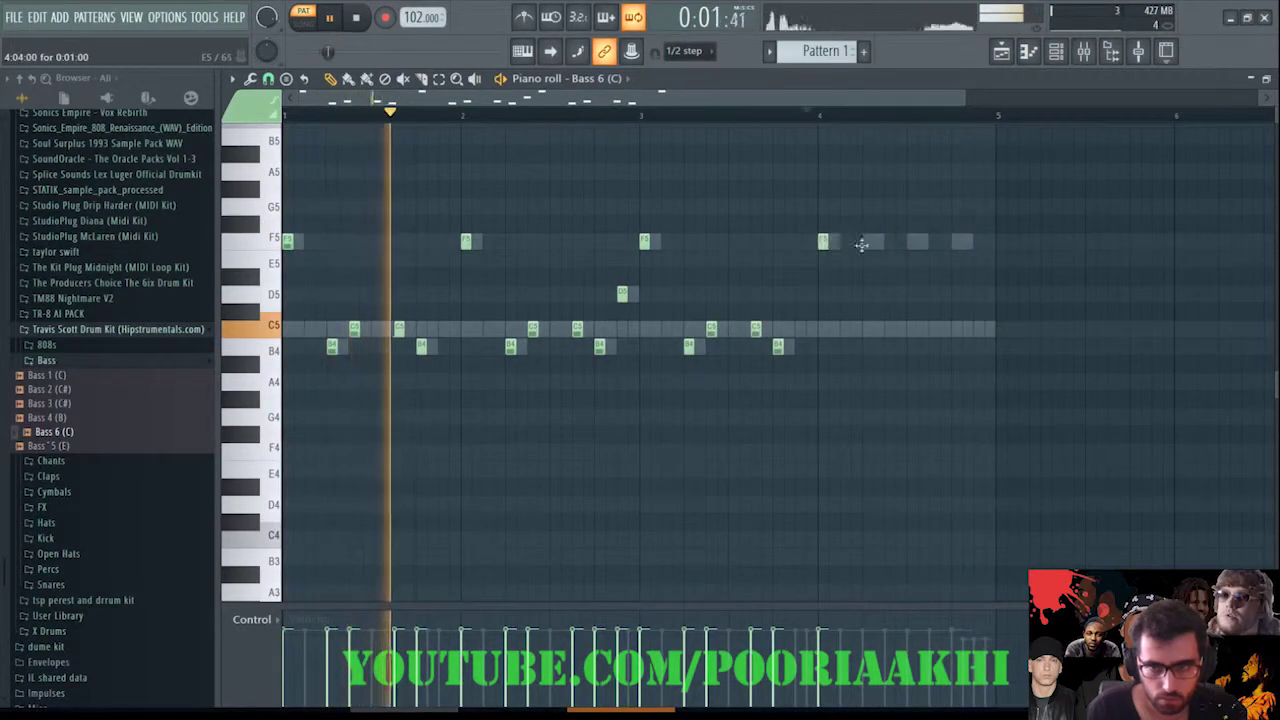
left_click(864, 241)
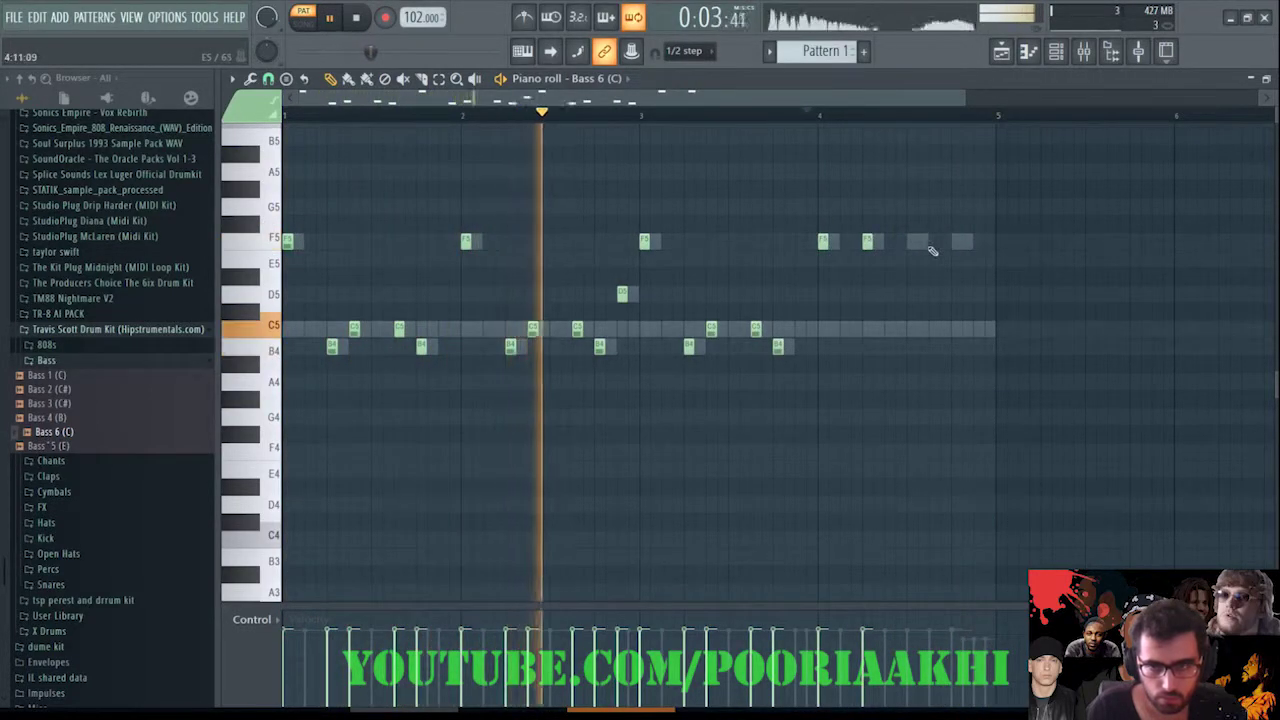
left_click(912, 241)
left_click(957, 241)
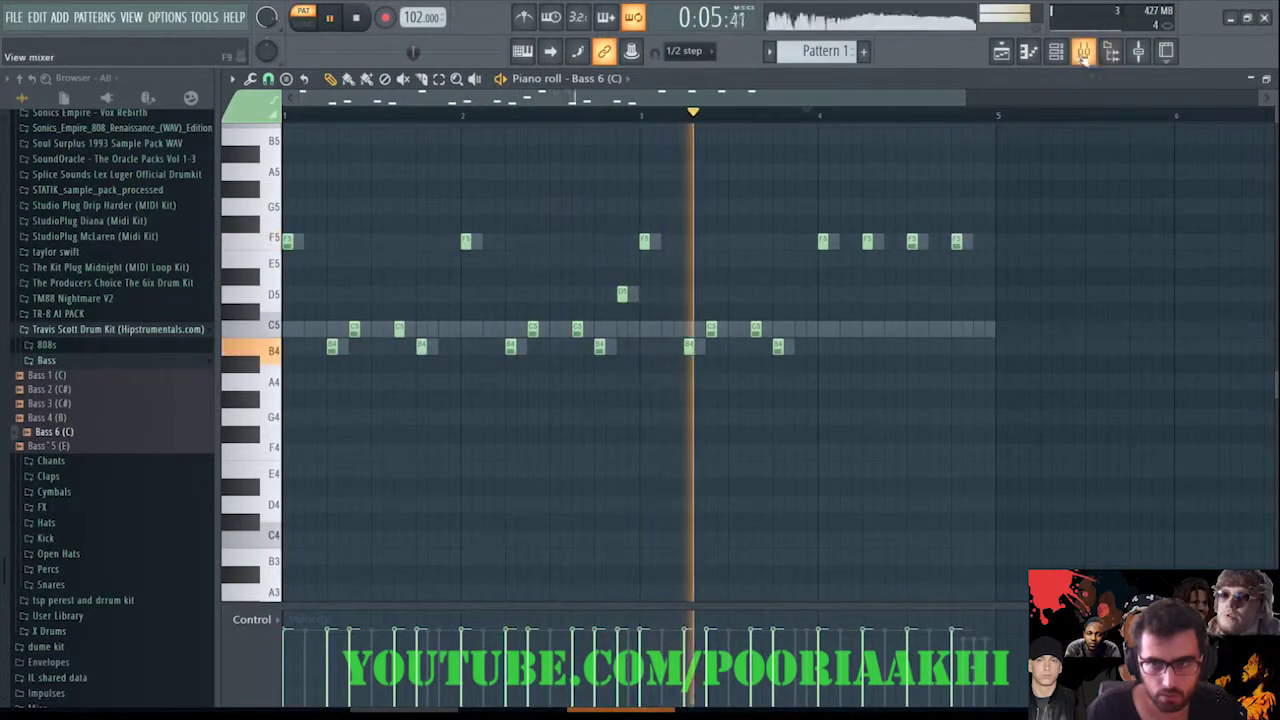
- Route the 808, hat, ohat, Clap 5 and Bass 6 (C) channels to mixer tracks 2 to 6
left_click(1056, 52)
left_click_drag(527, 238, 527, 338)
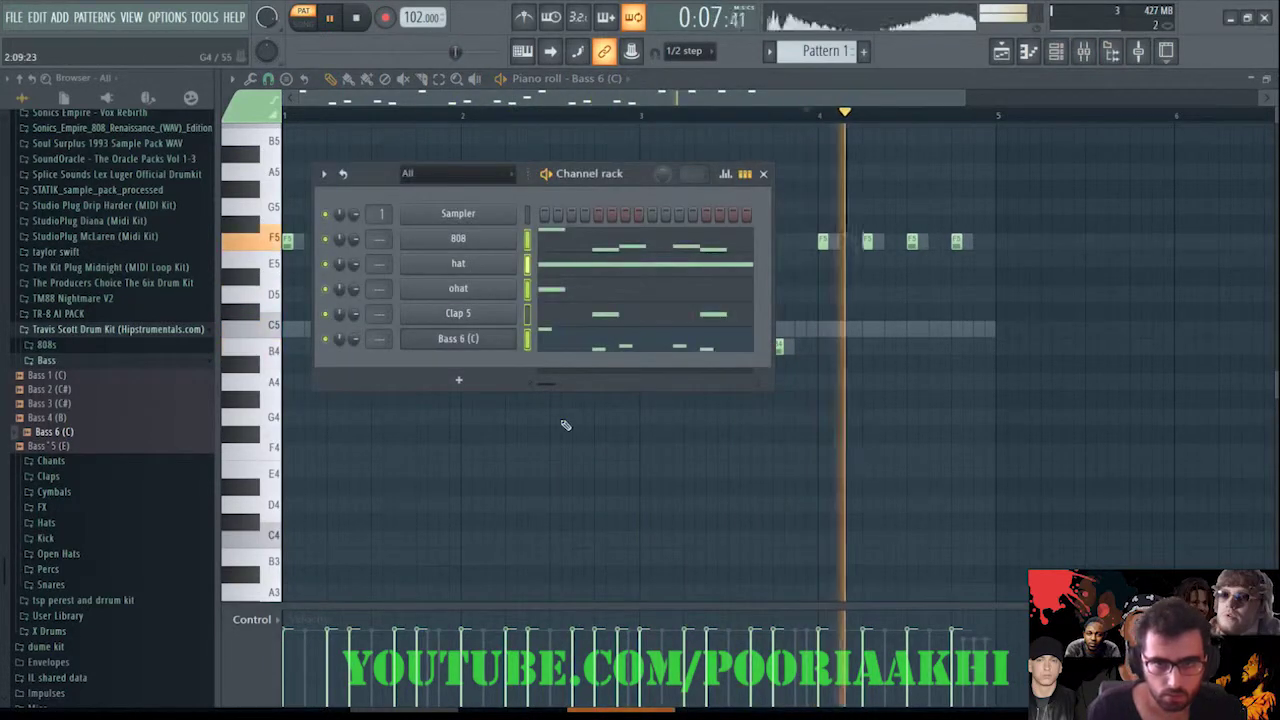
key("F9")
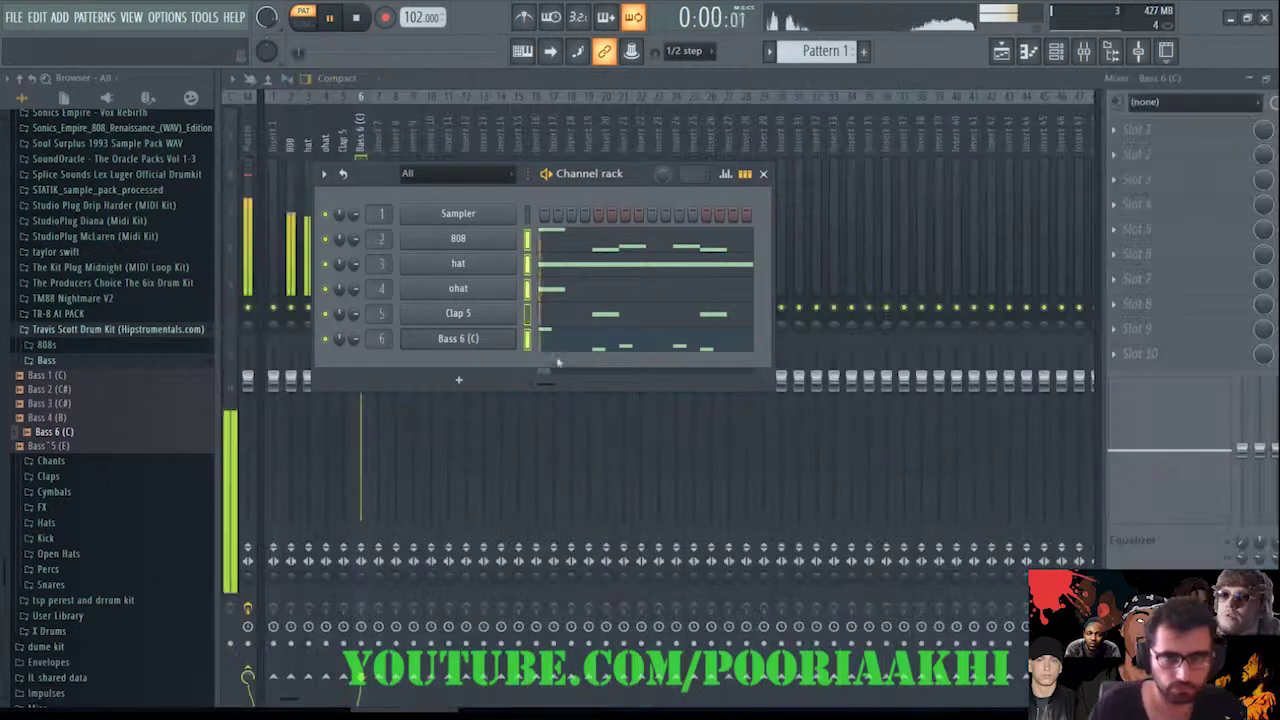
key("F6")
- Replace Edison in the first effect slot of the Master track with Fruity Limiter
left_click(246, 160)
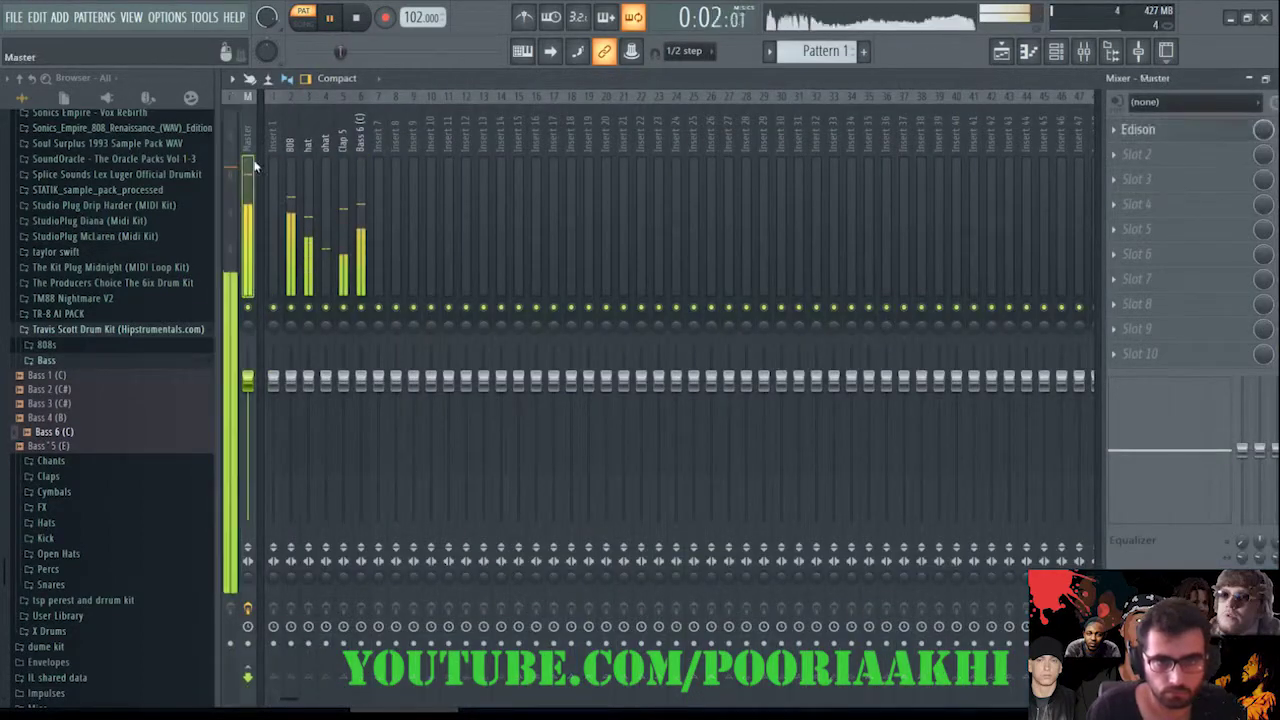
left_click(1114, 130)
mouse_move(1138, 150)
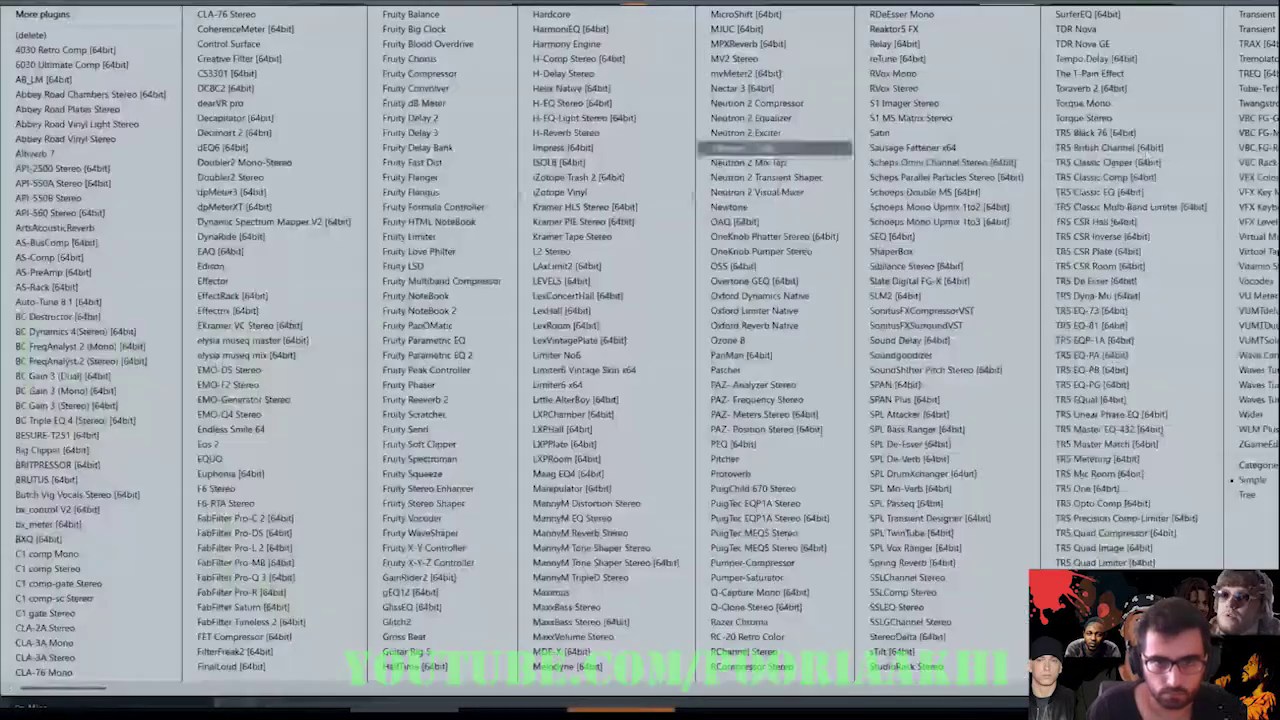
left_click(460, 238)
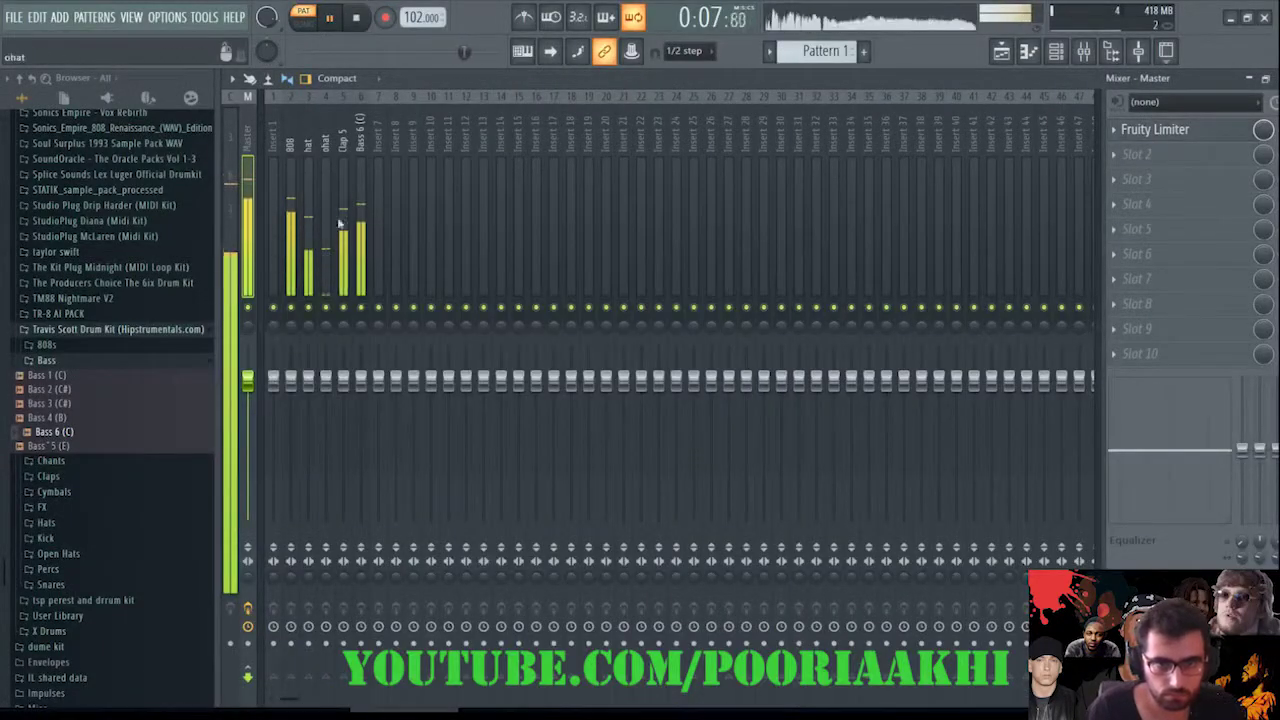
- Insert Fruity Parametric EQ 2 on the 808 mixer track and pull its band 7 high shelf down to -18 dB around 417 Hz
left_click(357, 257)
left_click(286, 241)
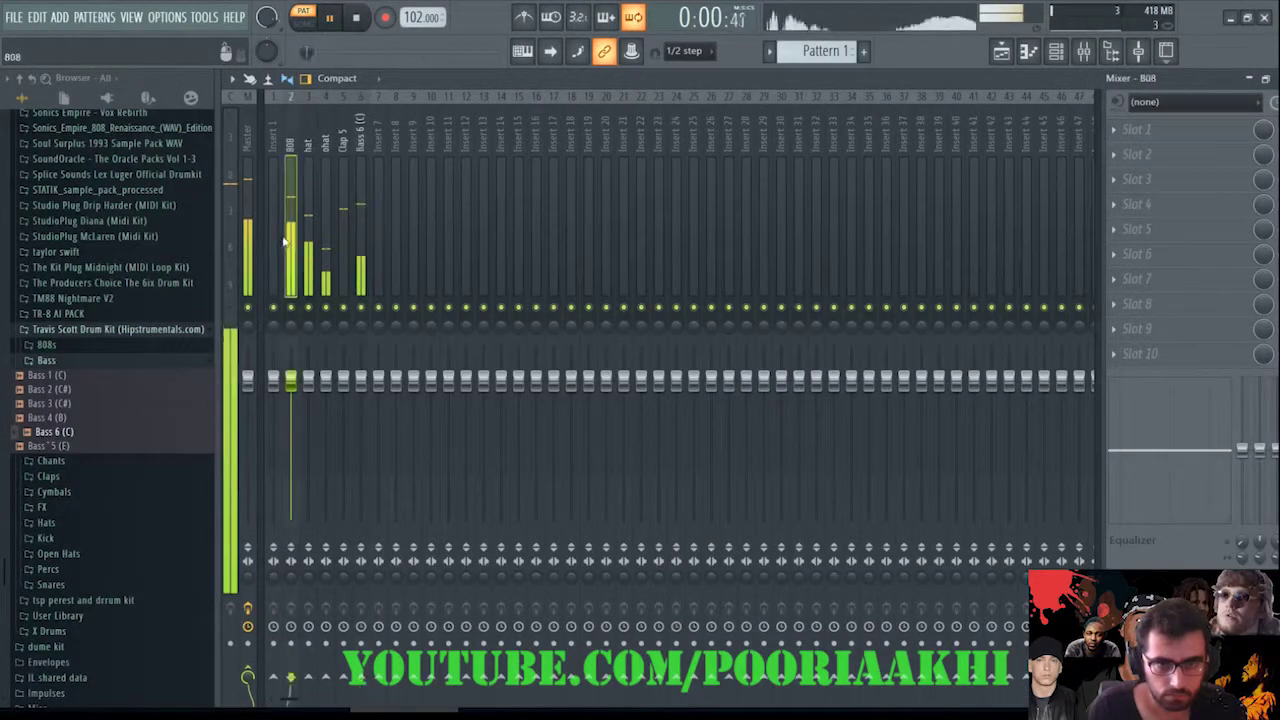
left_click(1261, 136)
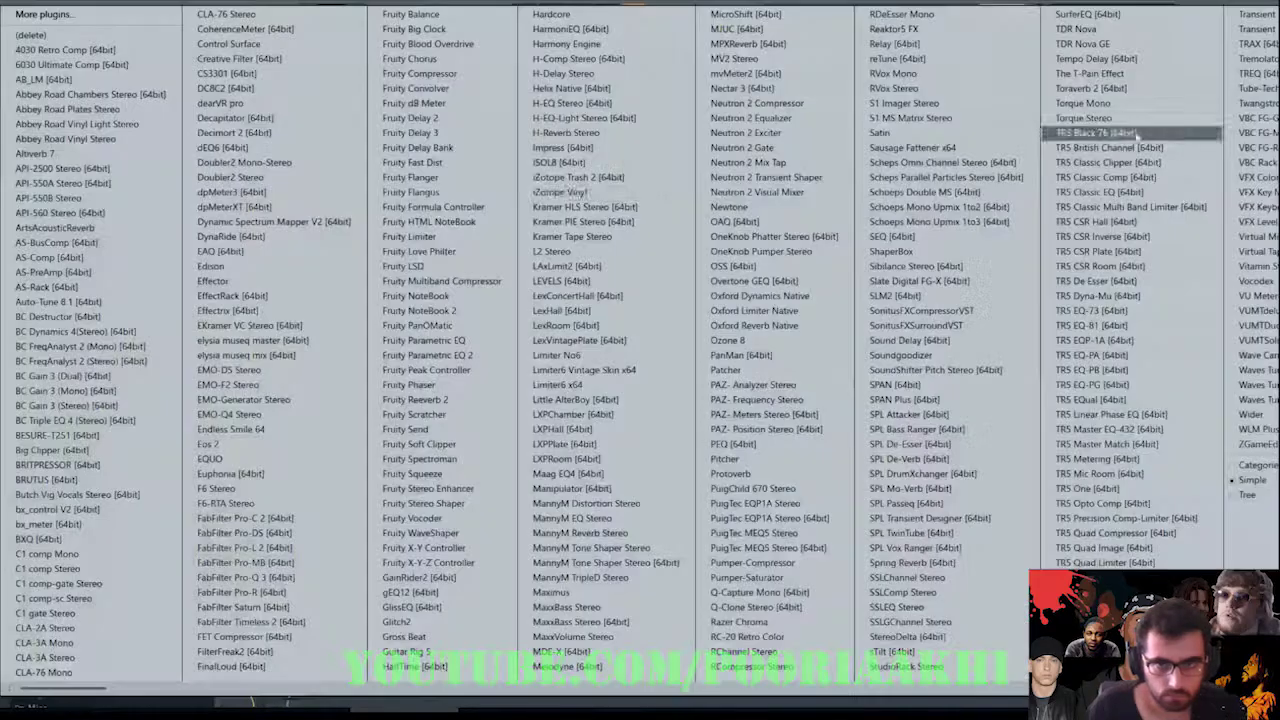
left_click(478, 357)
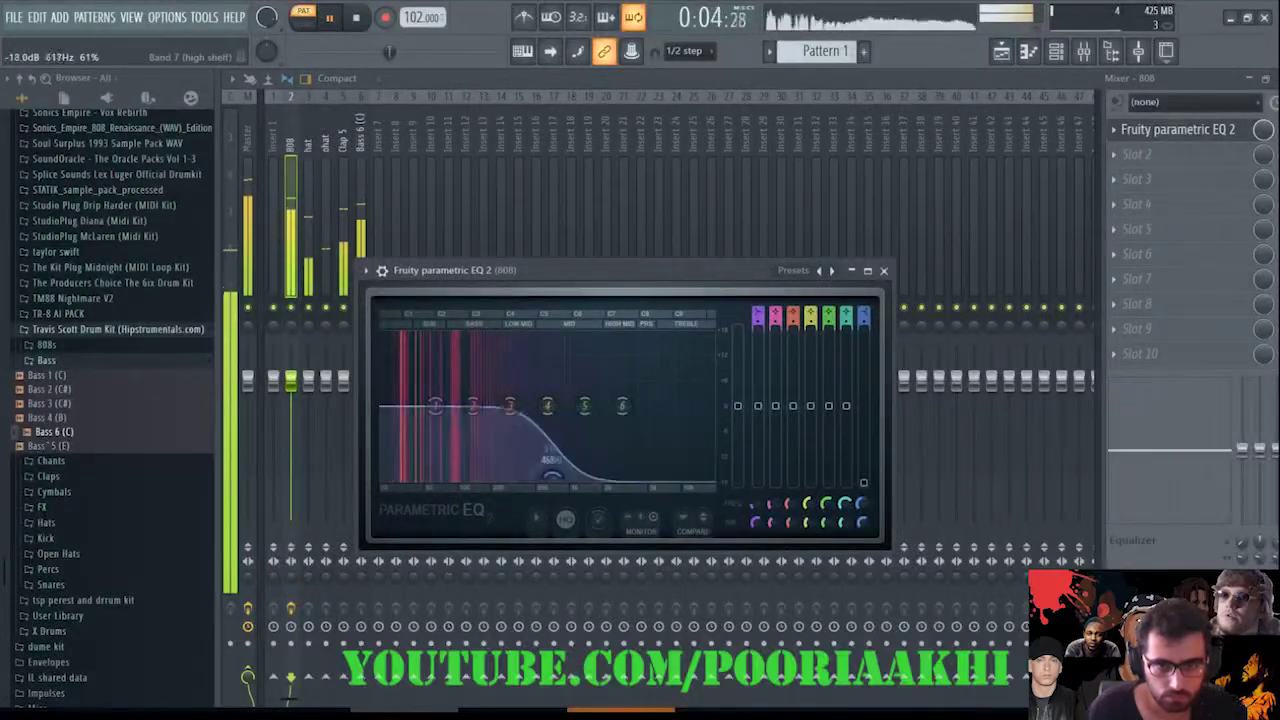
- Insert Fruity Parametric EQ 2 on the Bass 6 (C) track, make band 7 a low pass and move its cutoff down to band 3
left_click(360, 167)
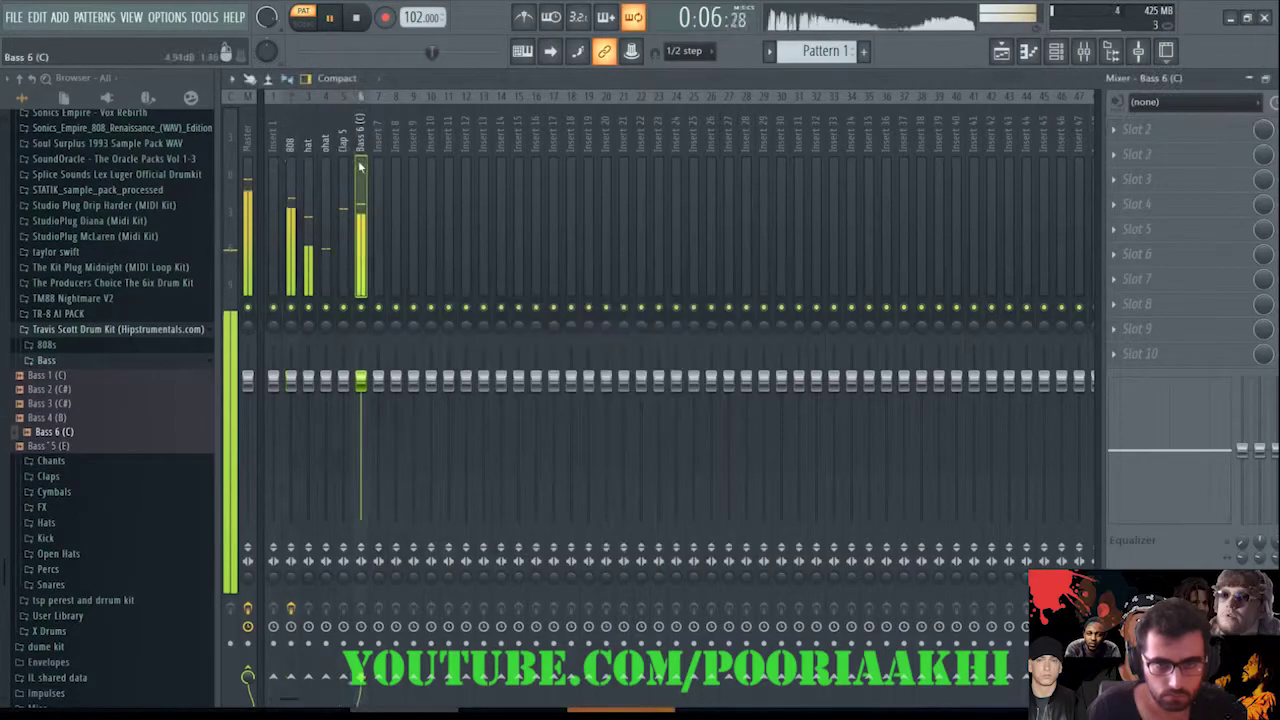
left_click(1167, 186)
left_click(450, 360)
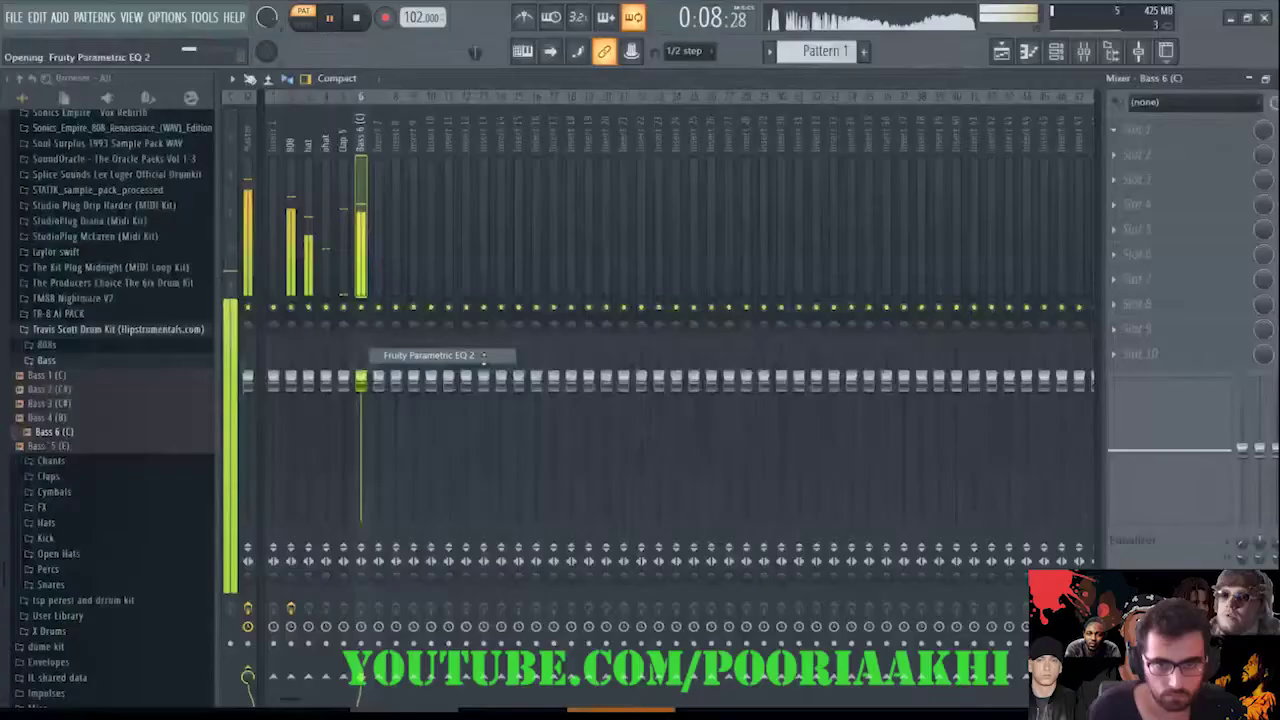
left_click_drag(863, 316, 863, 370)
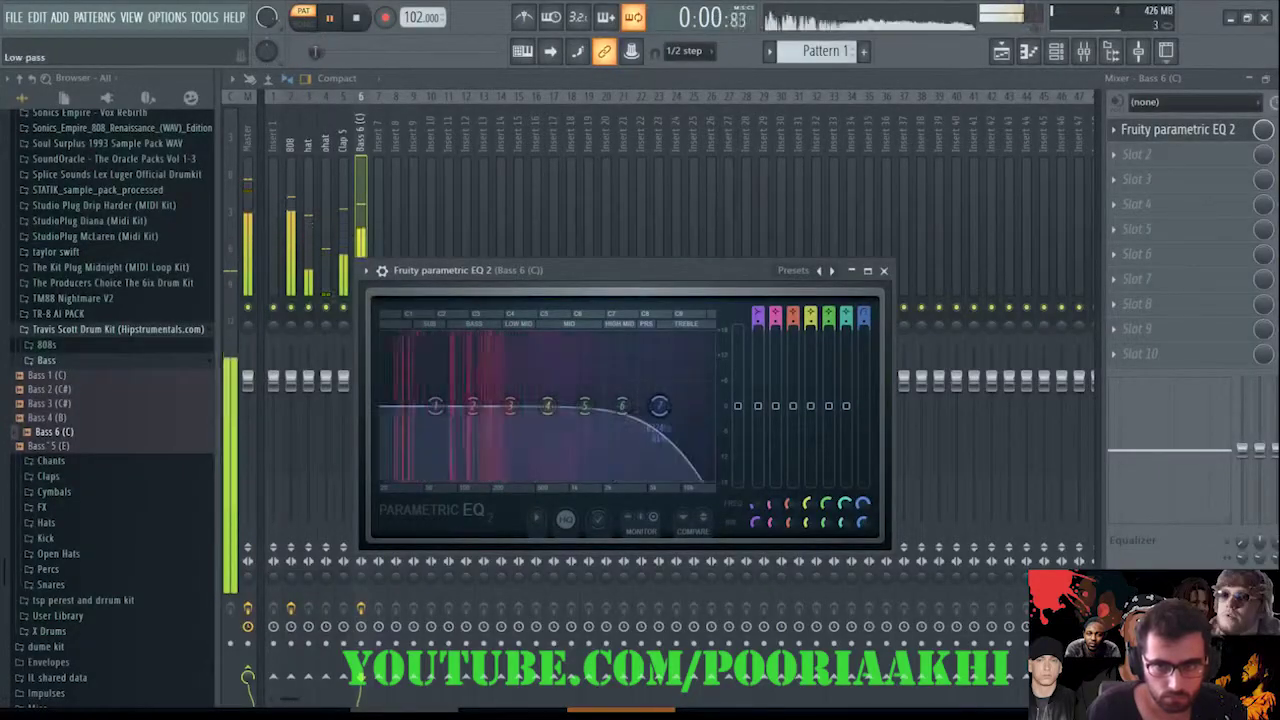
left_click_drag(659, 405, 511, 405)
- Lower the 808 mixer track's volume to about -6.1 dB
left_click(291, 308)
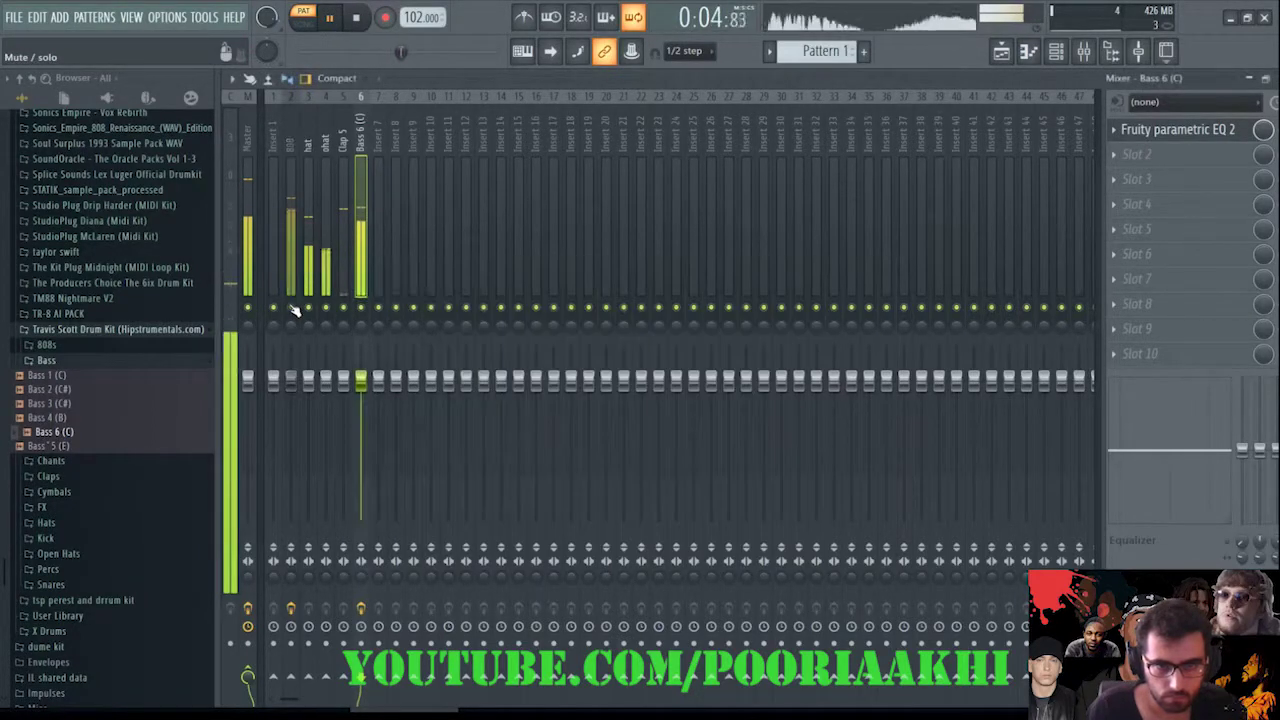
left_click_drag(291, 380, 291, 415)
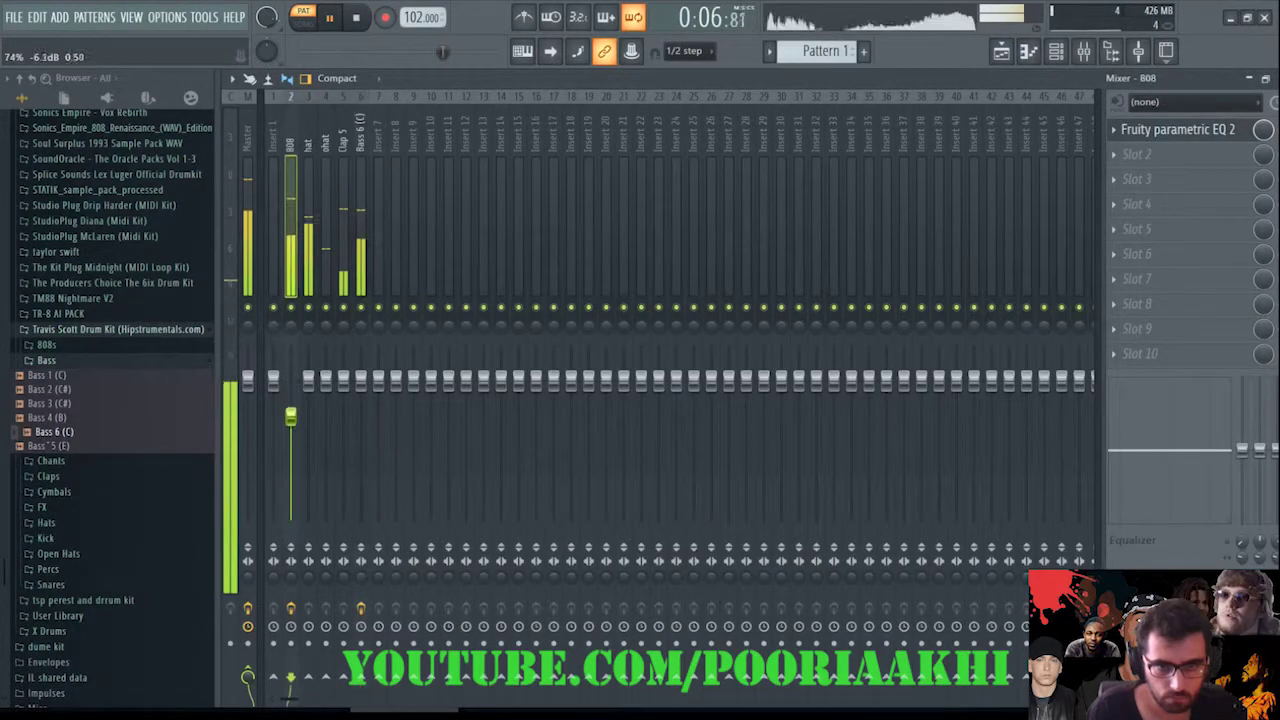
- Increase the fade-out of the 808 channel's sample in its precomputed effects
left_click(1056, 51)
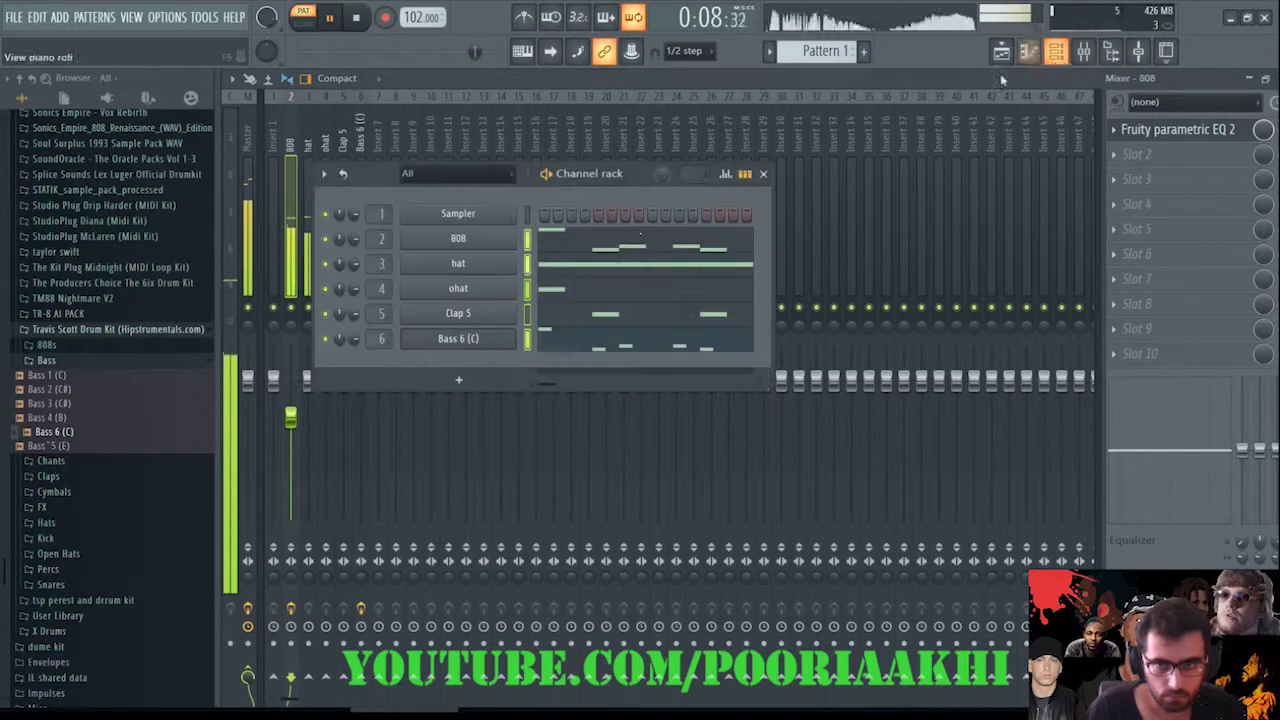
right_click(494, 249)
left_click(482, 240)
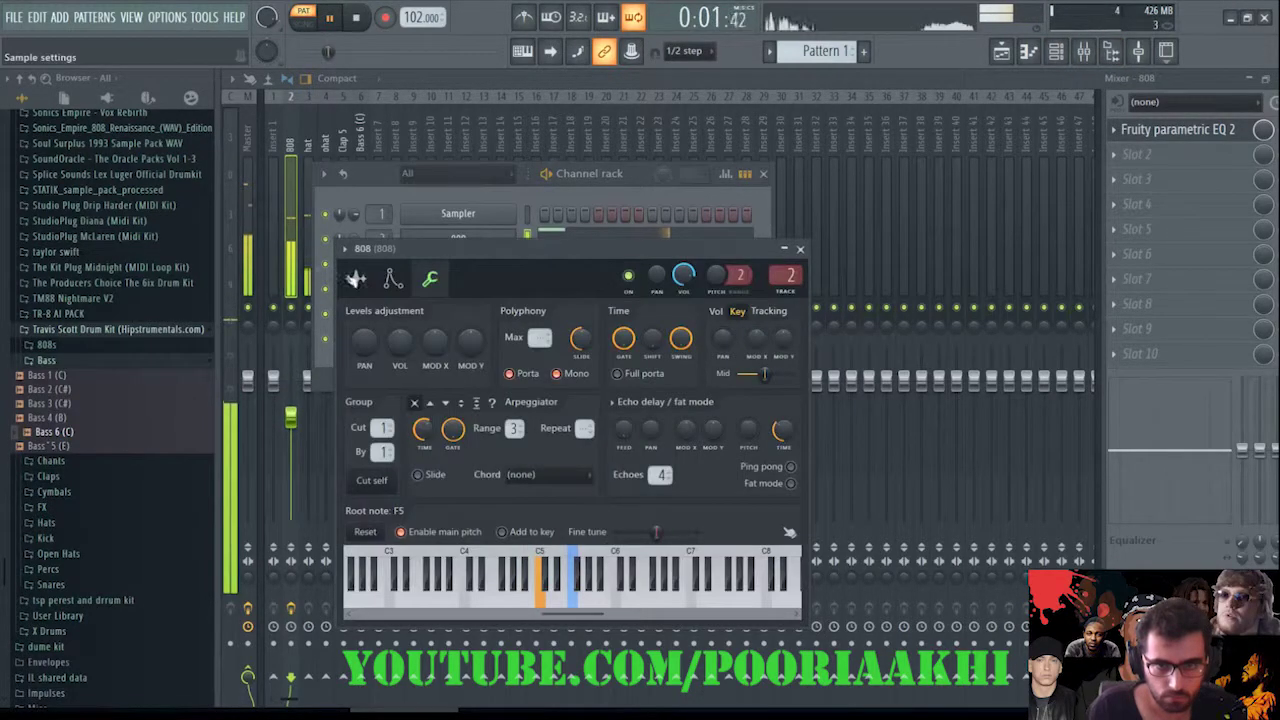
left_click(357, 279)
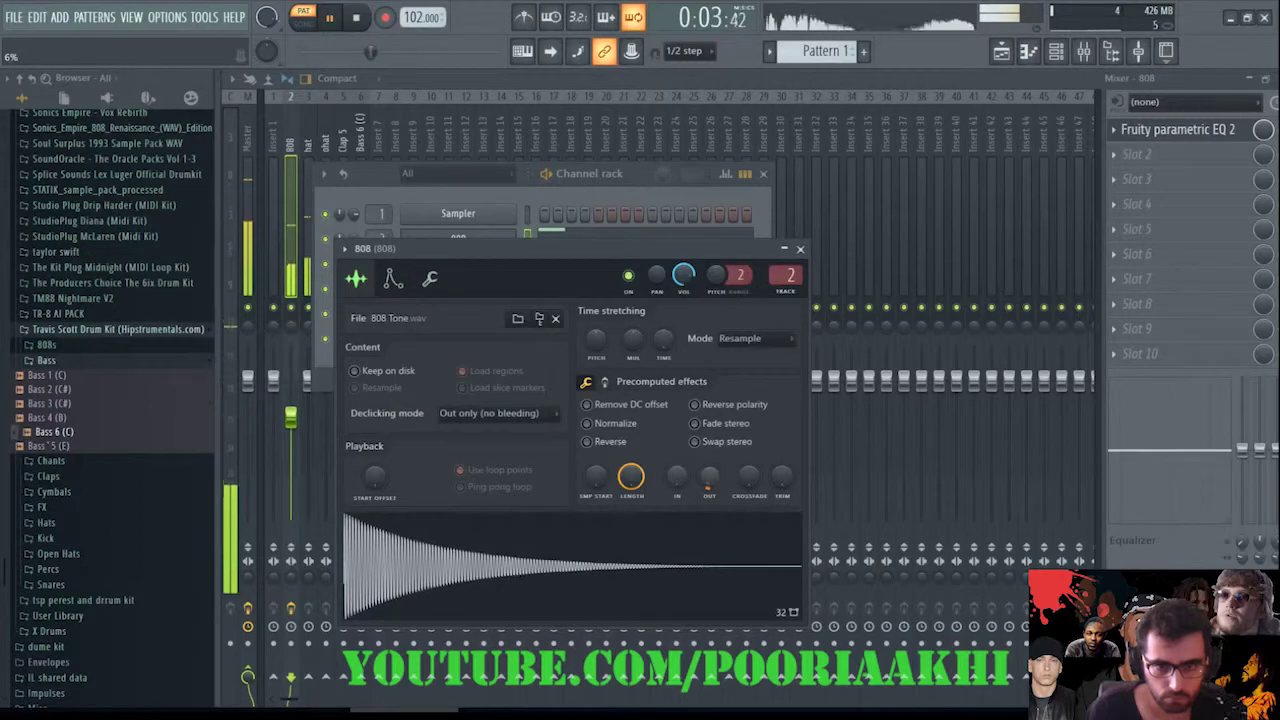
left_click_drag(709, 477, 709, 465)
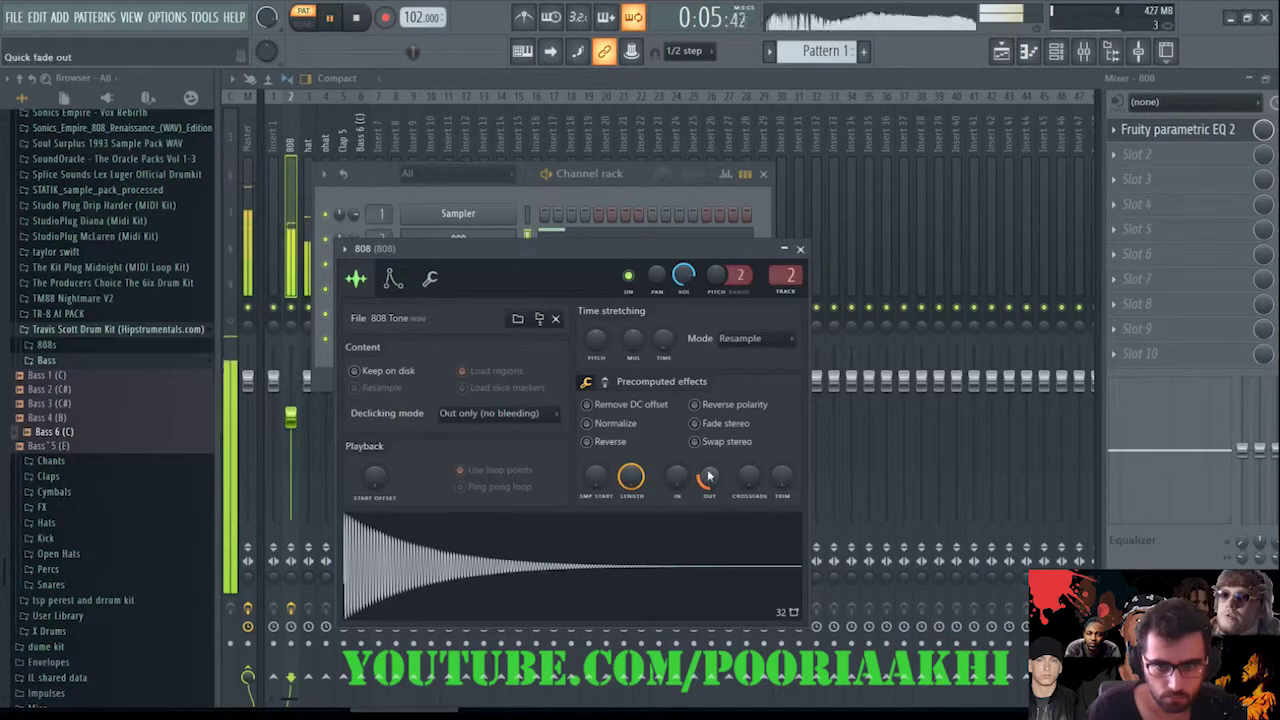
left_click(800, 249)
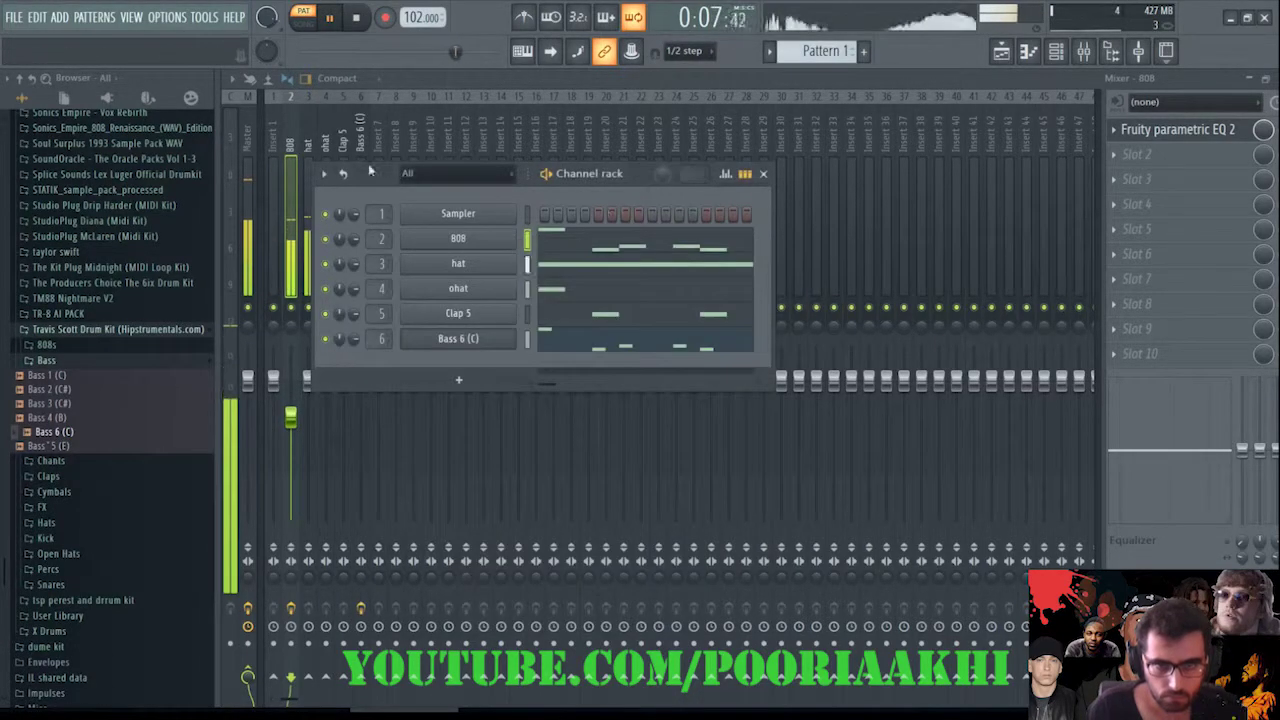
- Set the 808 mixer track's volume to about -3.9 dB and lower the hat track's to about -6.1 dB
left_click(763, 173)
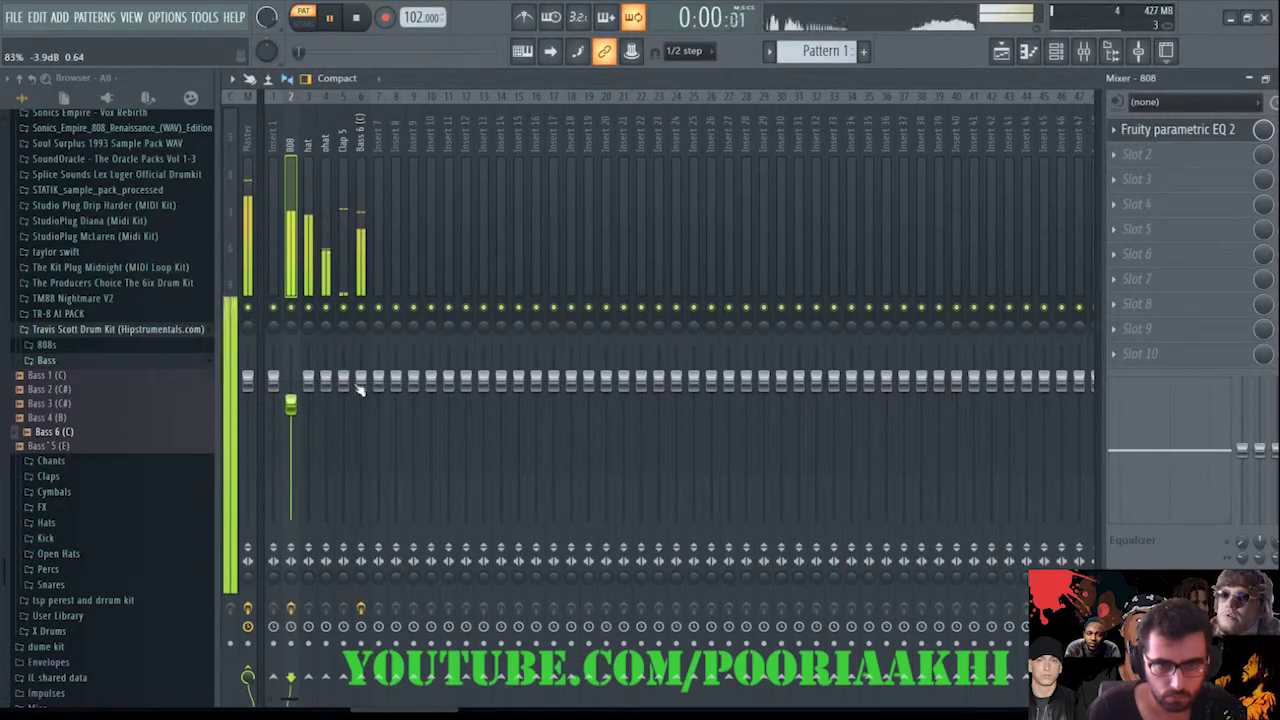
left_click(364, 268)
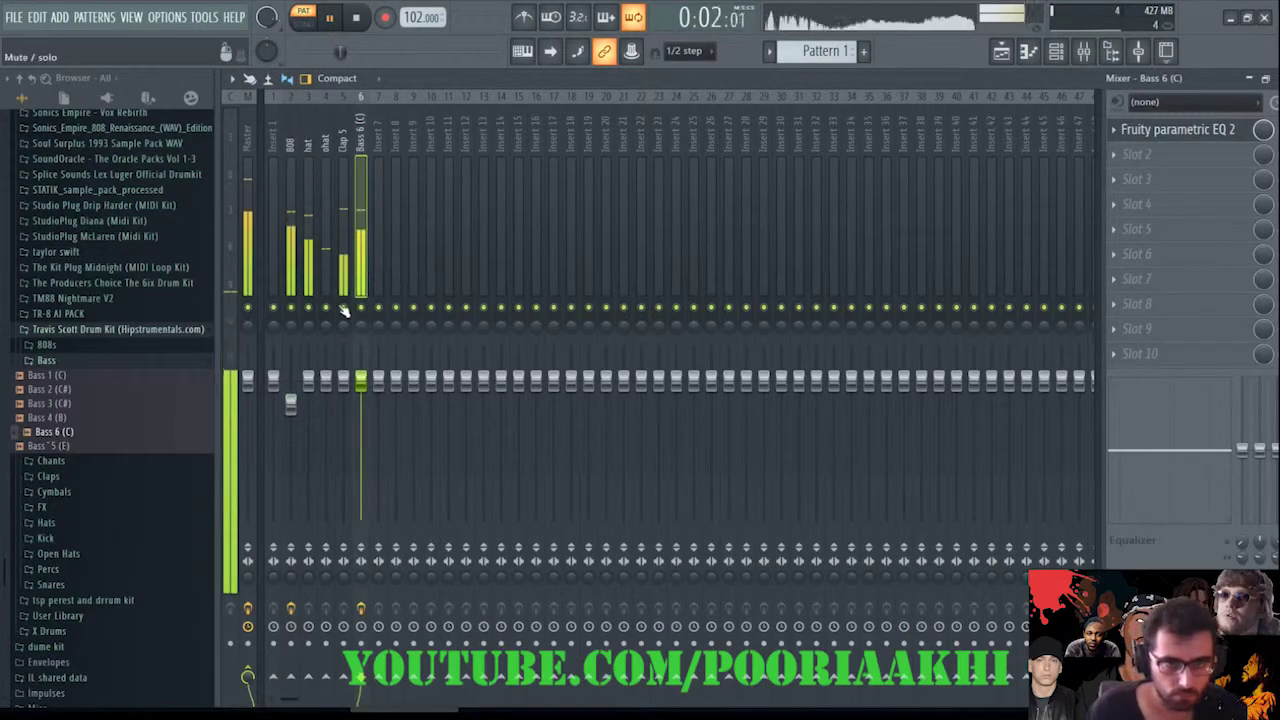
left_click_drag(308, 378, 308, 420)
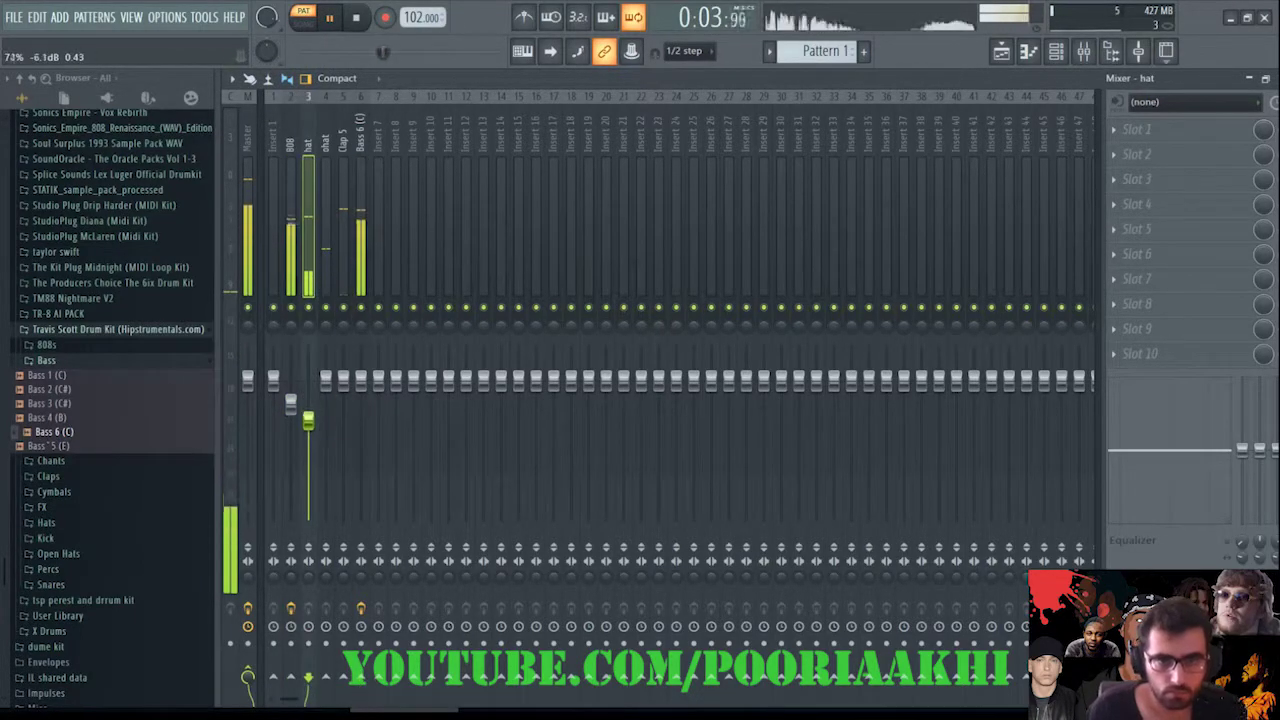
- Insert Fruity Reeverb 2 on the Clap 5 track, reduce its wet level and set the decay time to 0.5 sec
left_click(343, 250)
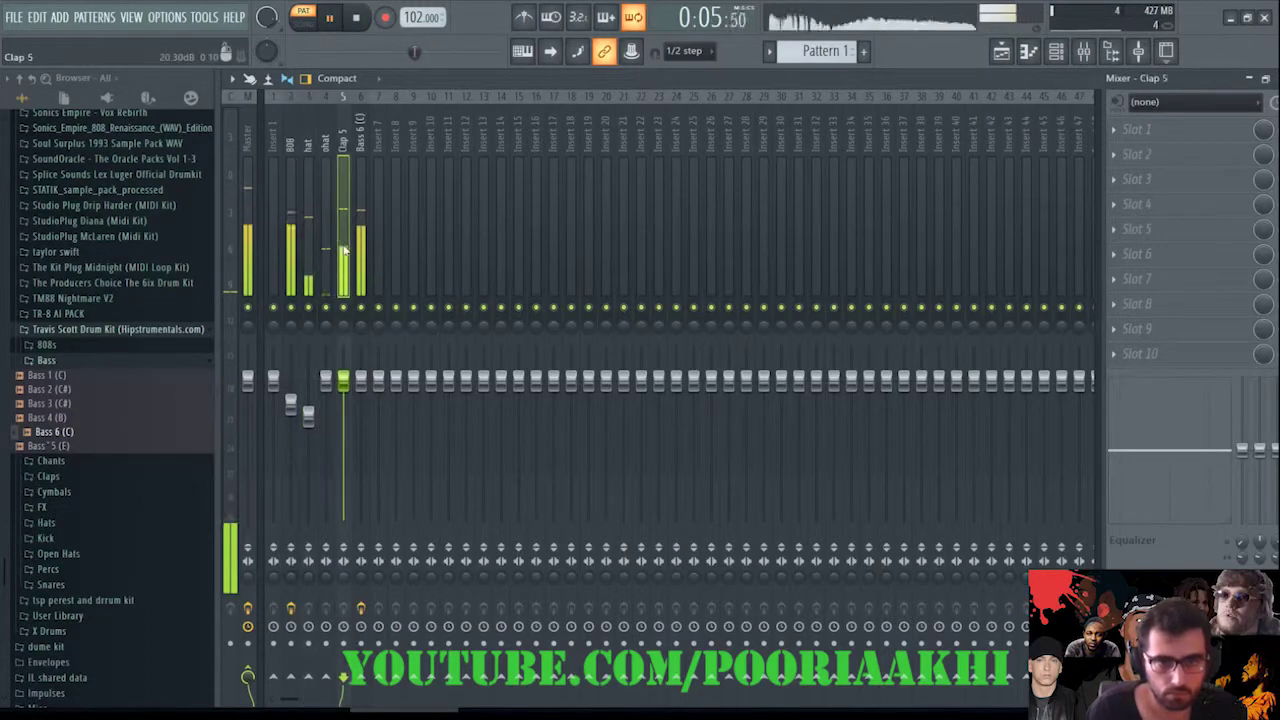
left_click(1210, 128)
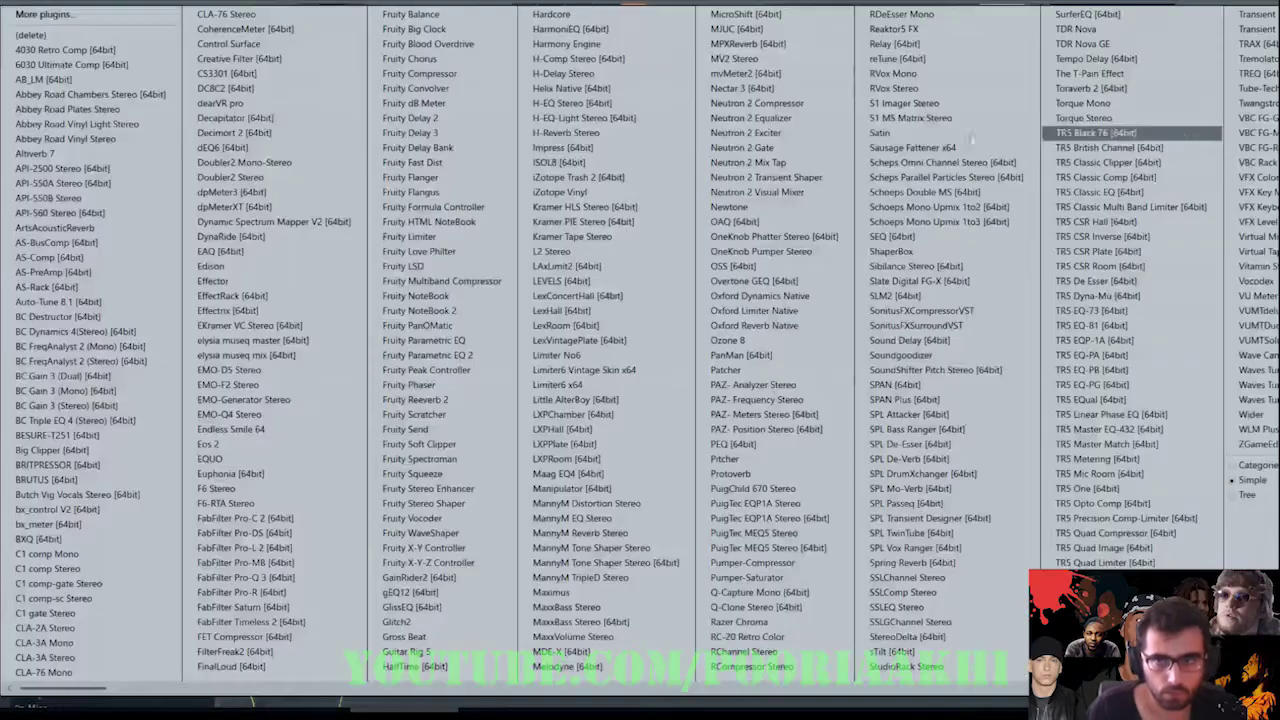
left_click(450, 399)
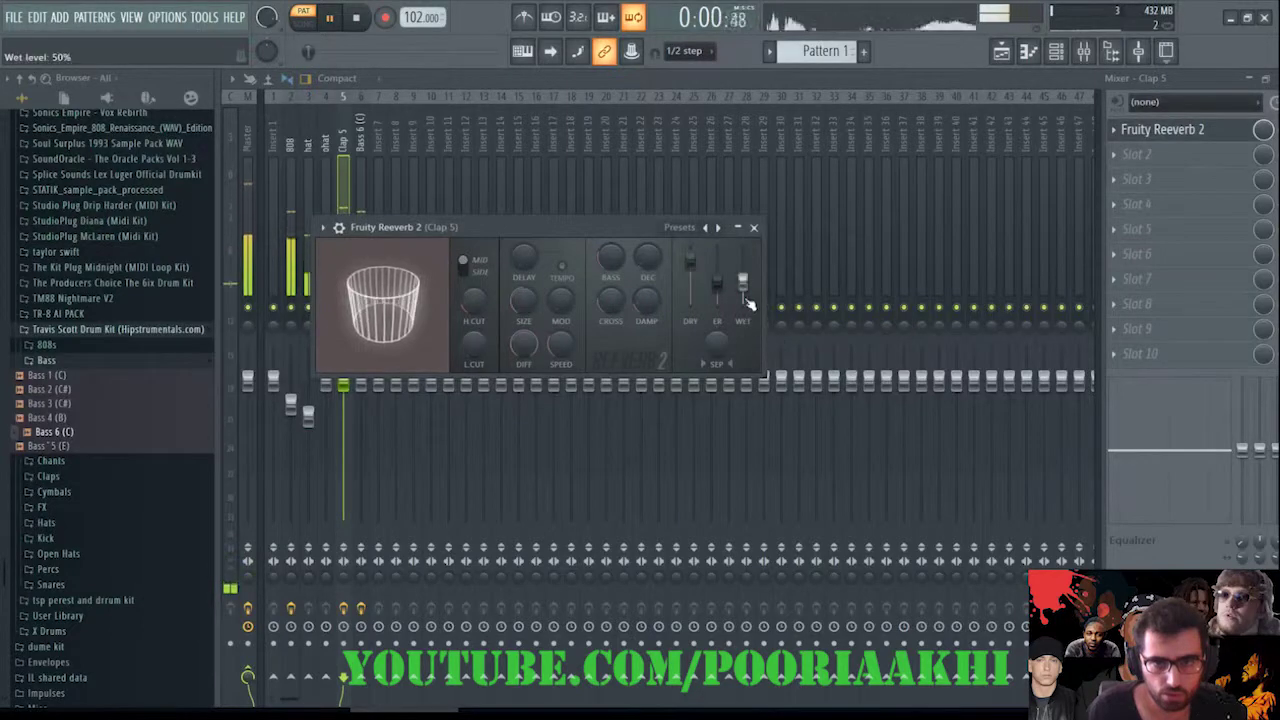
left_click_drag(744, 298, 744, 308)
left_click_drag(654, 260, 654, 280)
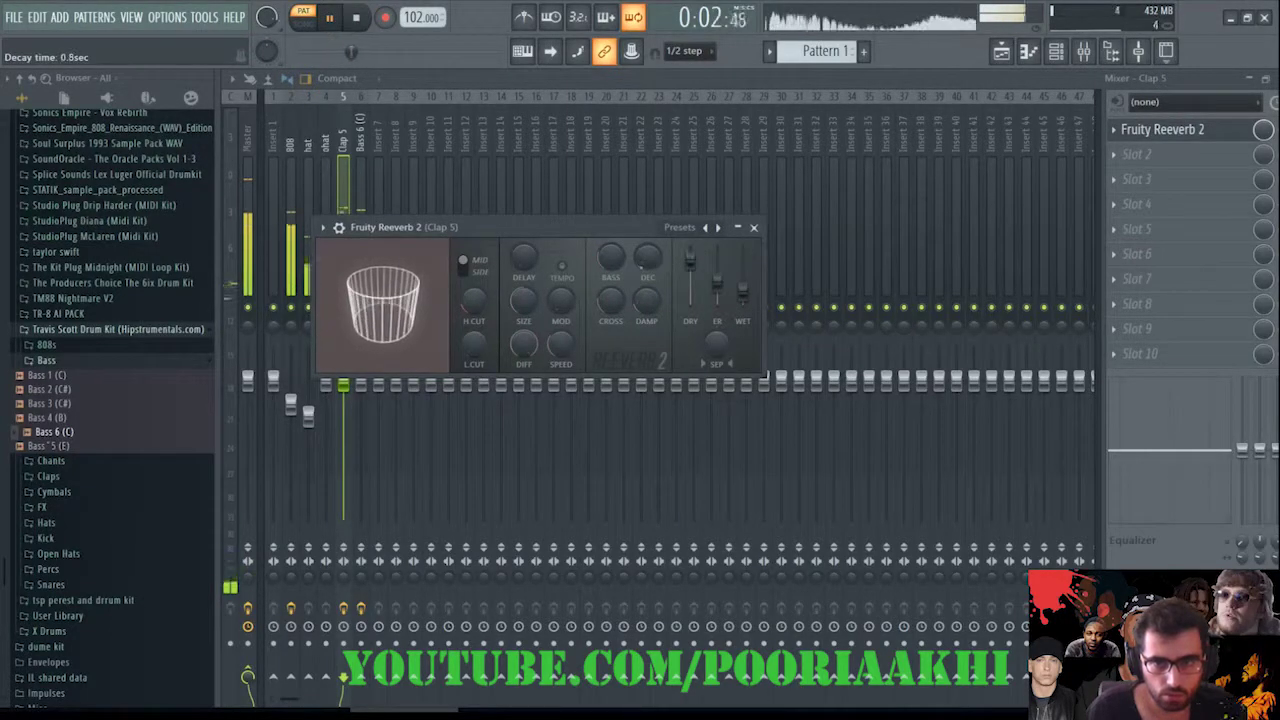
left_click(754, 227)
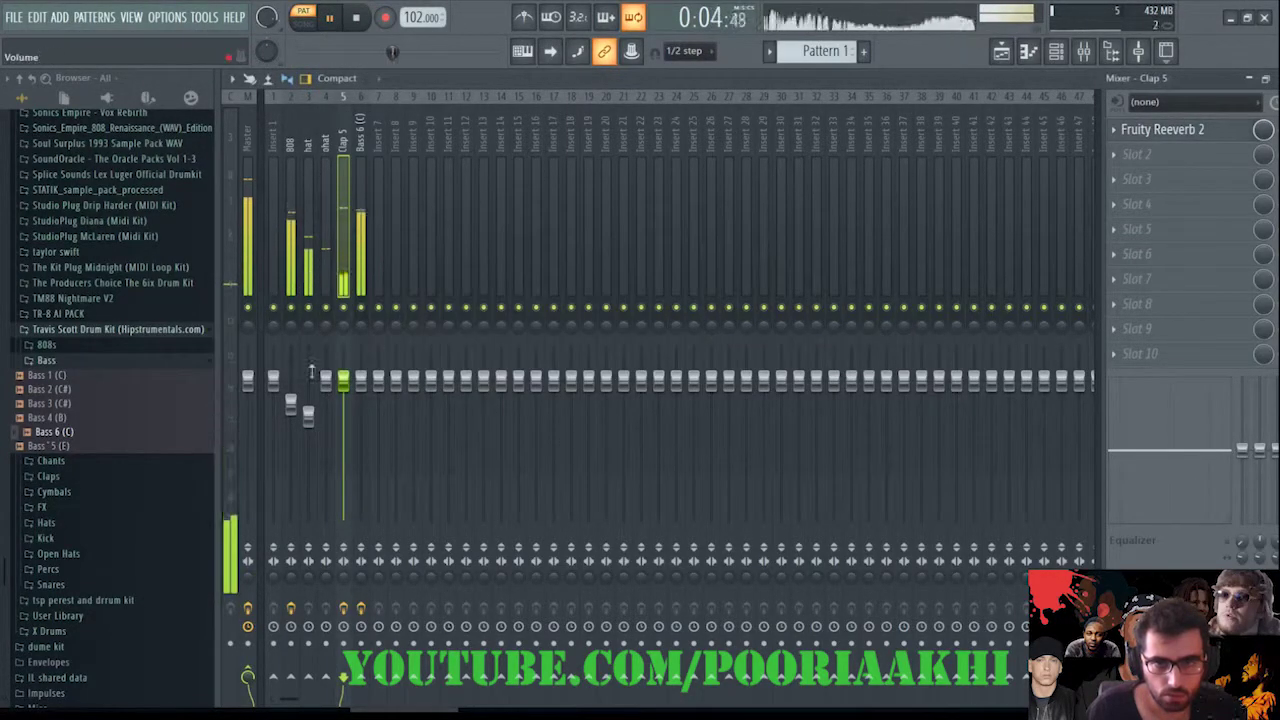
- Lower the Clap 5 track's volume to about -2.9 dB and the ohat track's to about -4.5 dB
left_click_drag(349, 391, 349, 408)
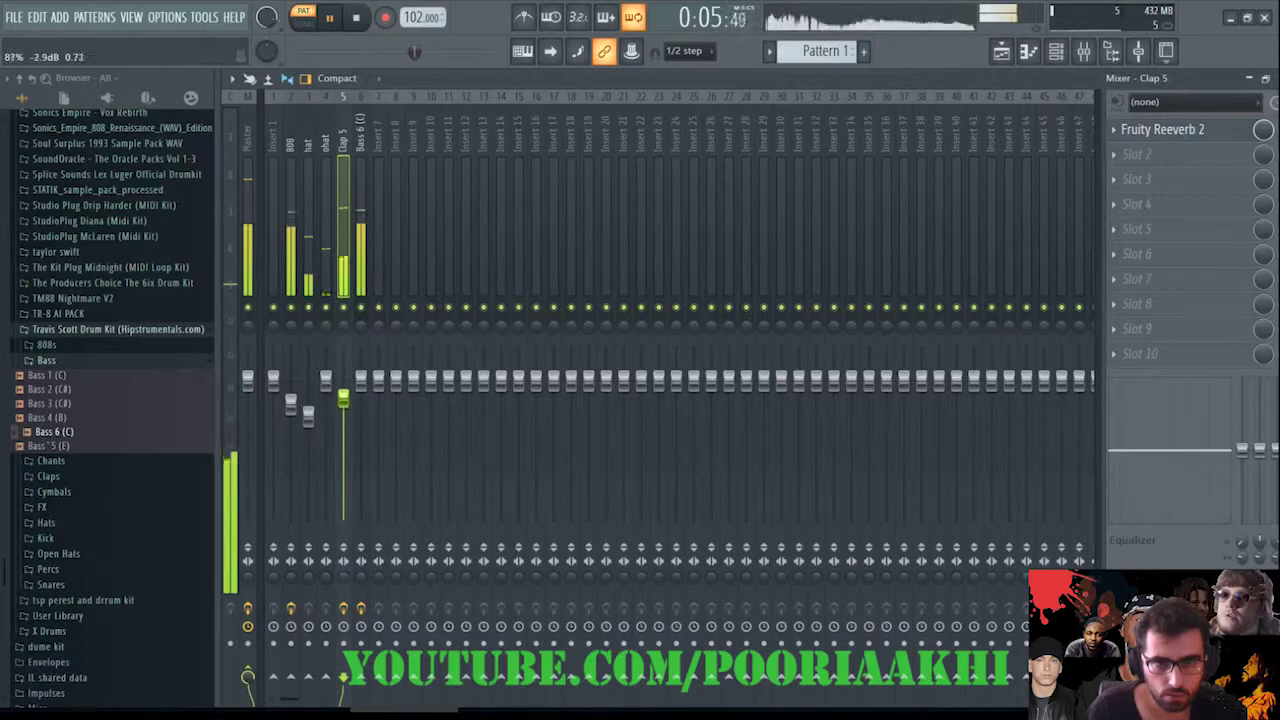
left_click(362, 210)
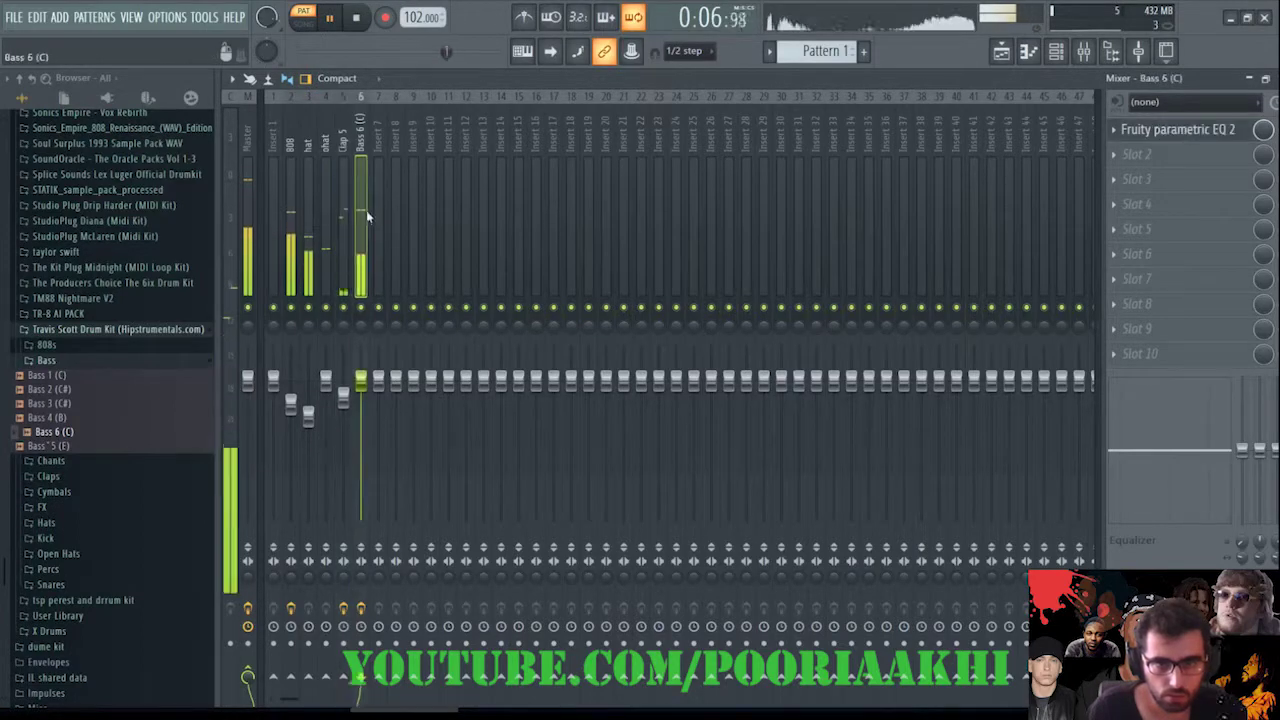
left_click(320, 254)
left_click_drag(325, 380, 325, 411)
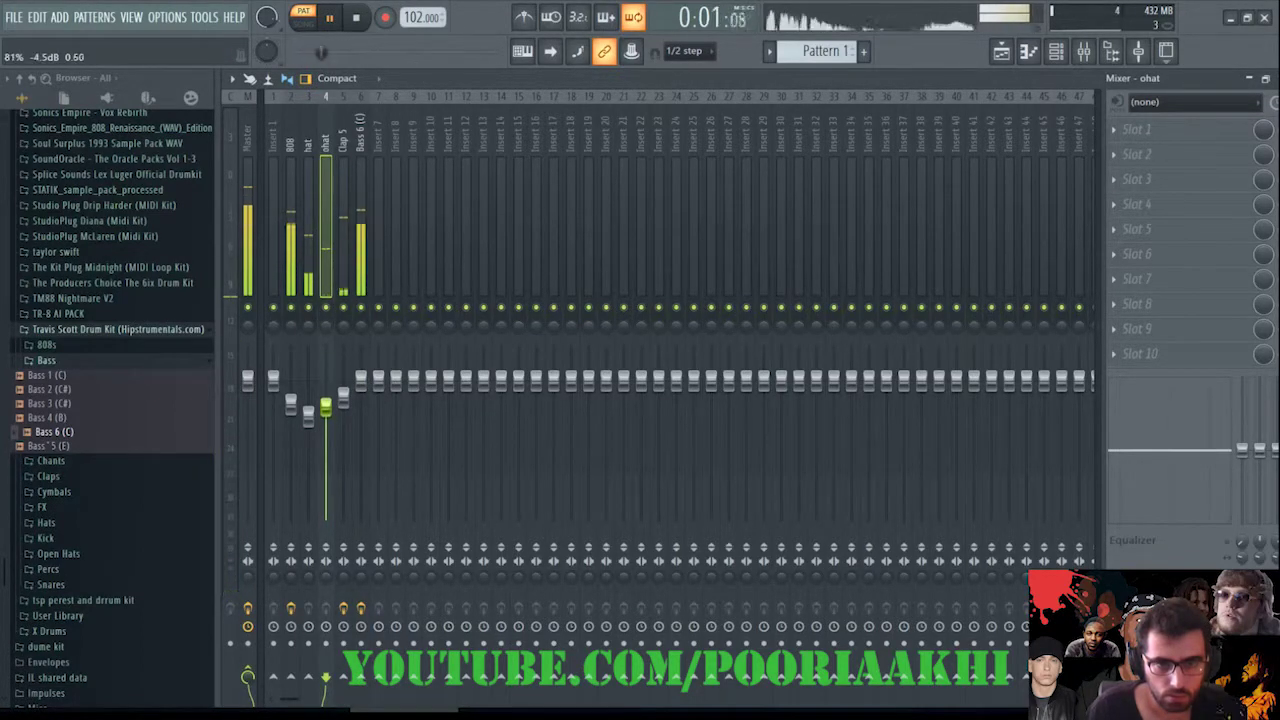
- Insert Fruity Reeverb 2 on the hat mixer track and reduce its wet level
left_click(293, 234)
left_click(305, 239)
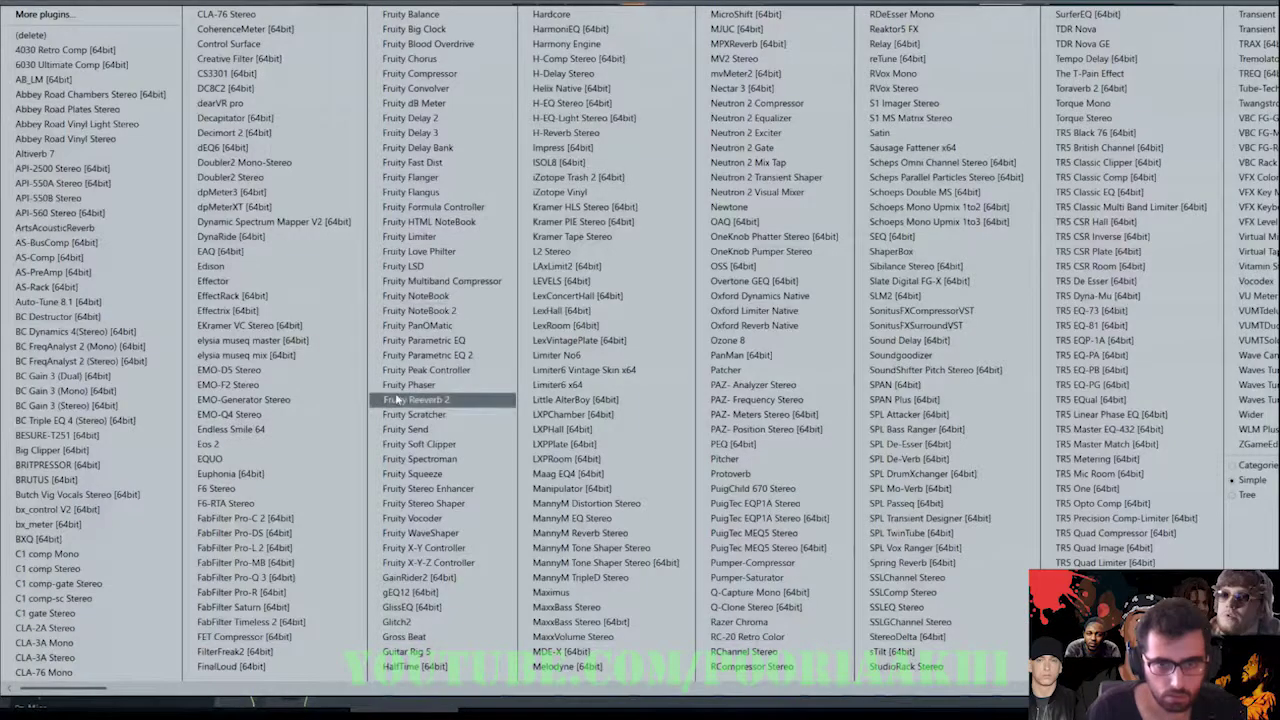
left_click(397, 400)
left_click_drag(652, 194, 656, 213)
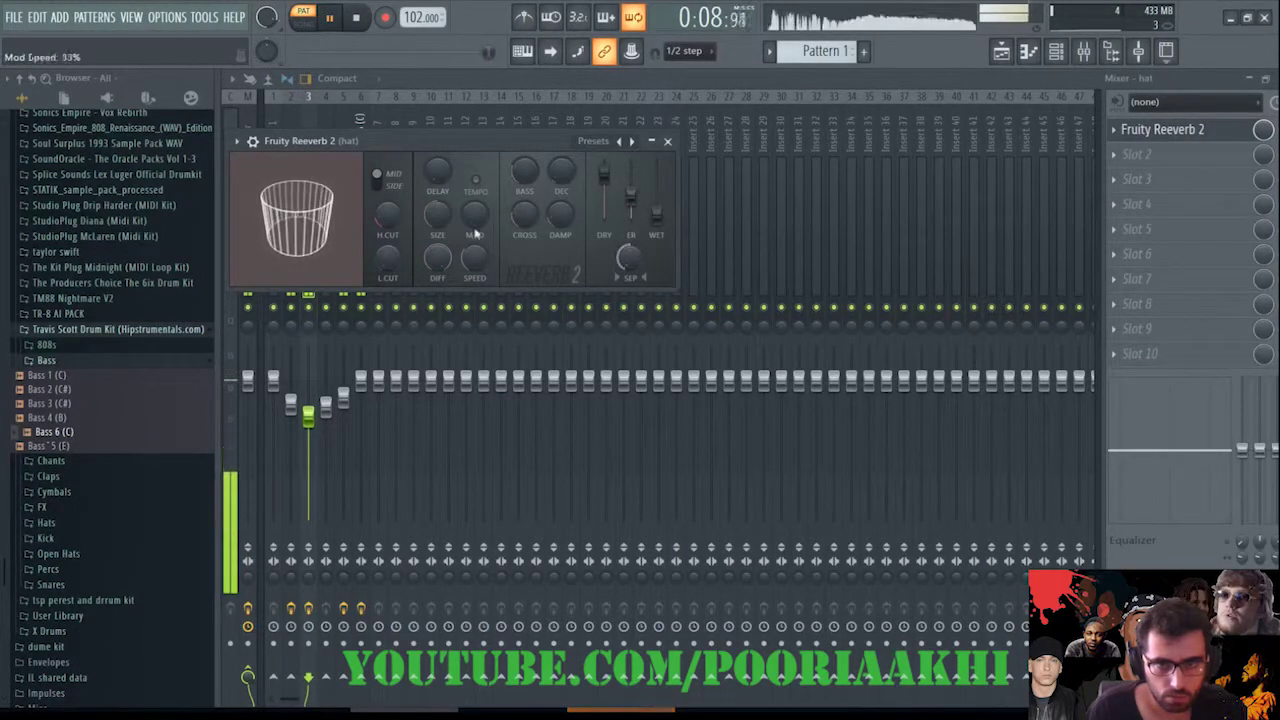
left_click(667, 141)
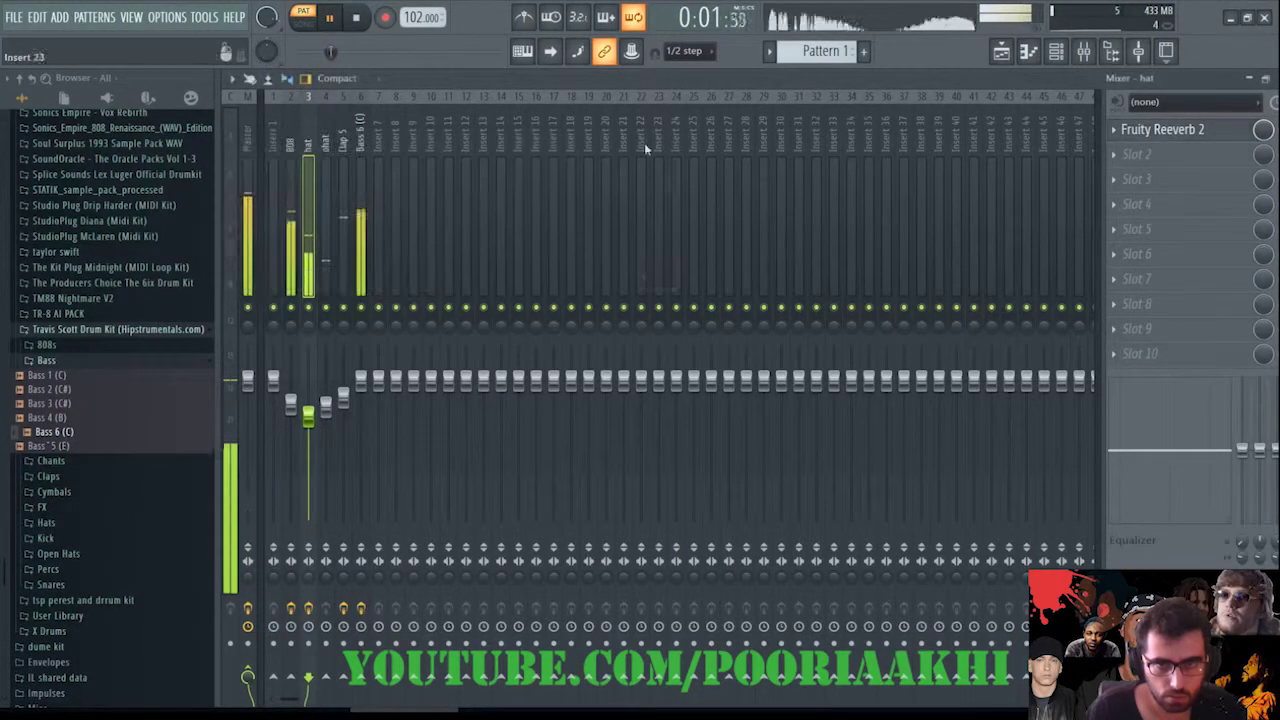
- Insert Fruity Reeverb 2 on the ohat track, reduce its wet level, raise the room size and shorten the decay
left_click(323, 276)
left_click(1154, 134)
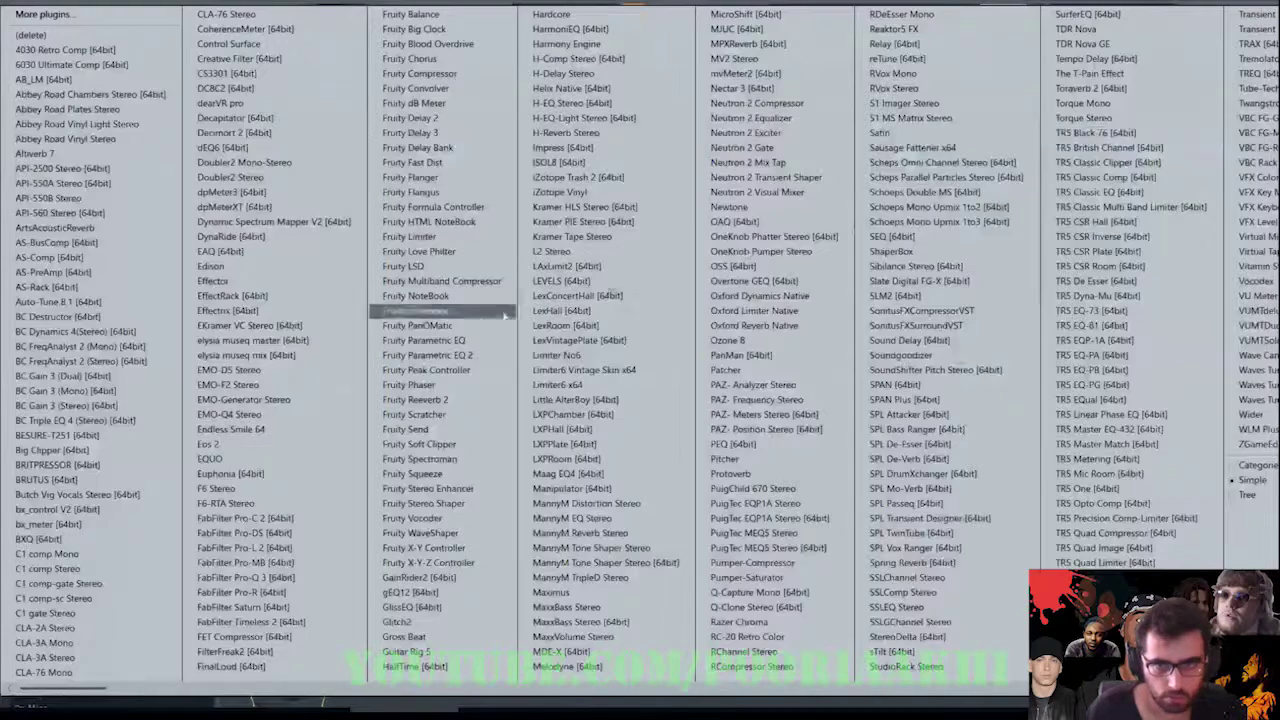
left_click(480, 408)
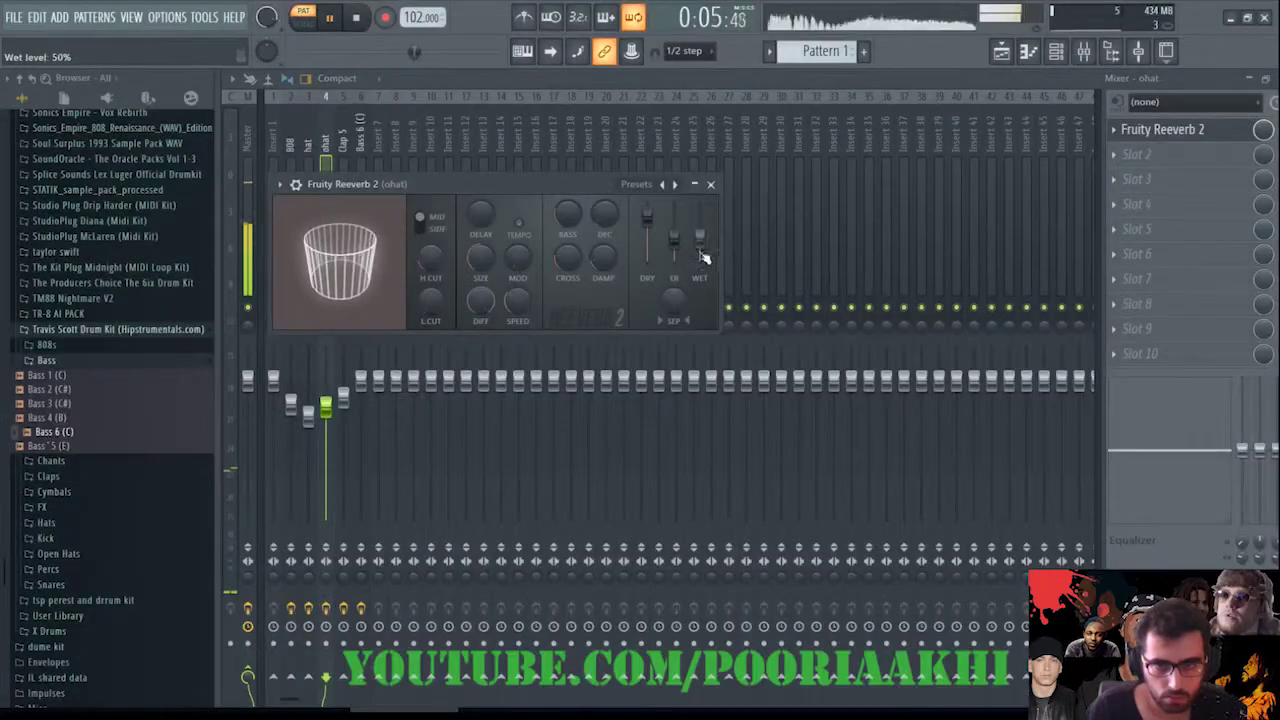
left_click_drag(699, 238, 699, 252)
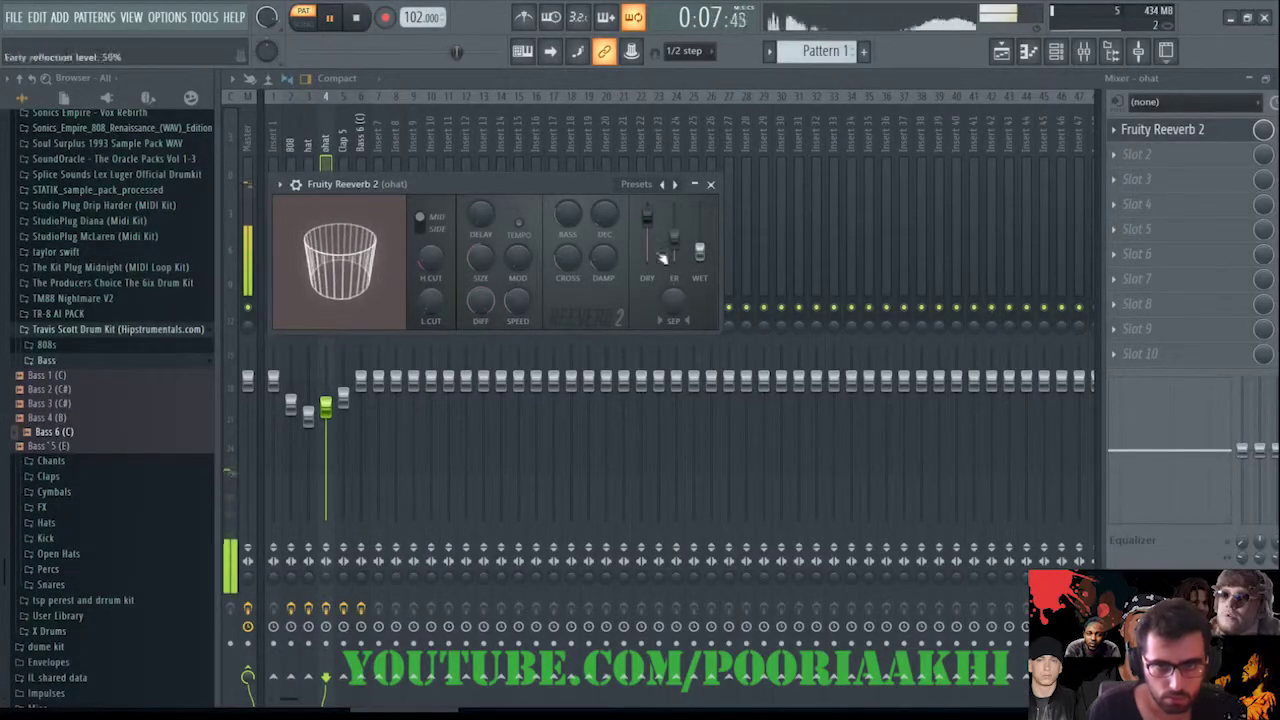
left_click_drag(488, 261, 488, 232)
left_click_drag(603, 207, 603, 216)
left_click(710, 184)
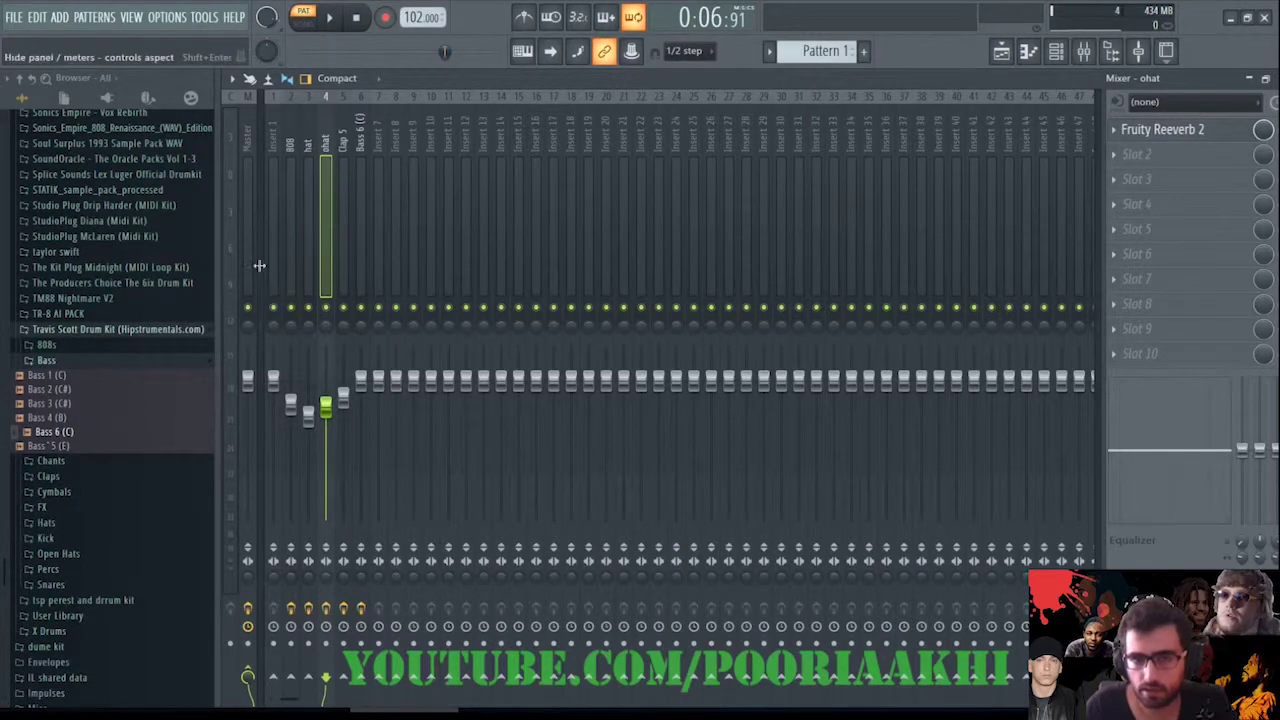
left_click(308, 160)
left_click(322, 162)
left_click(312, 163)
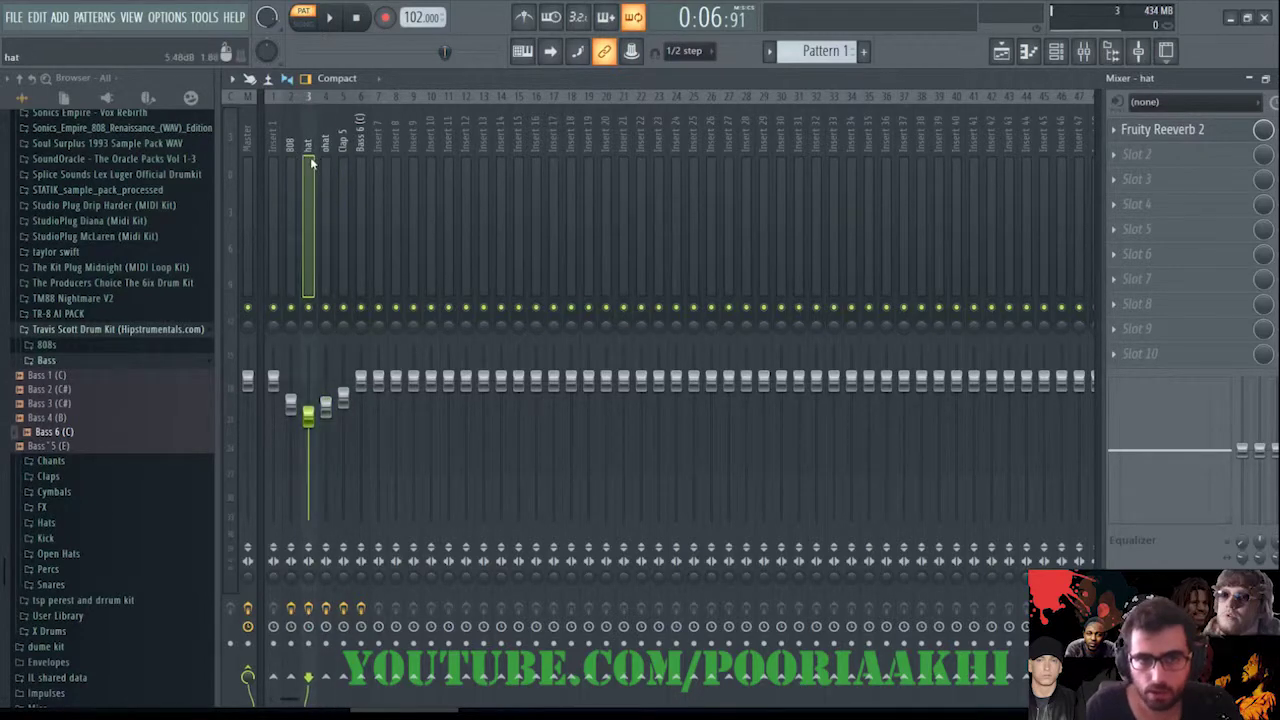
left_click(345, 159)
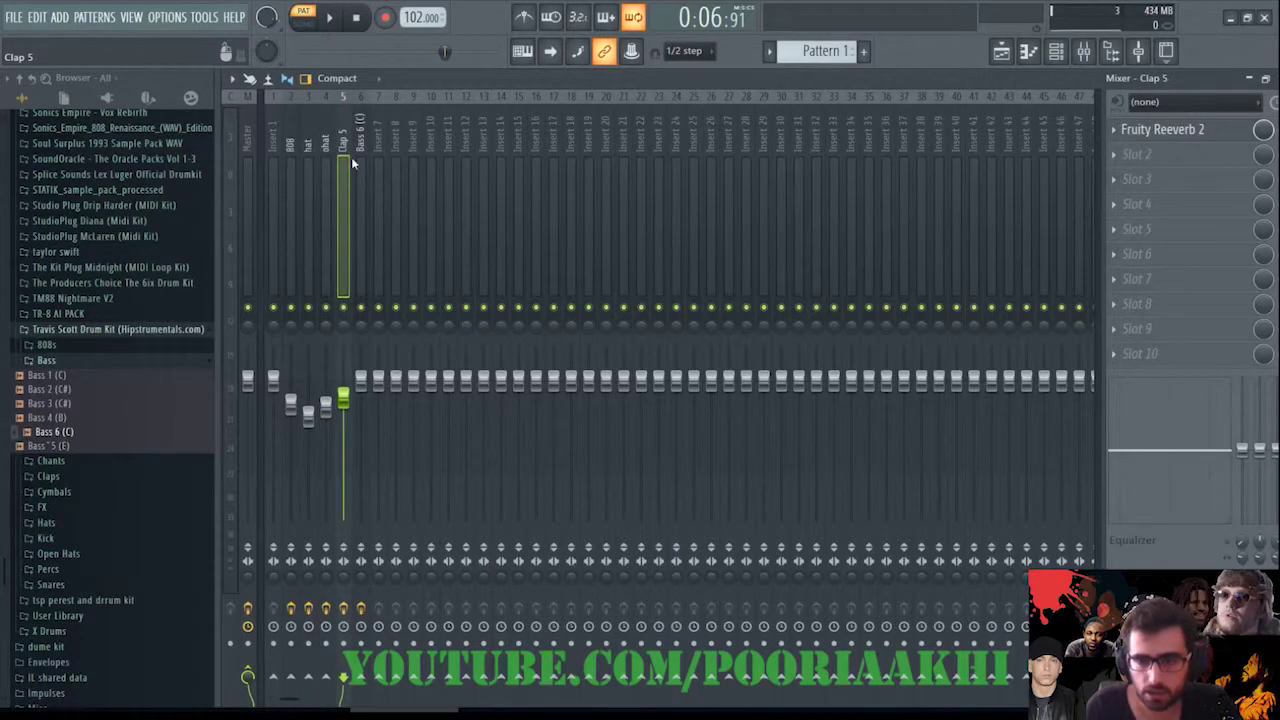
- Place Pattern 1 at bar 1 on Track 1 of the playlist
left_click(1274, 78)
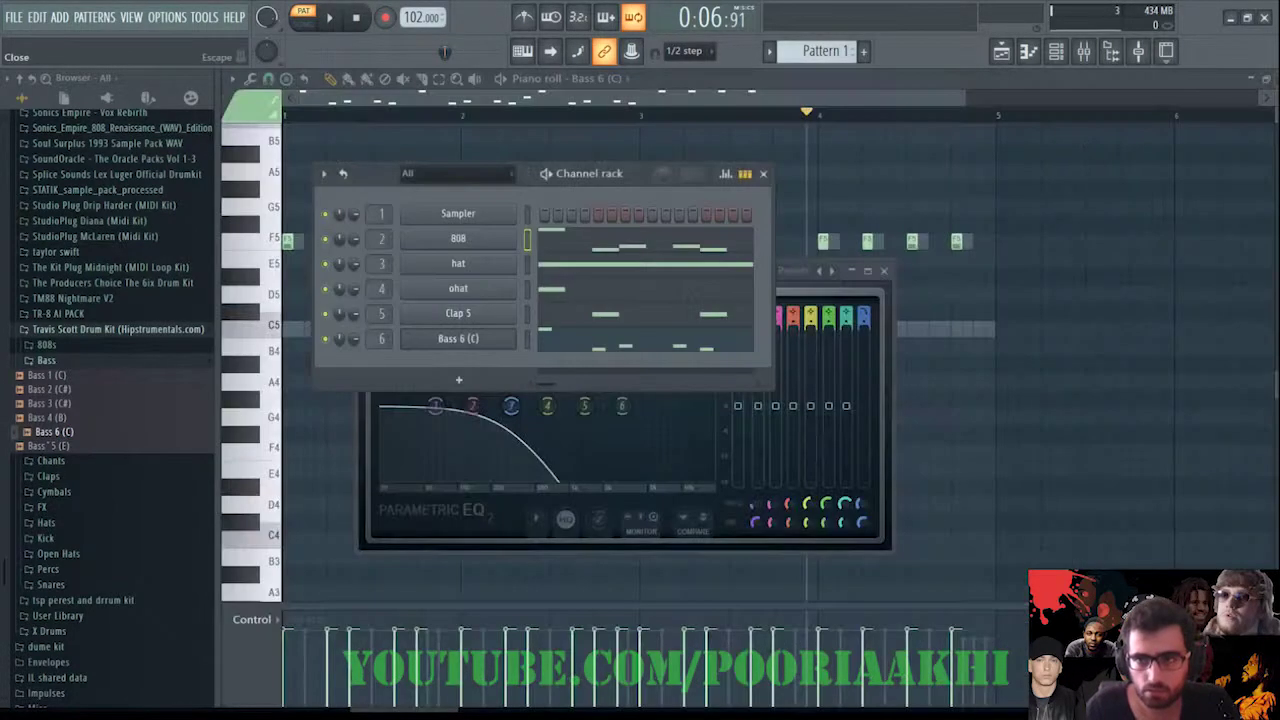
left_click(985, 236)
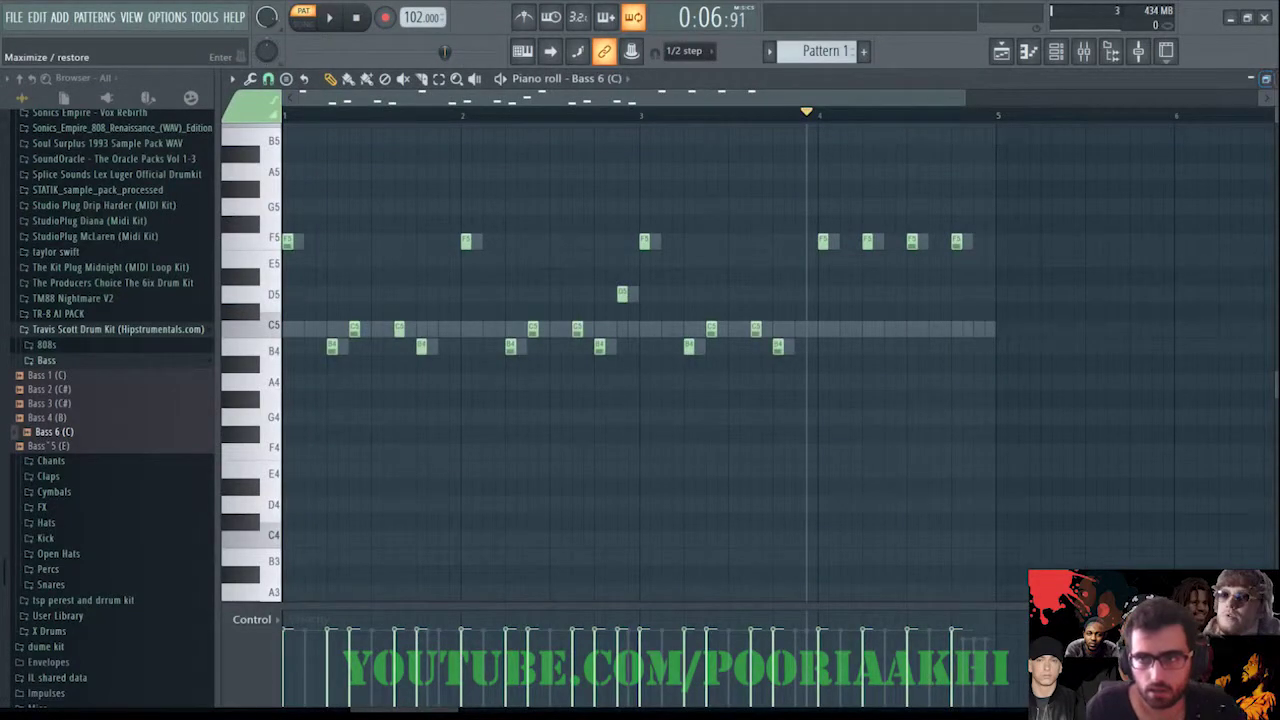
key("F5")
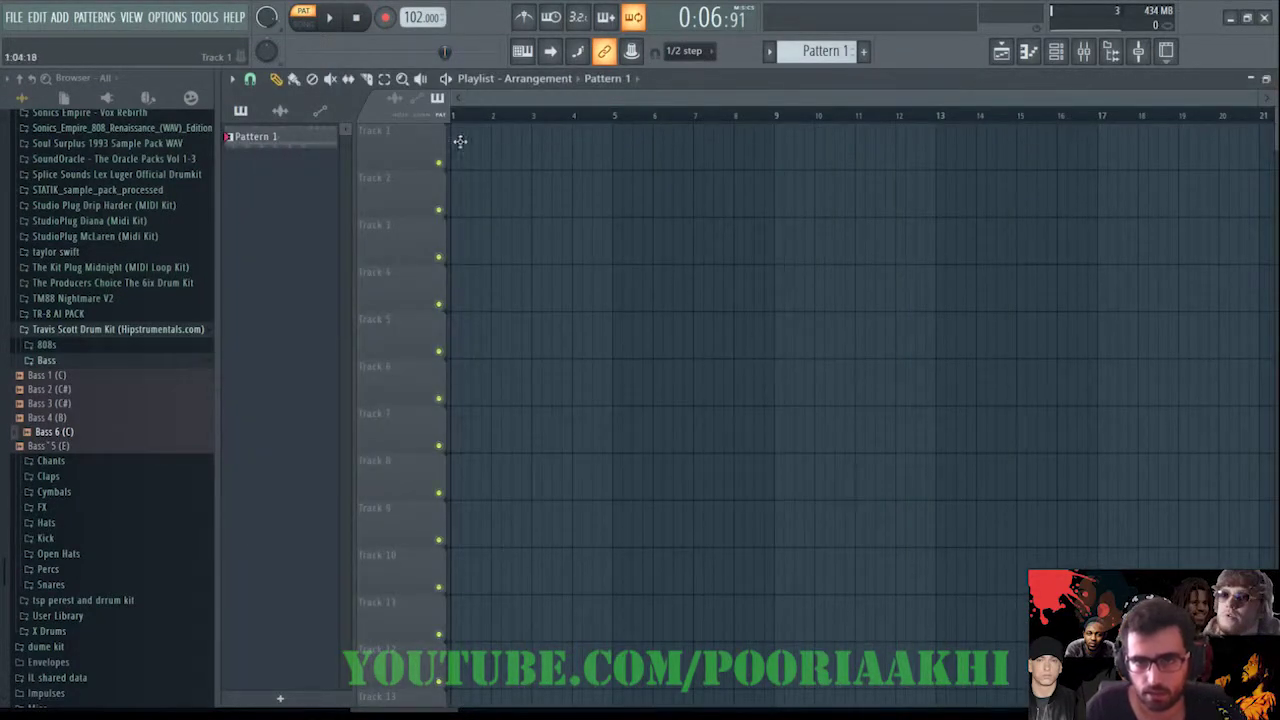
mouse_move(460, 141)
left_mouse_down()
mouse_move(775, 135)
mouse_move(458, 138)
left_mouse_up()
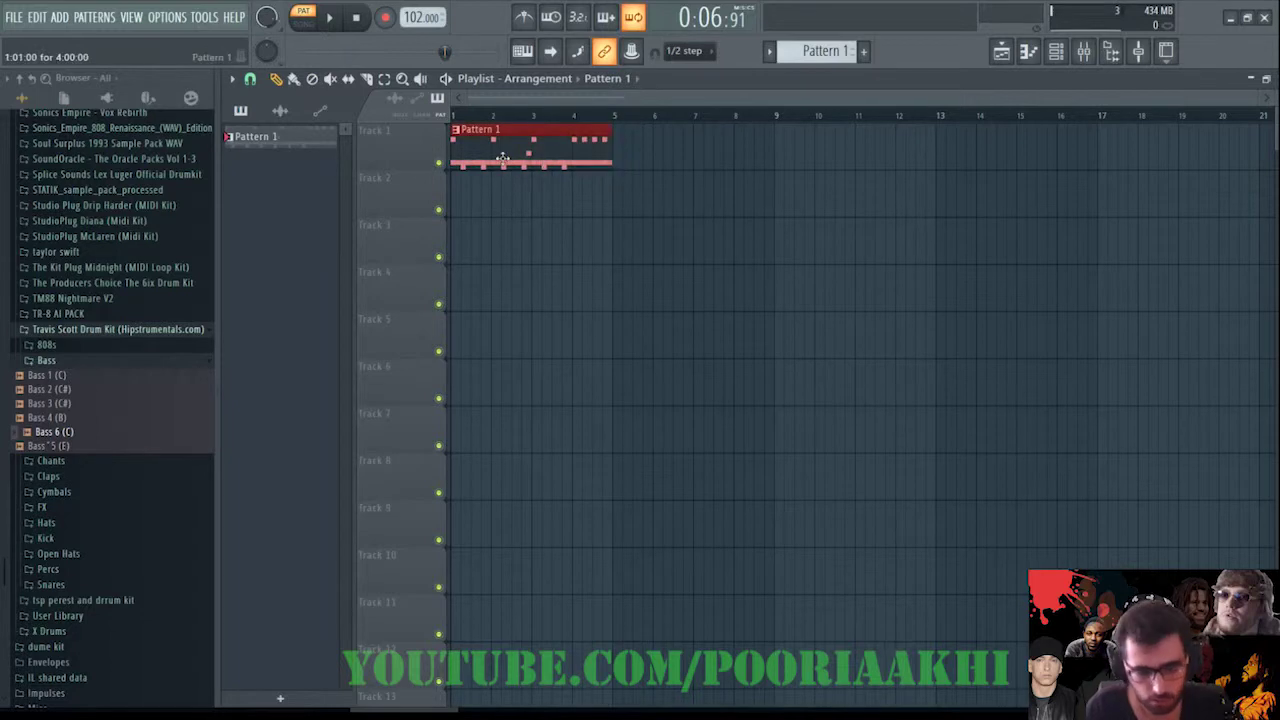
- Duplicate the Pattern 1 clip five times end to end on Track 1, filling the arrangement through bar 24
key("ctrl+b")
key("ctrl+b")
key("ctrl+b")
key("ctrl+b")
key("ctrl+b")
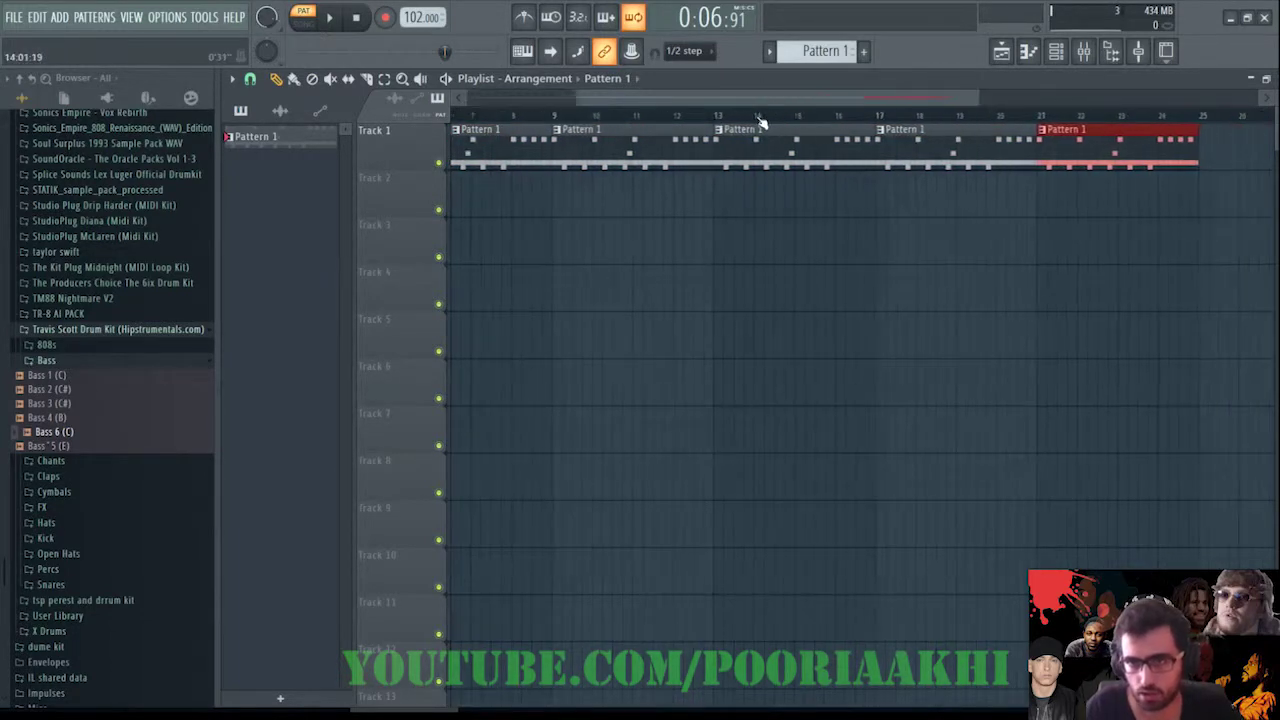
scroll(760, 120, "down", 3)
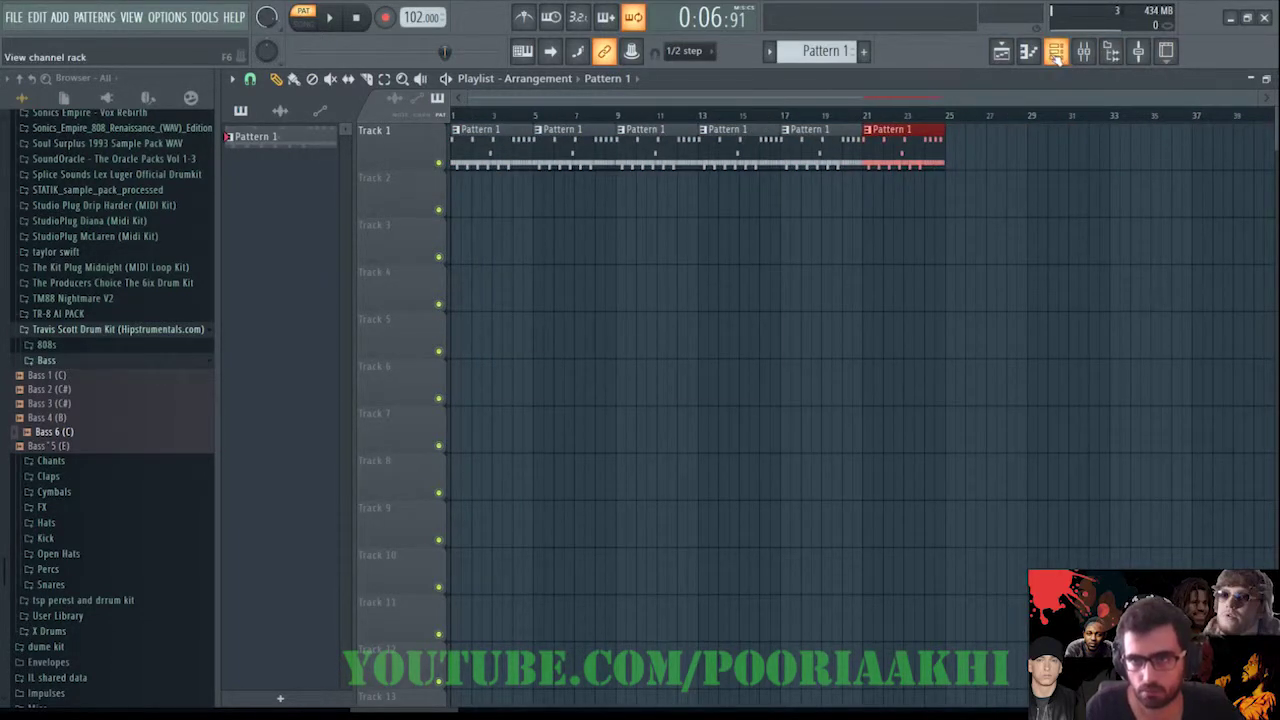
- Bring up the channel rack over the playlist
left_click(1057, 58)
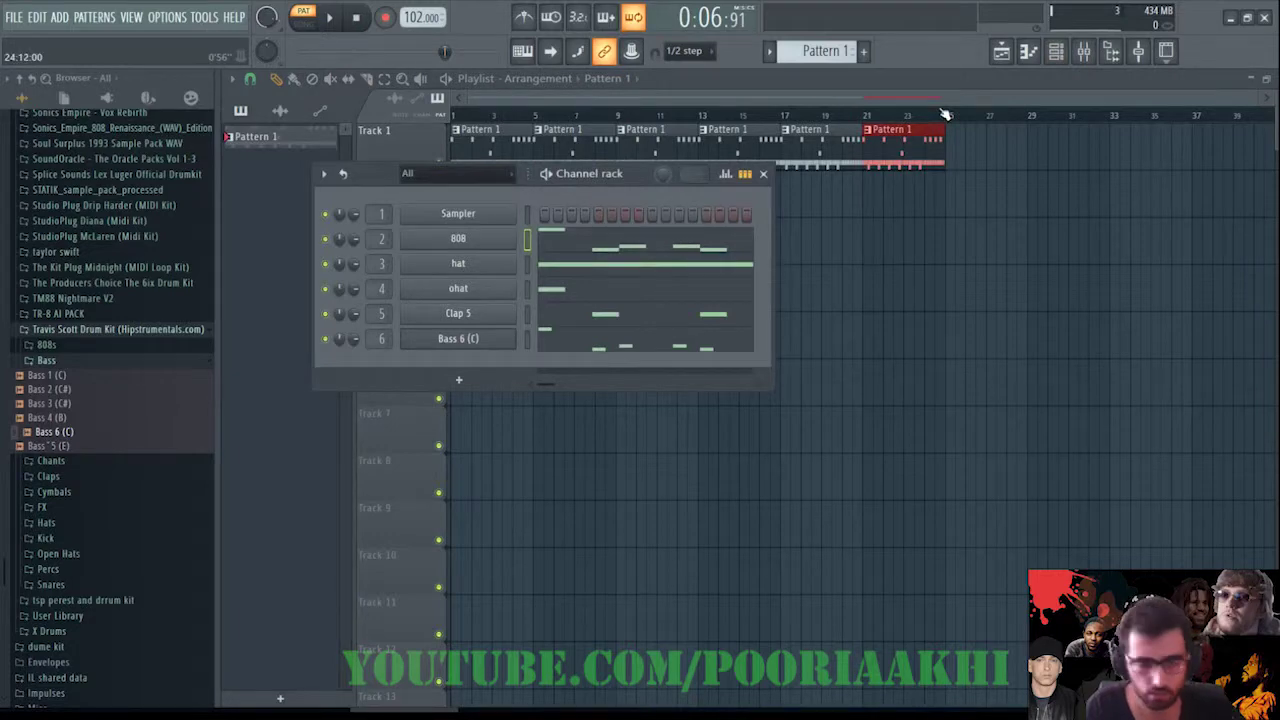